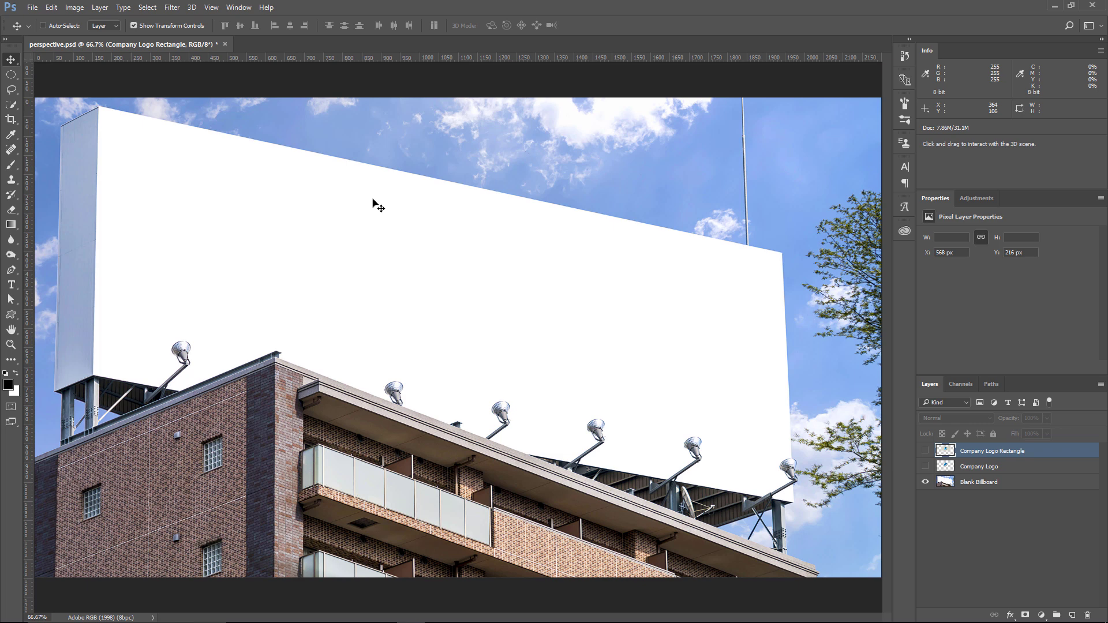
Show the Company Logo layer and move it to the middle of the billboard
left_click(957, 481)
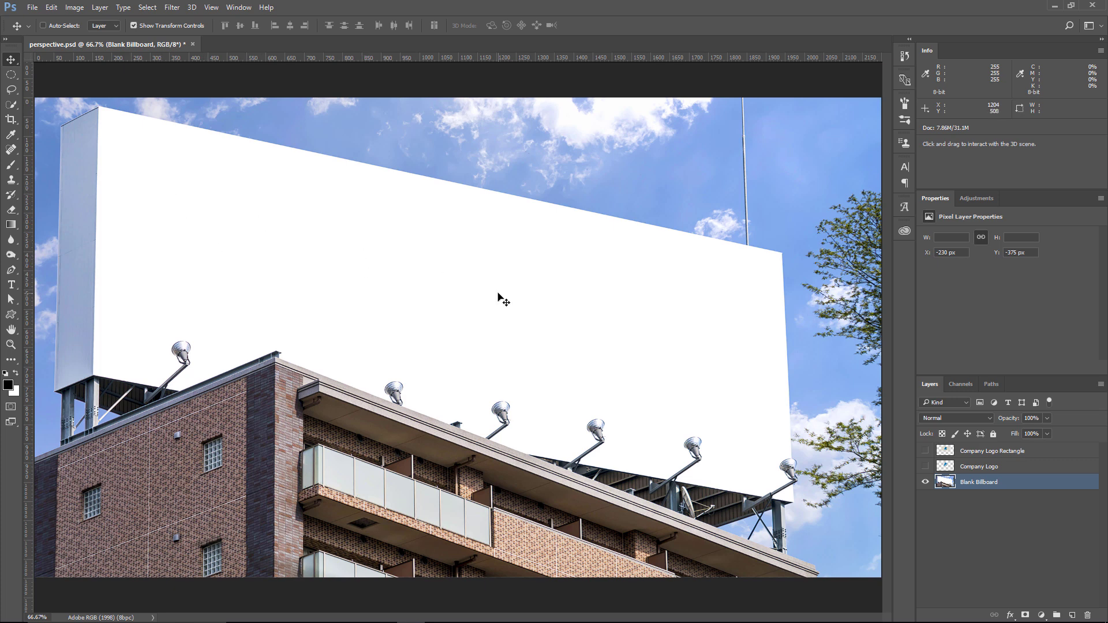
left_click(926, 467)
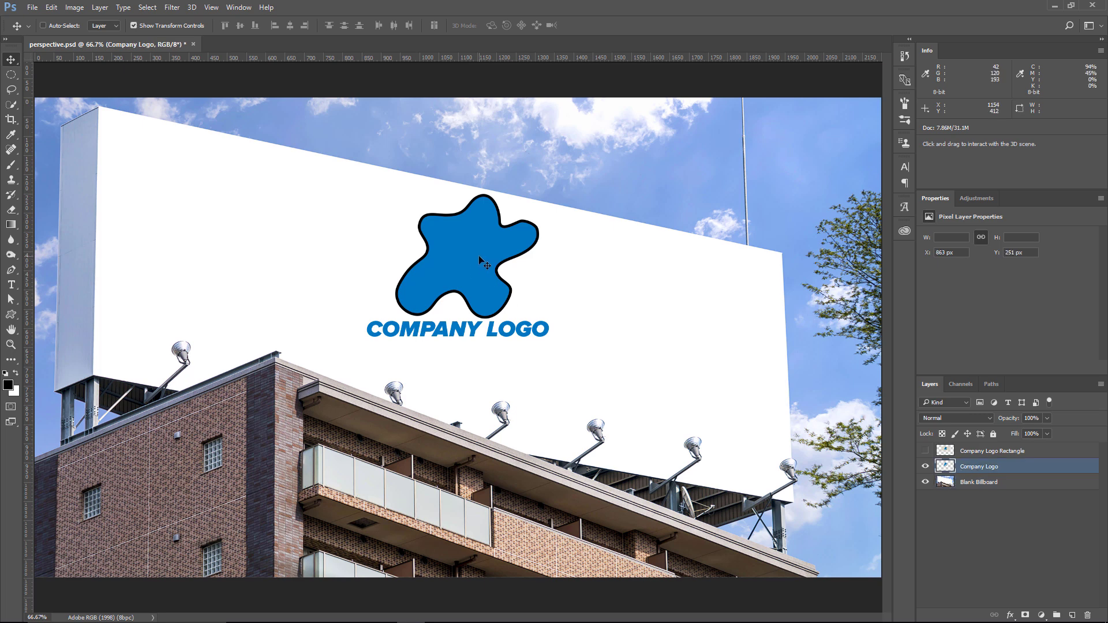
left_click_drag(479, 255, 483, 282)
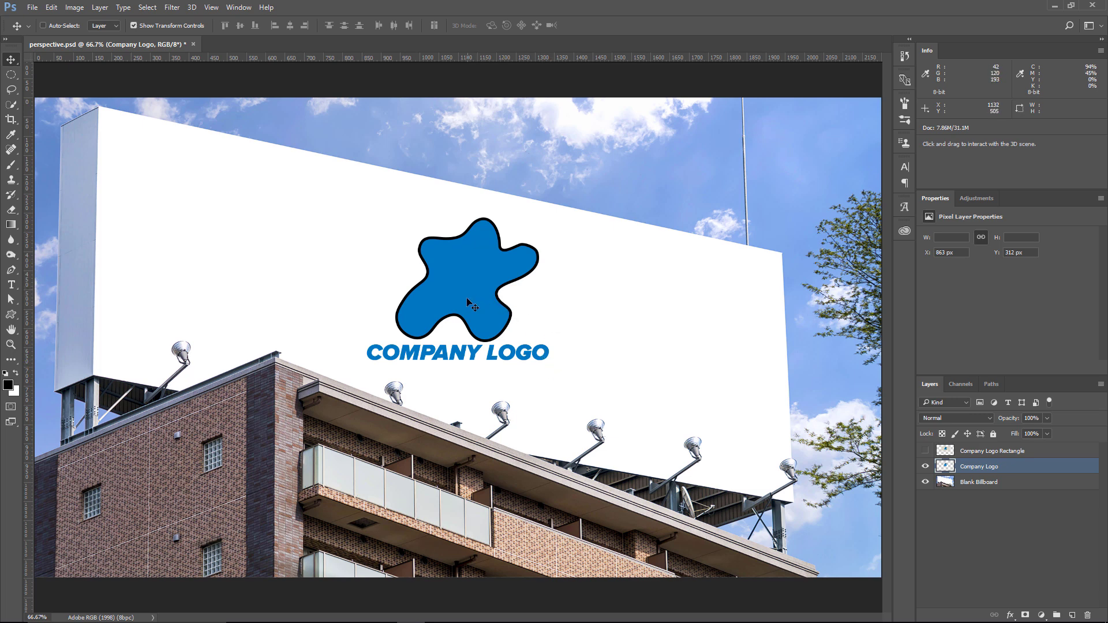
left_click_drag(472, 305, 478, 313)
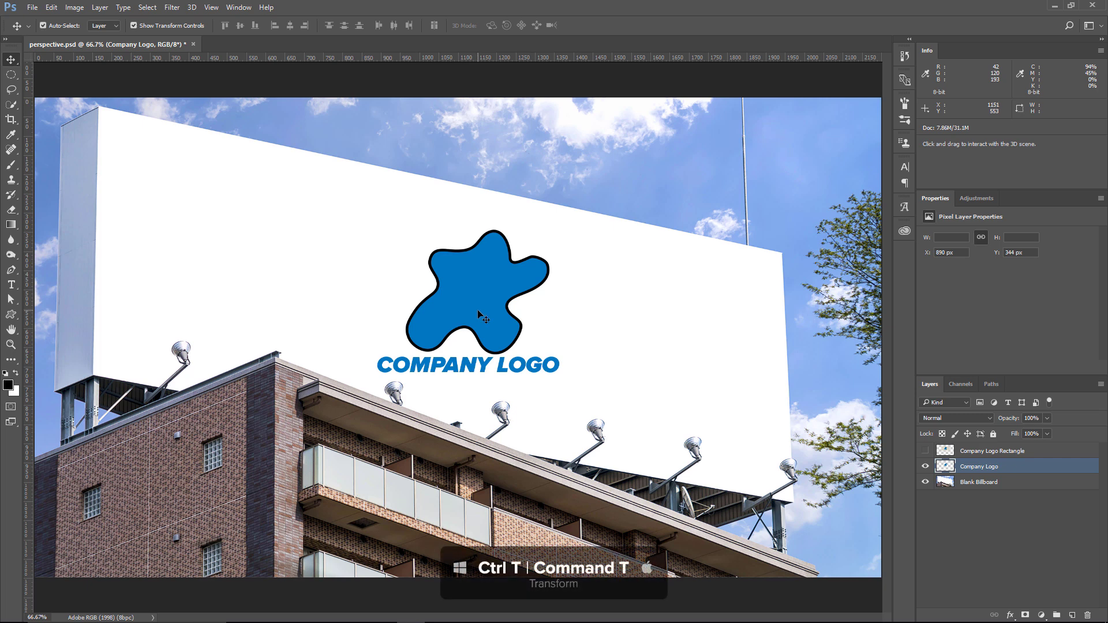
Trial a Distort transform pulling the logo's four corners, then cancel it
key("ctrl+t")
right_click(478, 310)
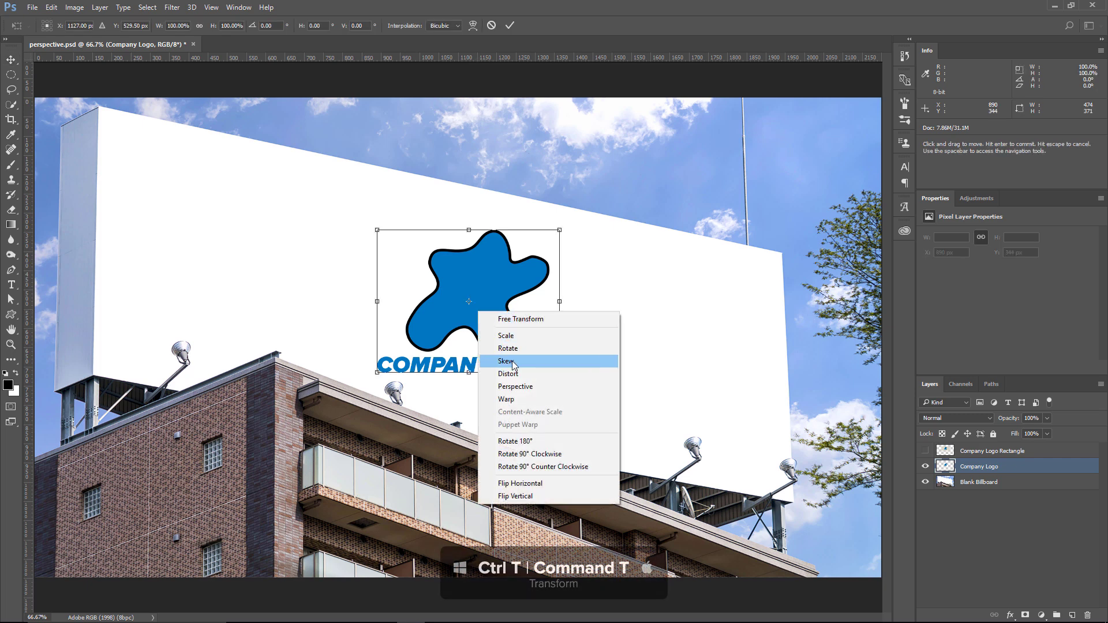
left_click(515, 375)
left_click_drag(378, 230, 381, 218)
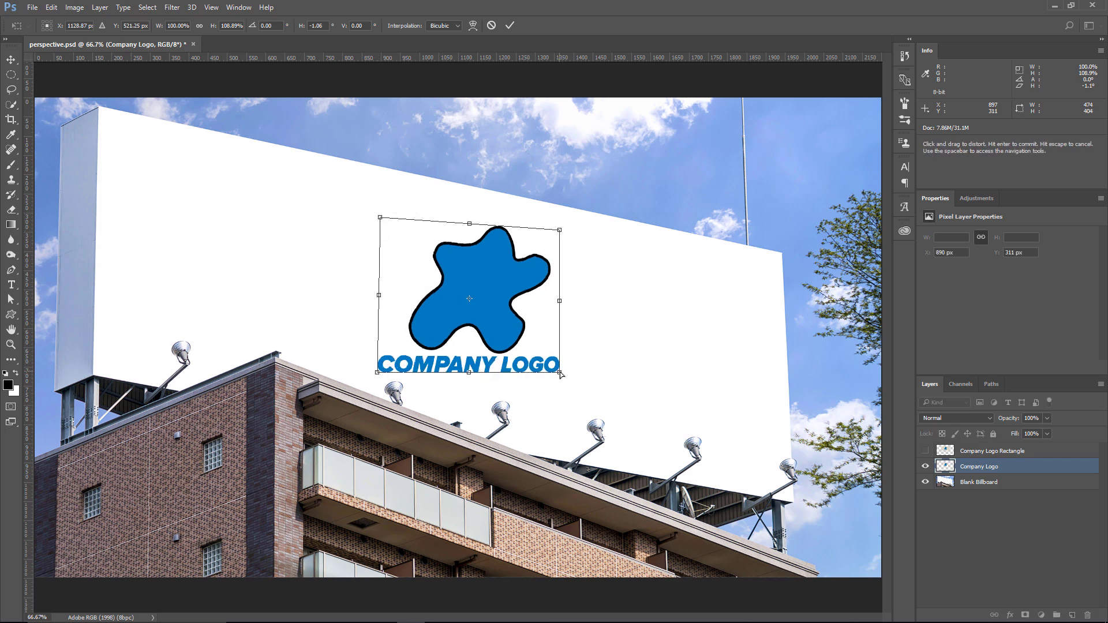
left_click_drag(561, 373, 556, 388)
left_click_drag(559, 225, 556, 244)
left_click_drag(379, 372, 379, 359)
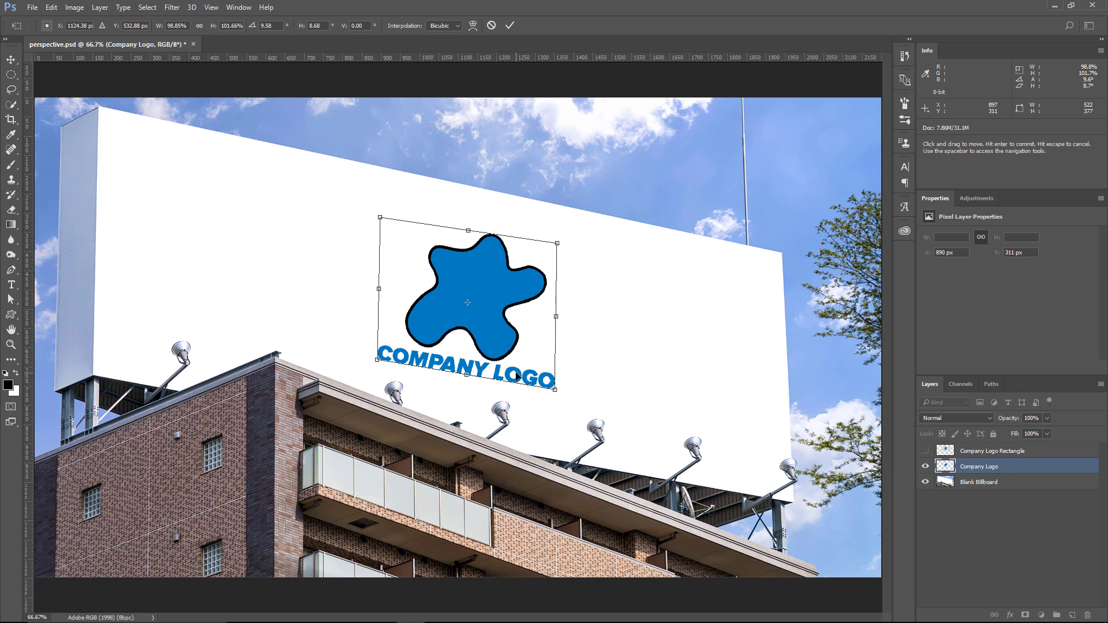
key("Escape")
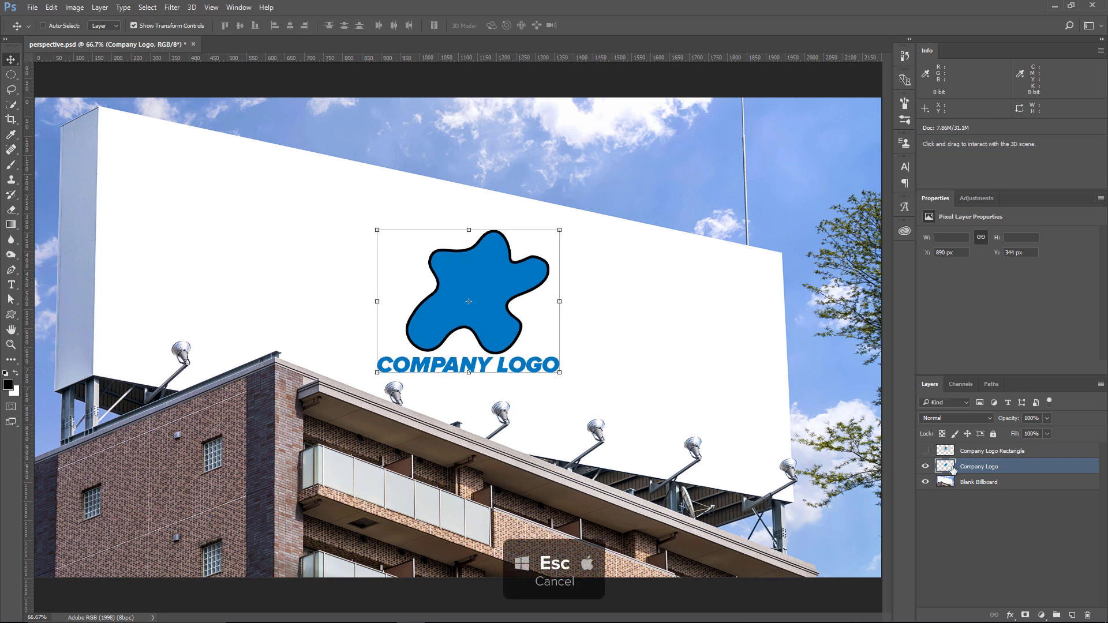
left_click(925, 467)
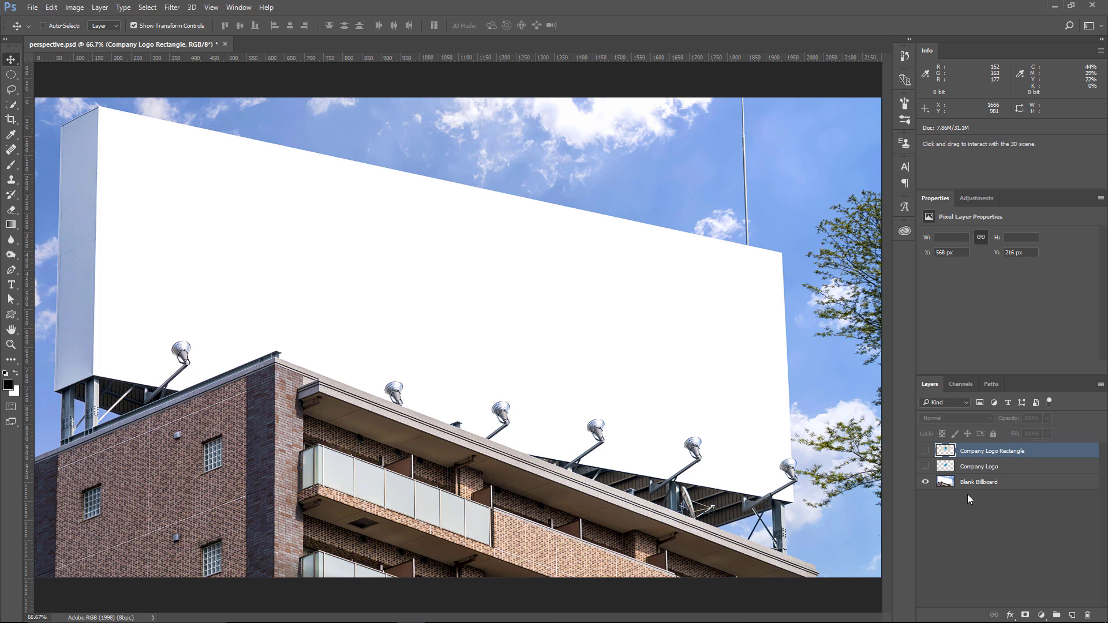
left_click(925, 452)
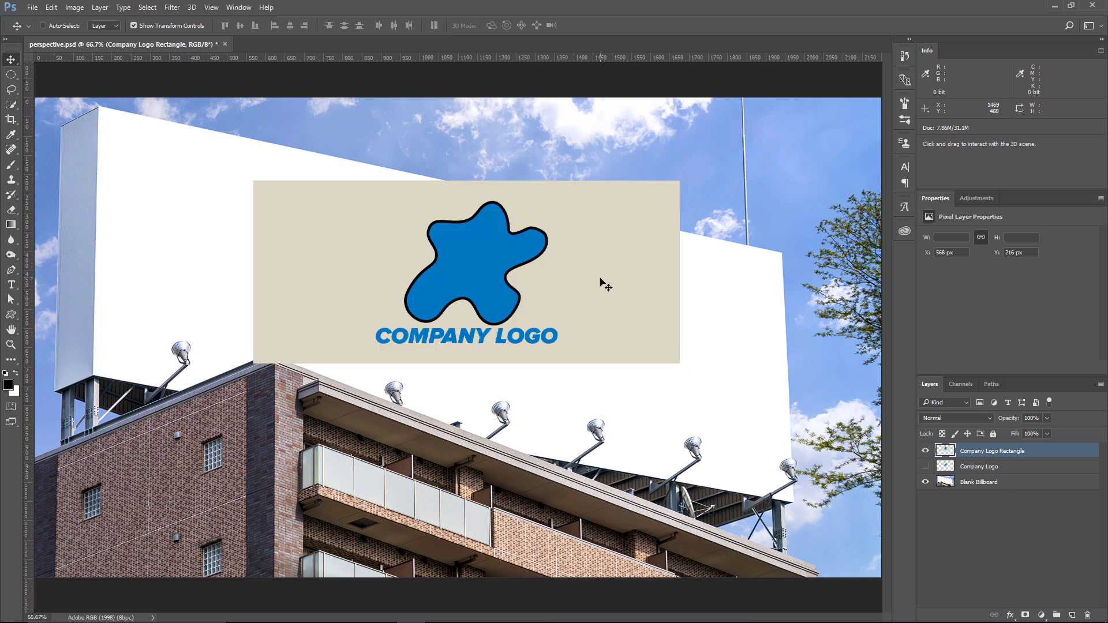
left_click_drag(606, 282, 449, 209)
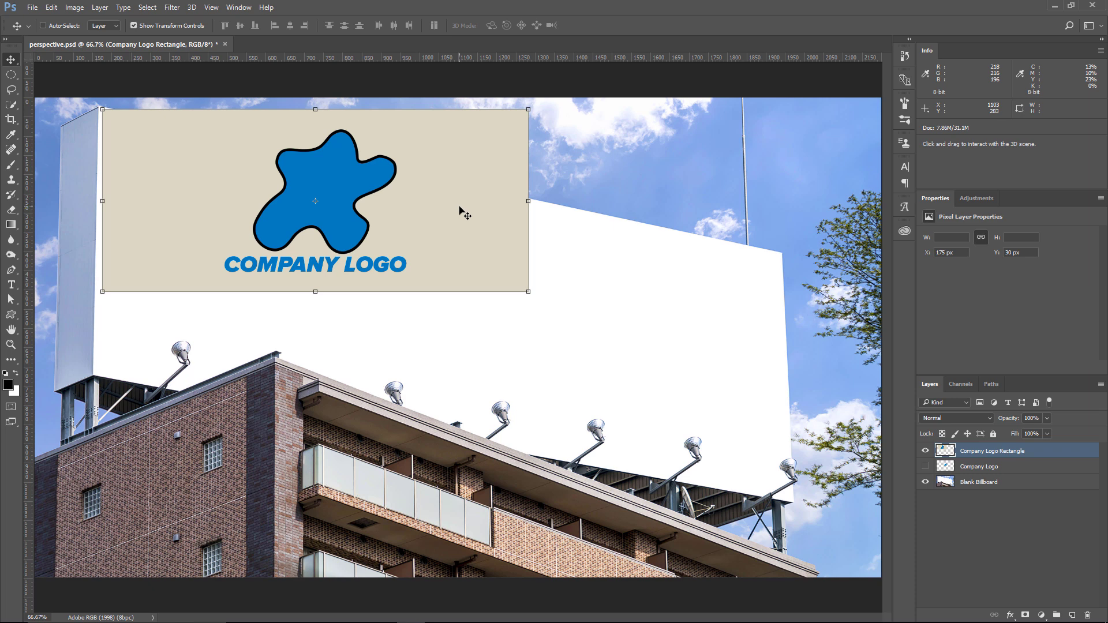
key("ctrl+t")
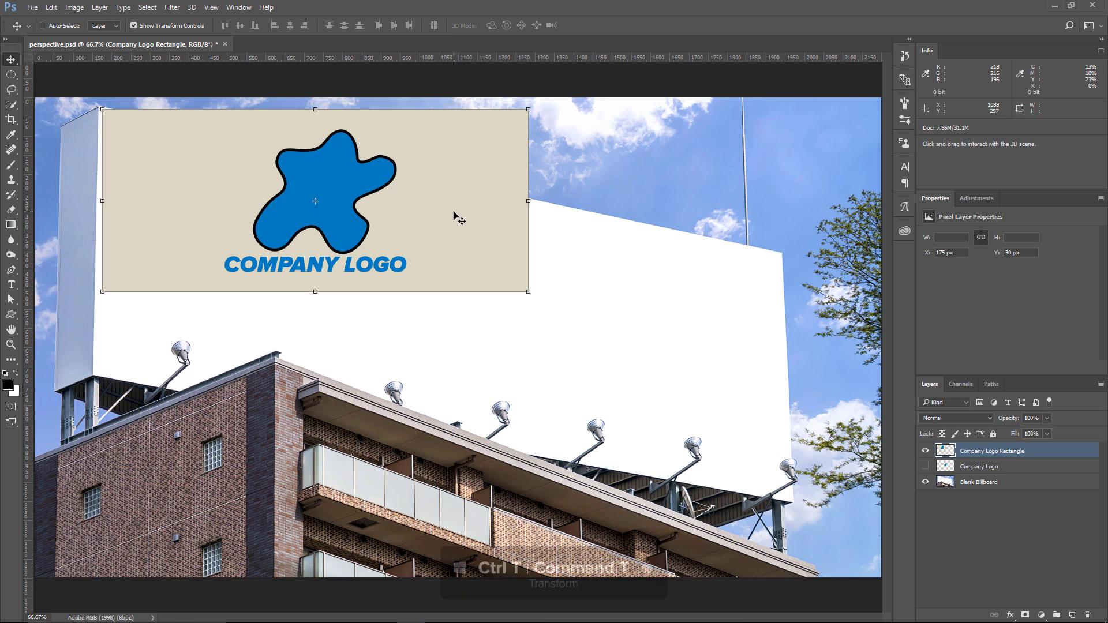
right_click(456, 209)
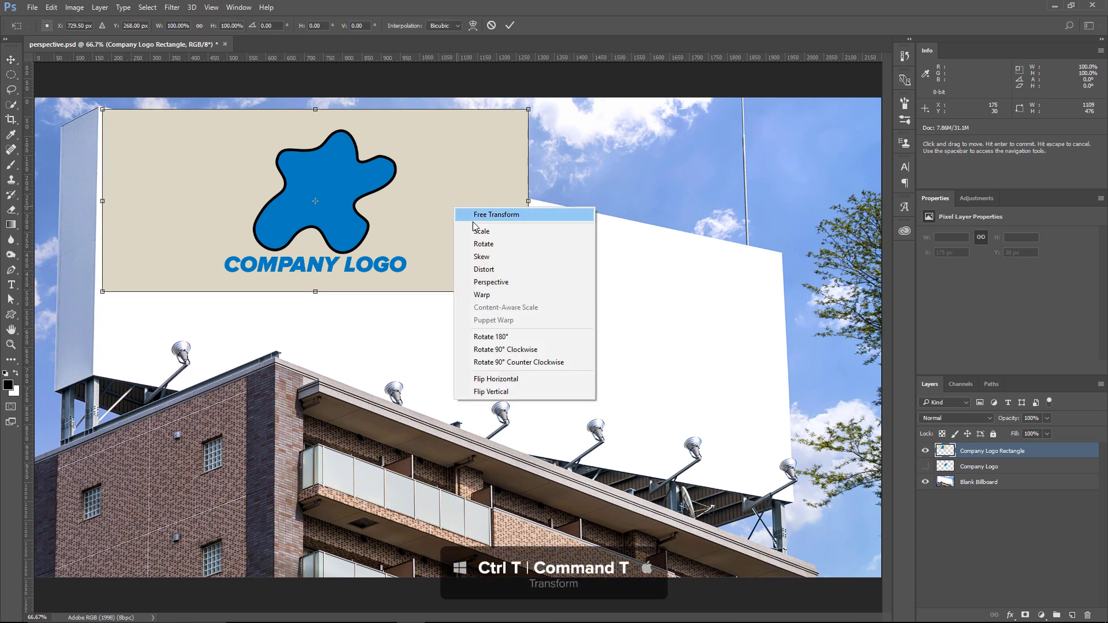
left_click(482, 257)
mouse_move(530, 204)
left_mouse_down()
mouse_move(785, 437)
mouse_move(792, 502)
left_mouse_up()
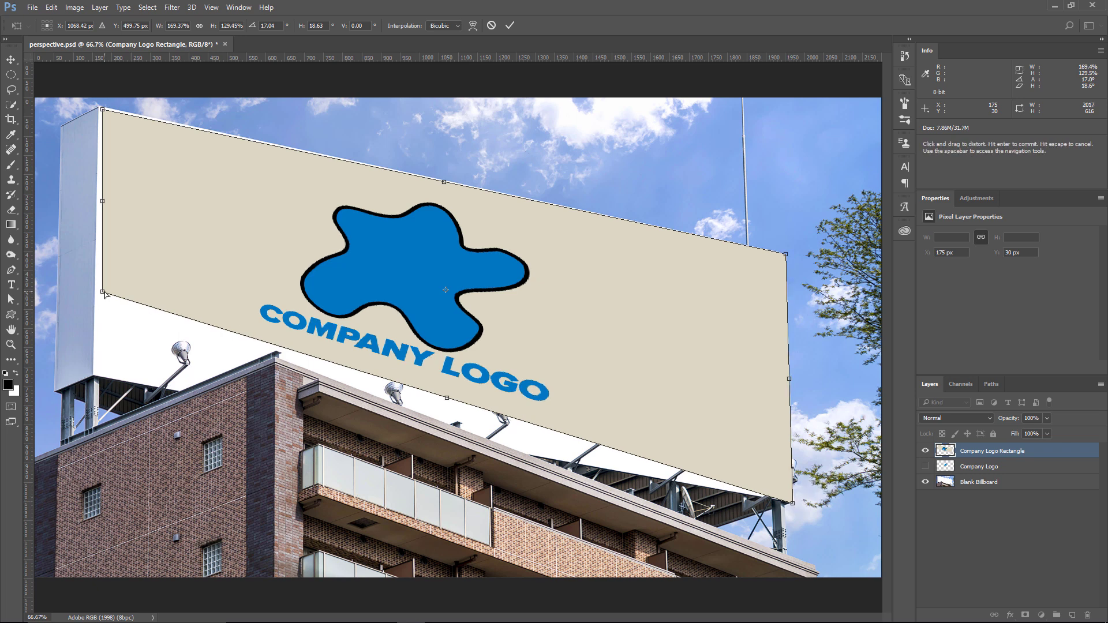
left_click_drag(103, 292, 92, 381)
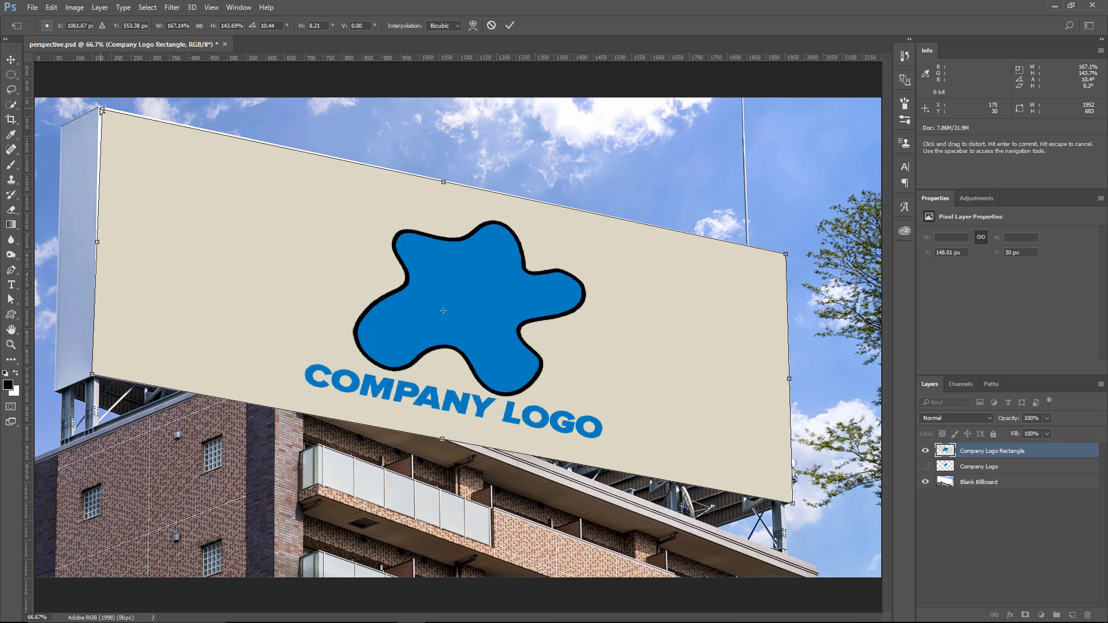
left_click_drag(103, 110, 99, 108)
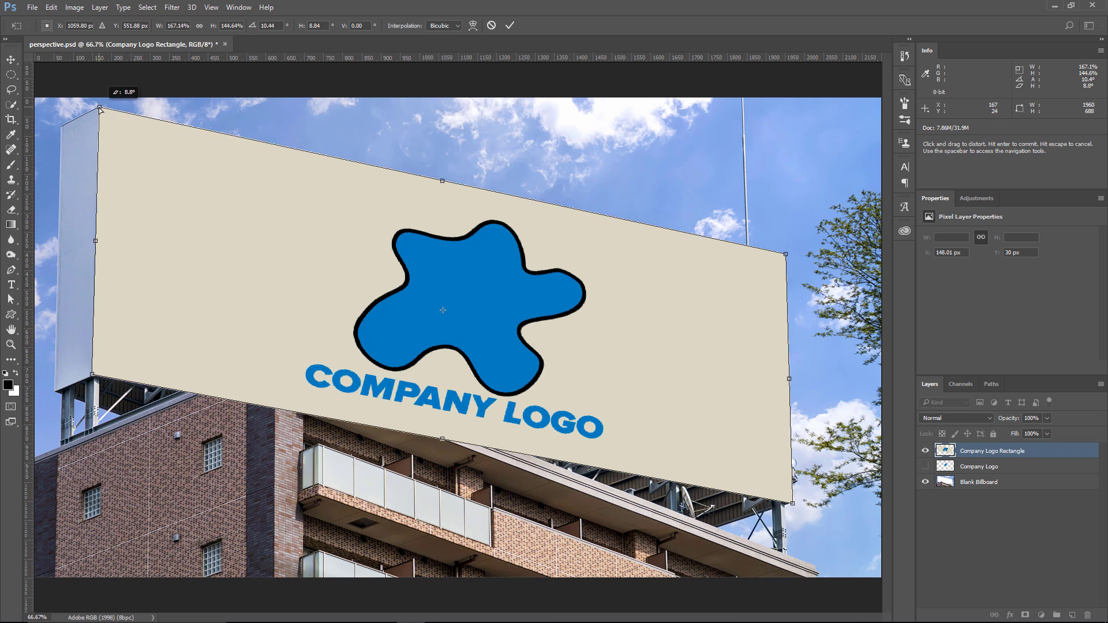
right_click(682, 296)
left_click(708, 320)
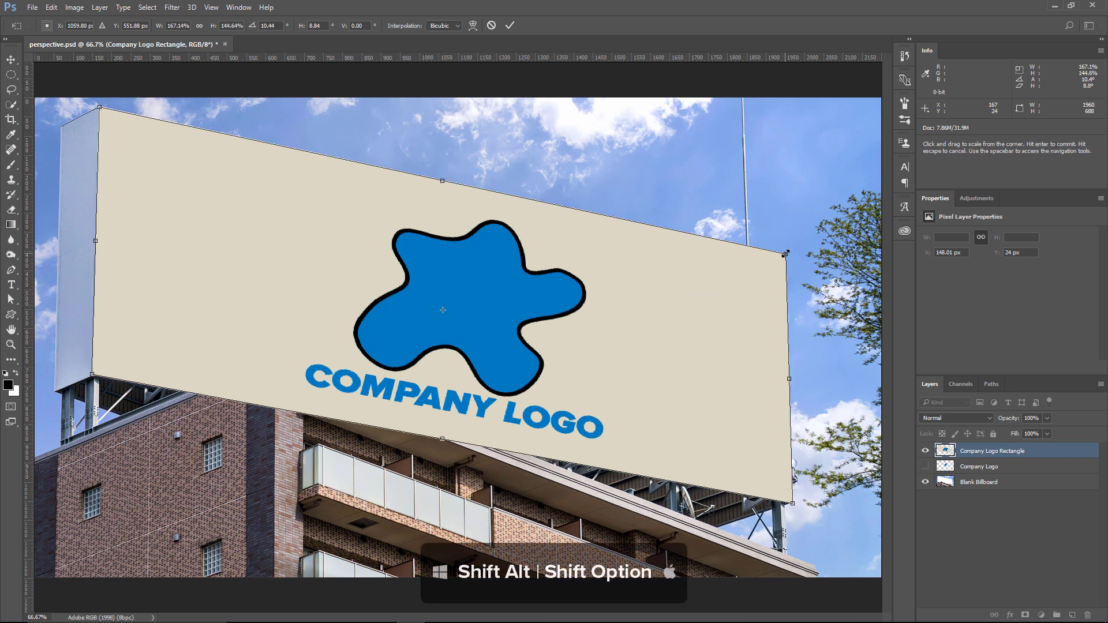
left_click_drag(785, 254, 684, 268)
key("Return")
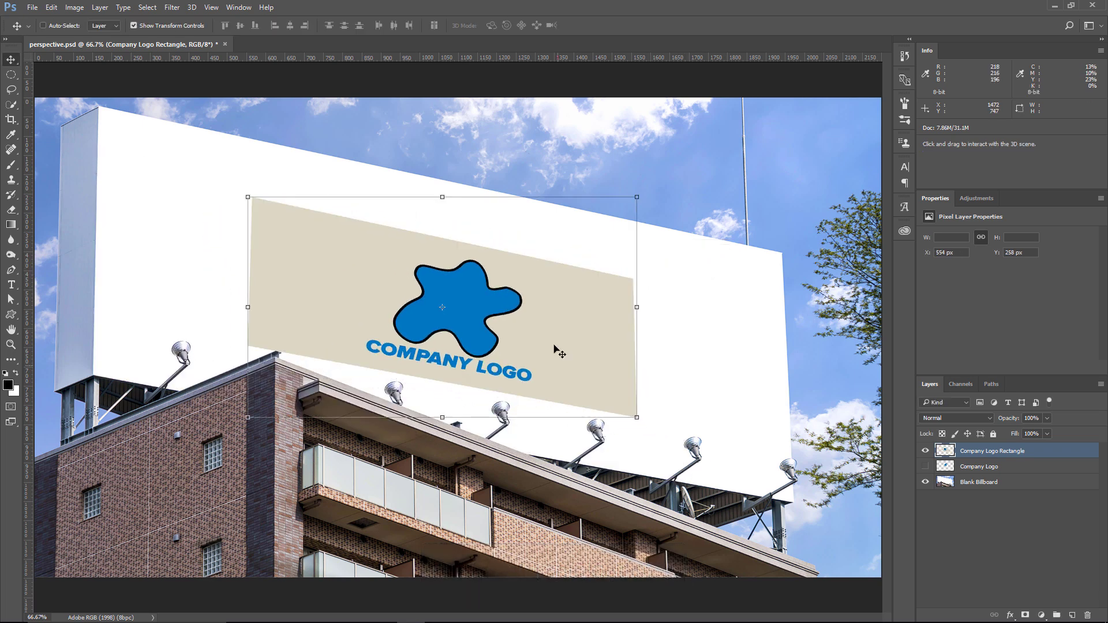
key("ctrl+z")
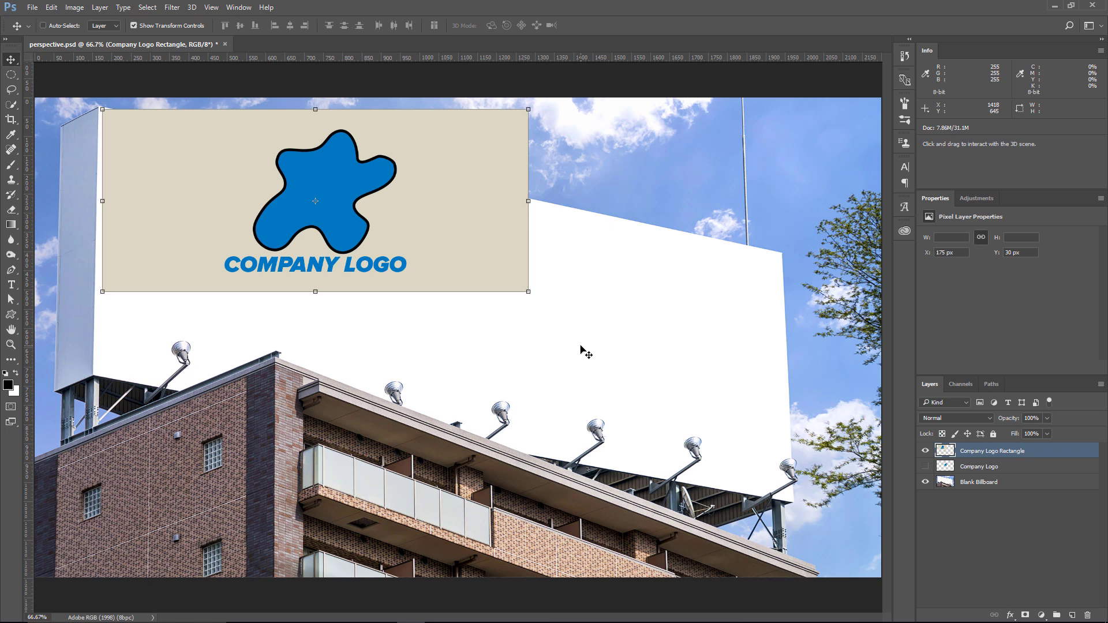
left_click_drag(926, 451, 926, 467)
Show and activate the Company Logo layer and add an empty Layer 1 above it
left_click(926, 467)
left_click(958, 473)
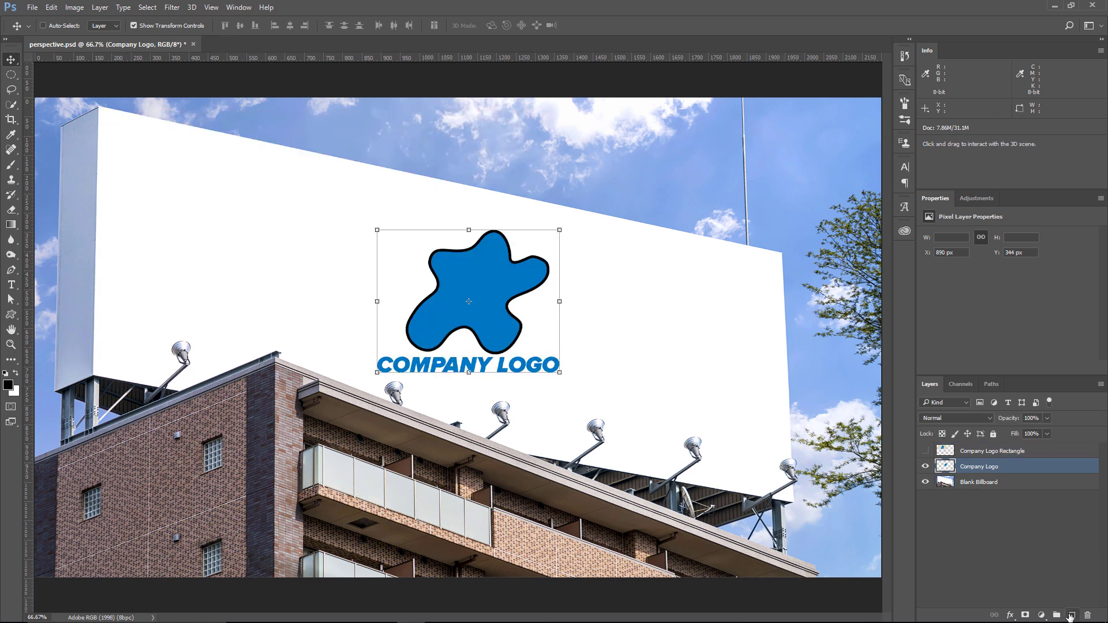
left_click(1072, 615)
left_click(978, 482)
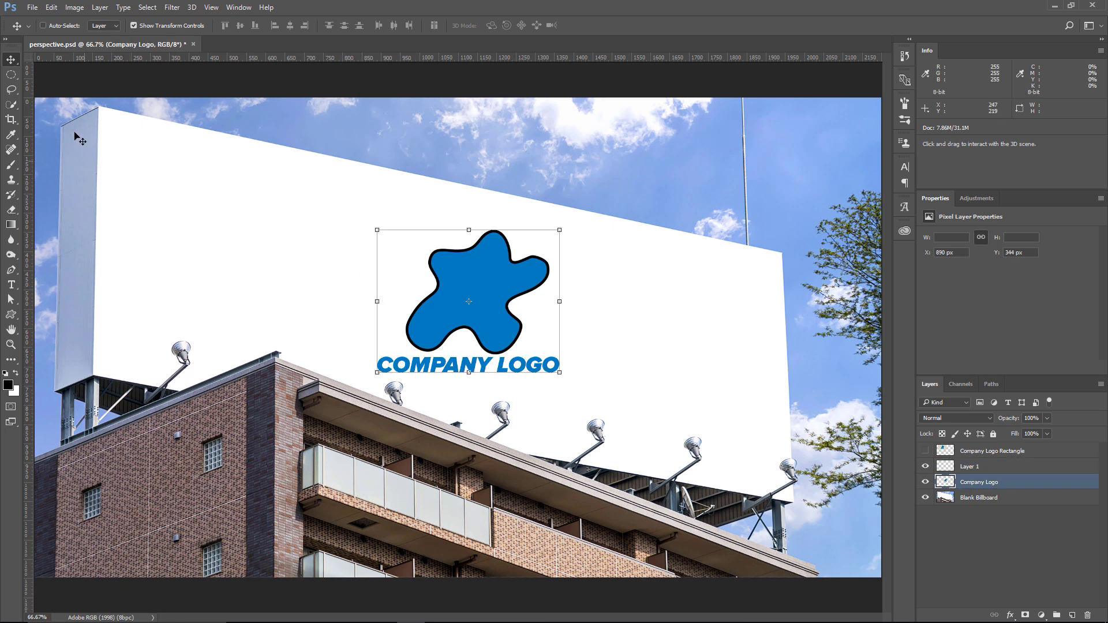
Marquee-select the whole logo, copy it, and deselect
left_click_drag(13, 75, 50, 82)
left_click(51, 74)
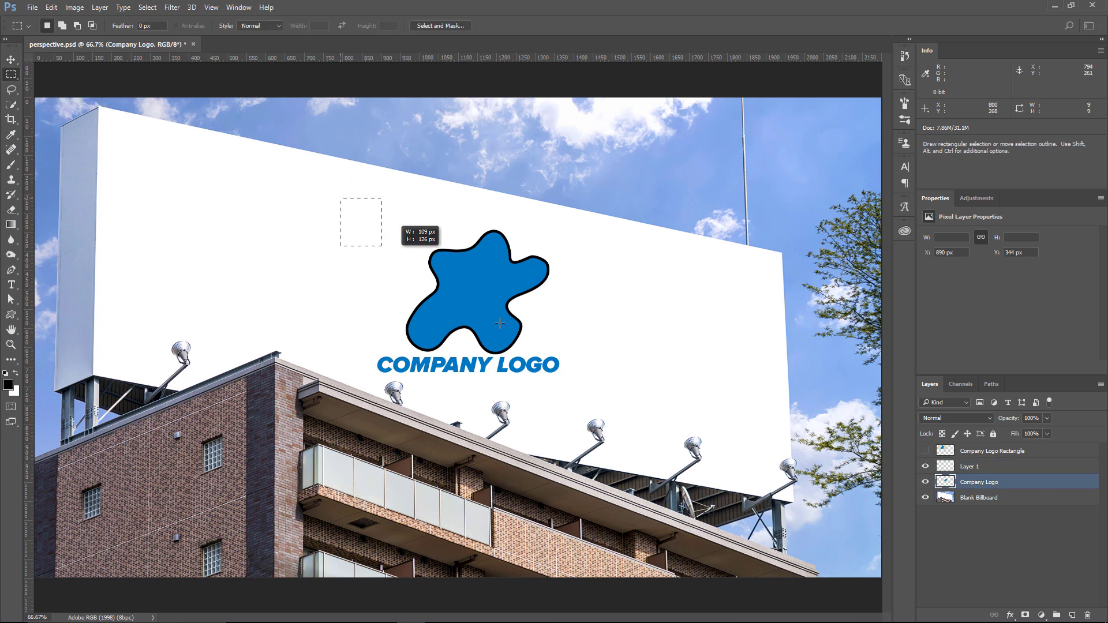
left_click_drag(341, 198, 587, 405)
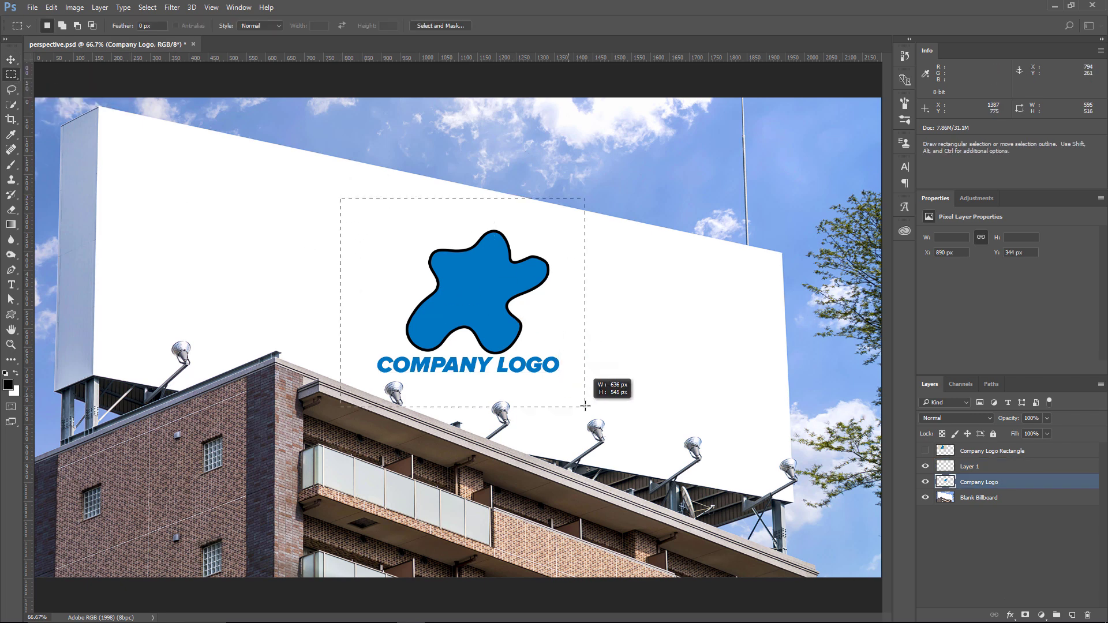
left_click(52, 7)
left_click(72, 85)
key("ctrl+d")
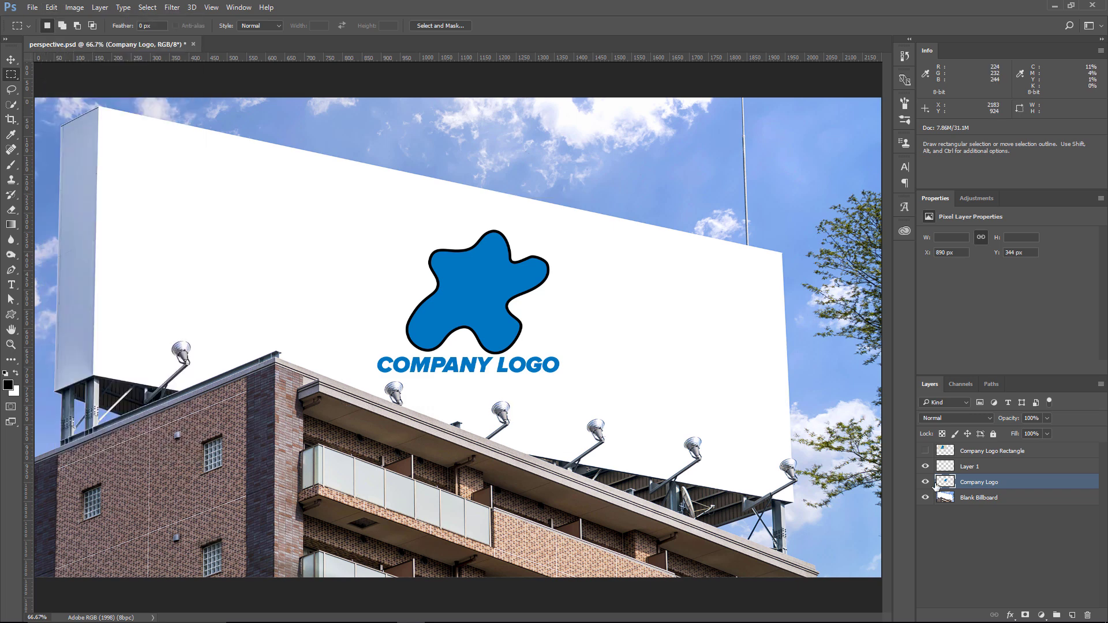
Hide the original logo, make Layer 1 active and head to the Vanishing Point filter
left_click(995, 467)
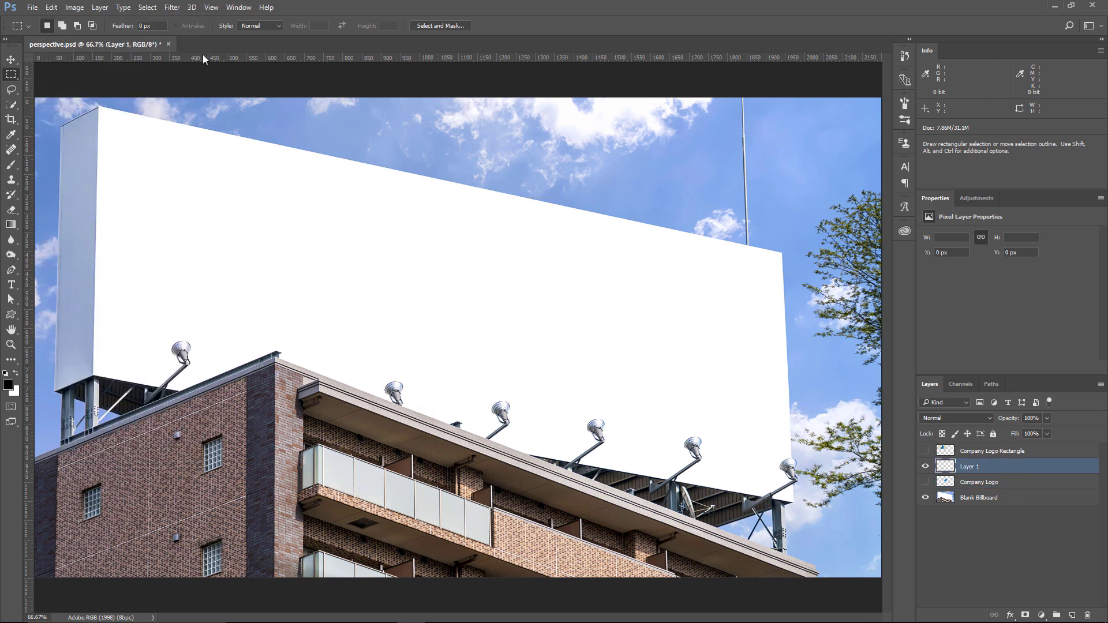
left_click(172, 7)
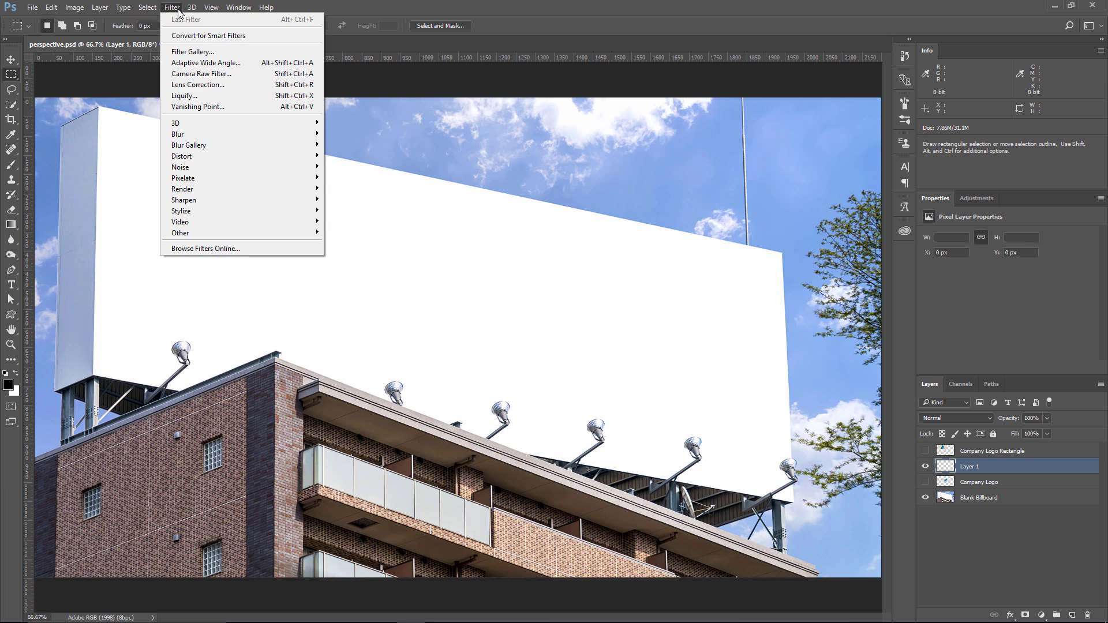
In Vanishing Point, draw a perspective plane on the billboard's four corners
left_click(212, 104)
left_click(156, 74)
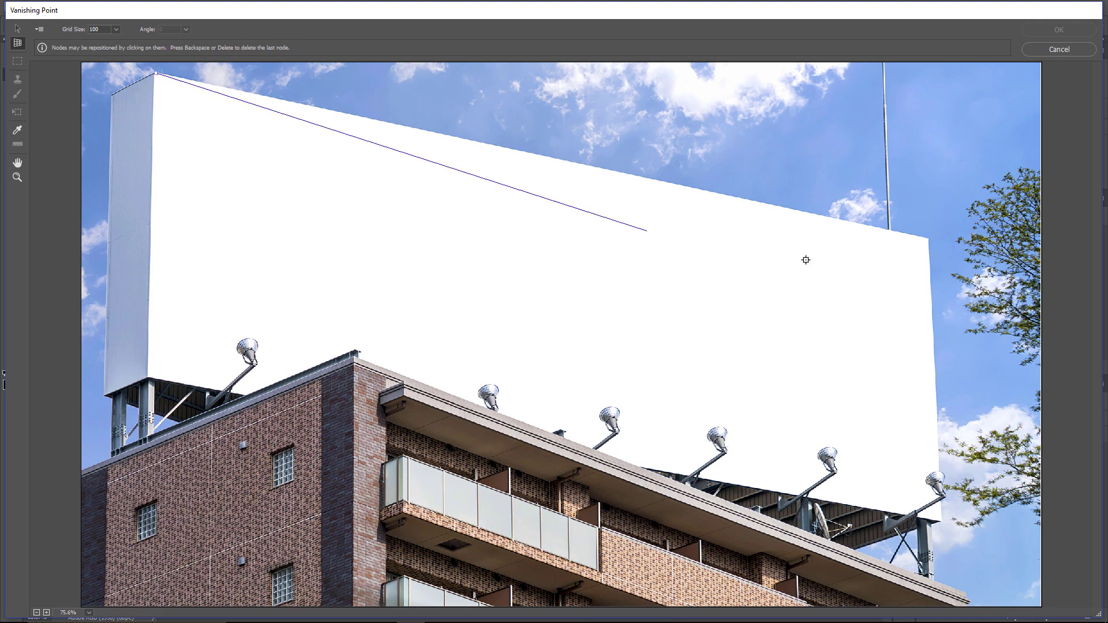
left_click(930, 238)
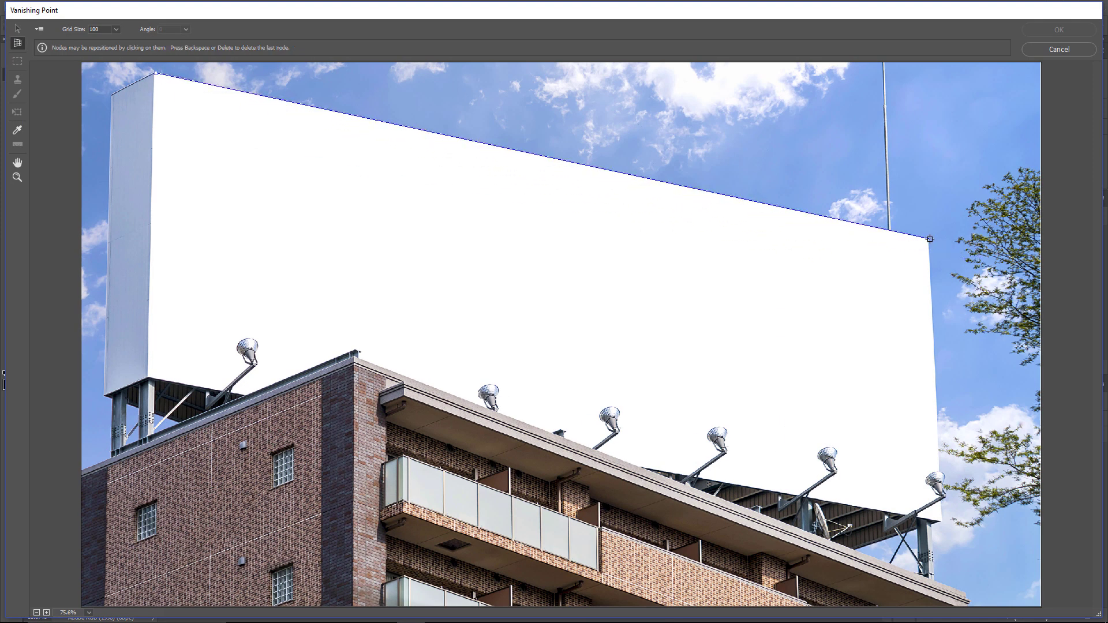
left_click(943, 522)
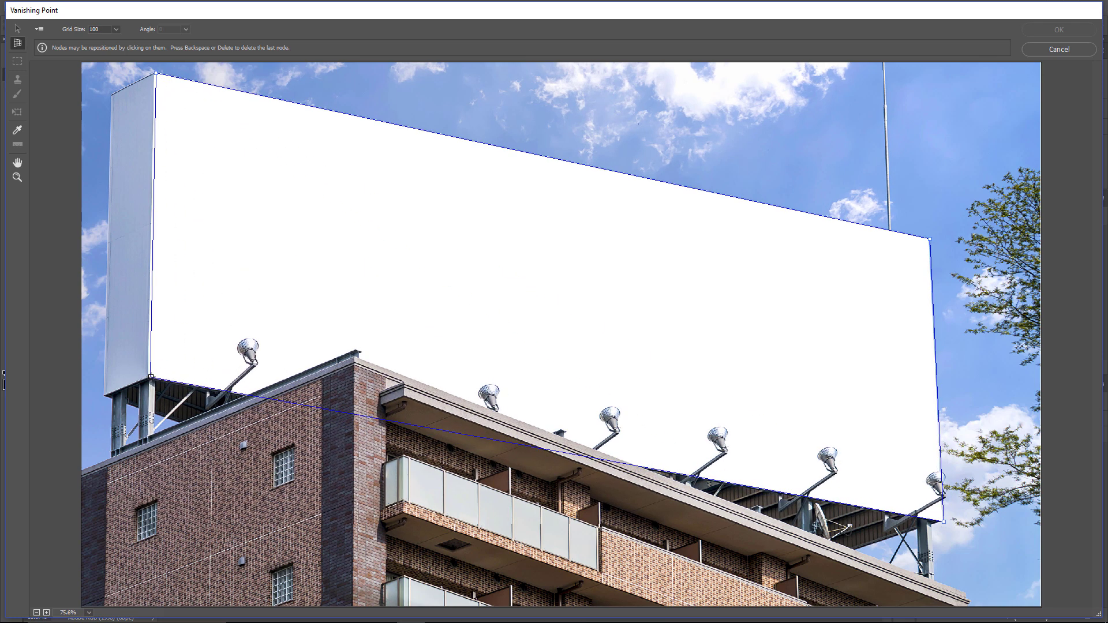
left_click(145, 378)
left_click(147, 378)
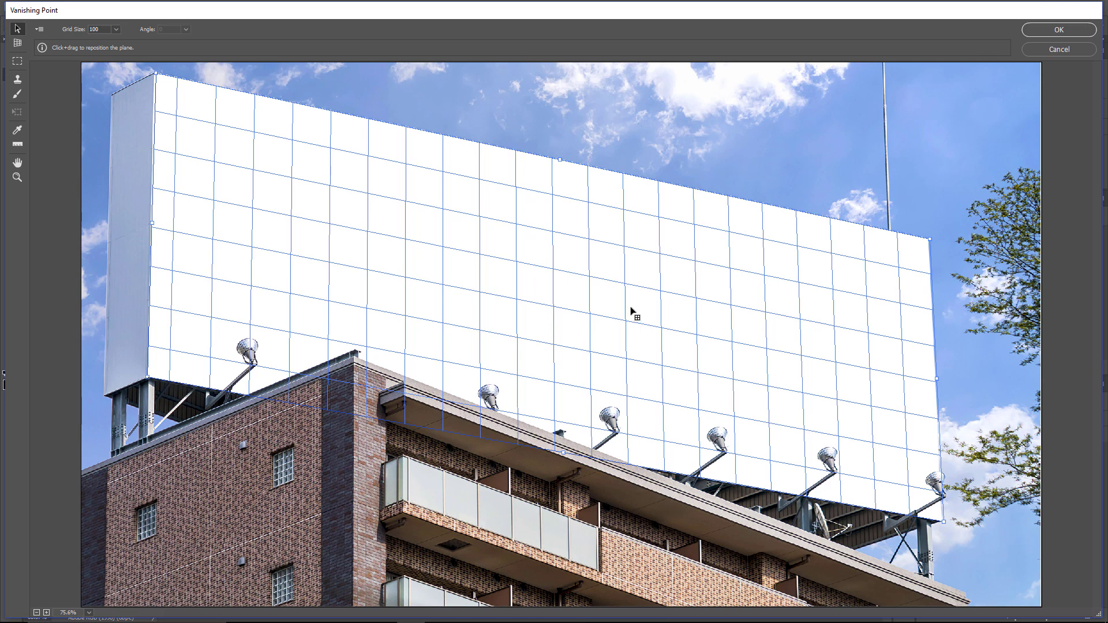
Paste the logo onto the plane, centre it on the billboard and apply
key("ctrl+v")
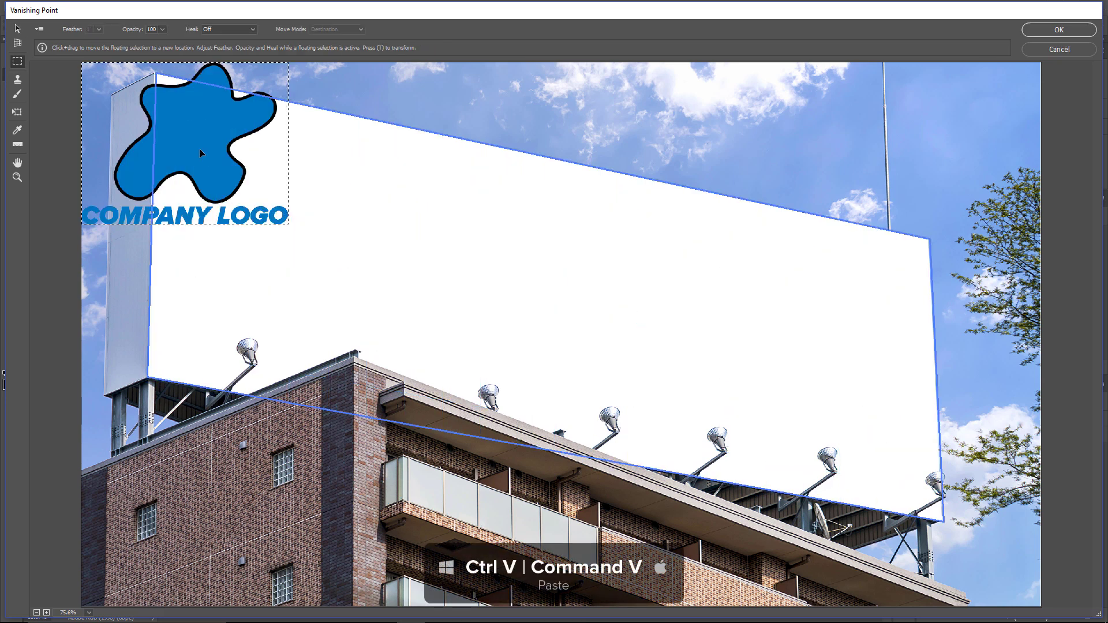
left_click_drag(199, 148, 599, 316)
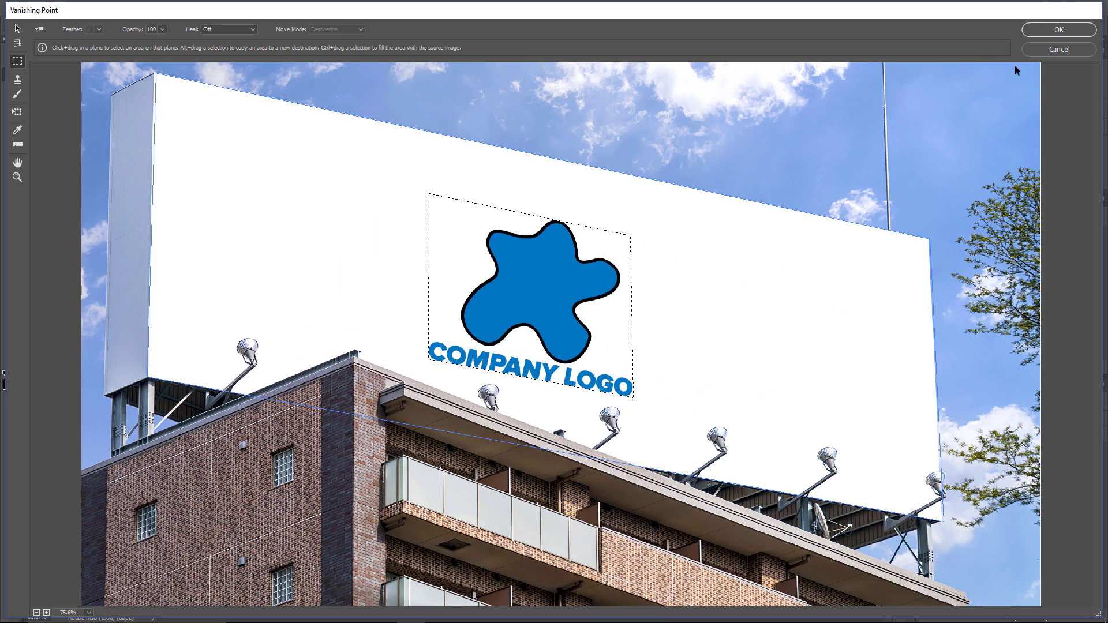
left_click(1059, 30)
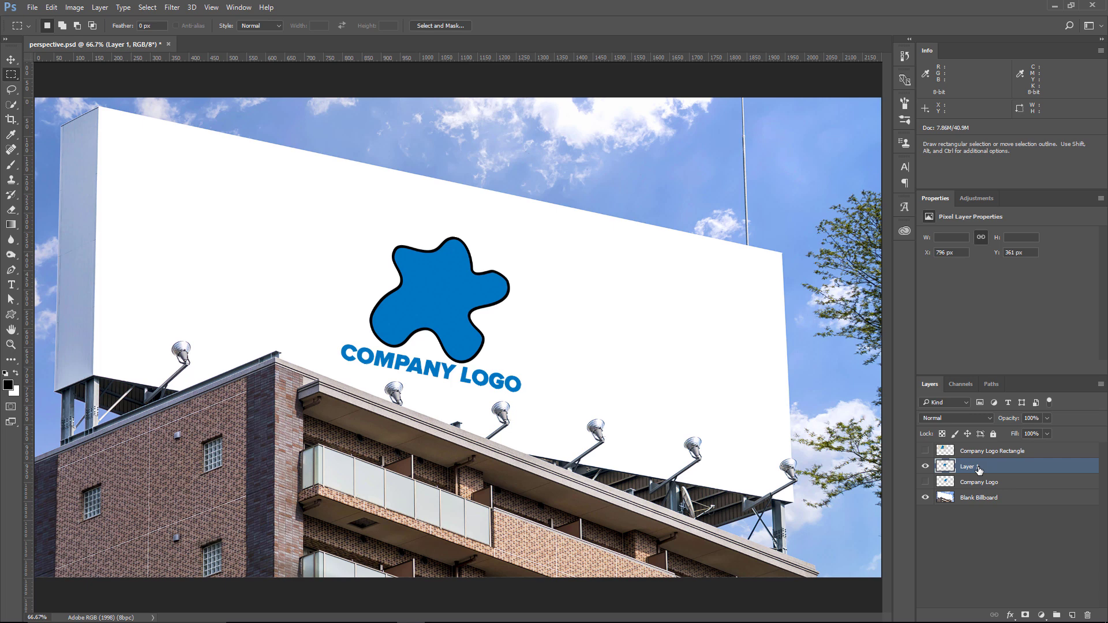
Hide Layer 1, activate Blank Billboard and choose the Perspective Crop Tool
left_click(925, 467)
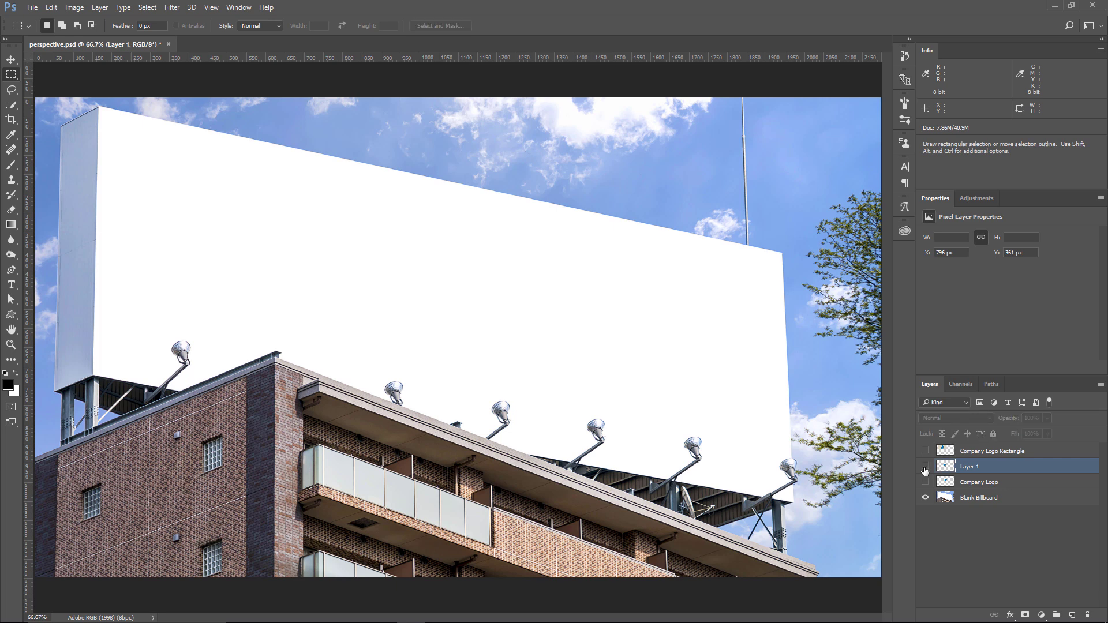
left_click(960, 501)
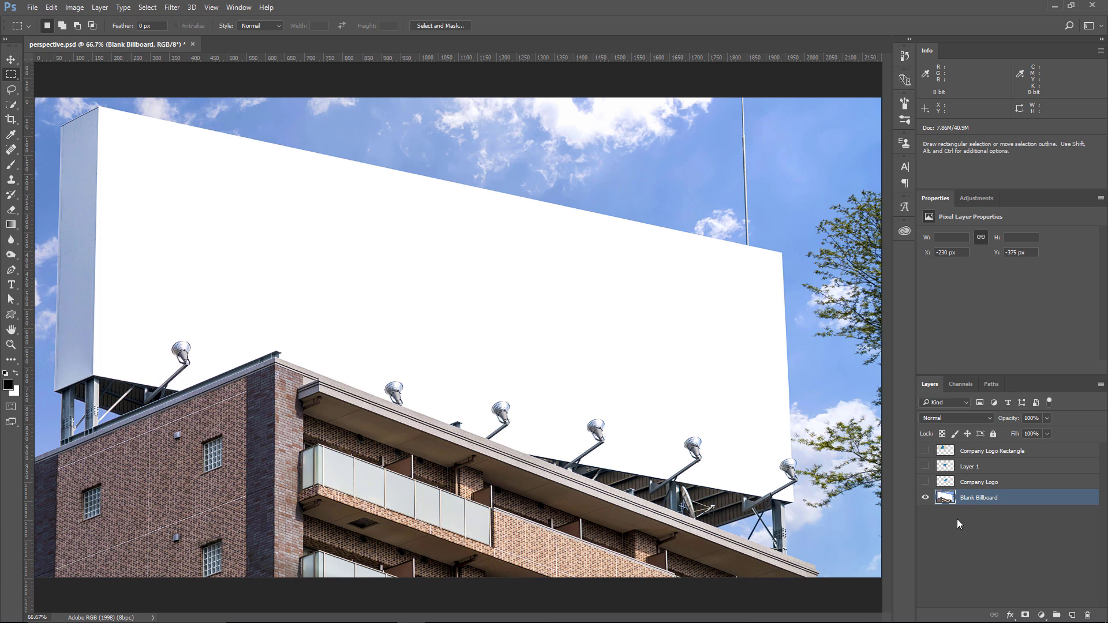
left_click_drag(12, 120, 15, 123)
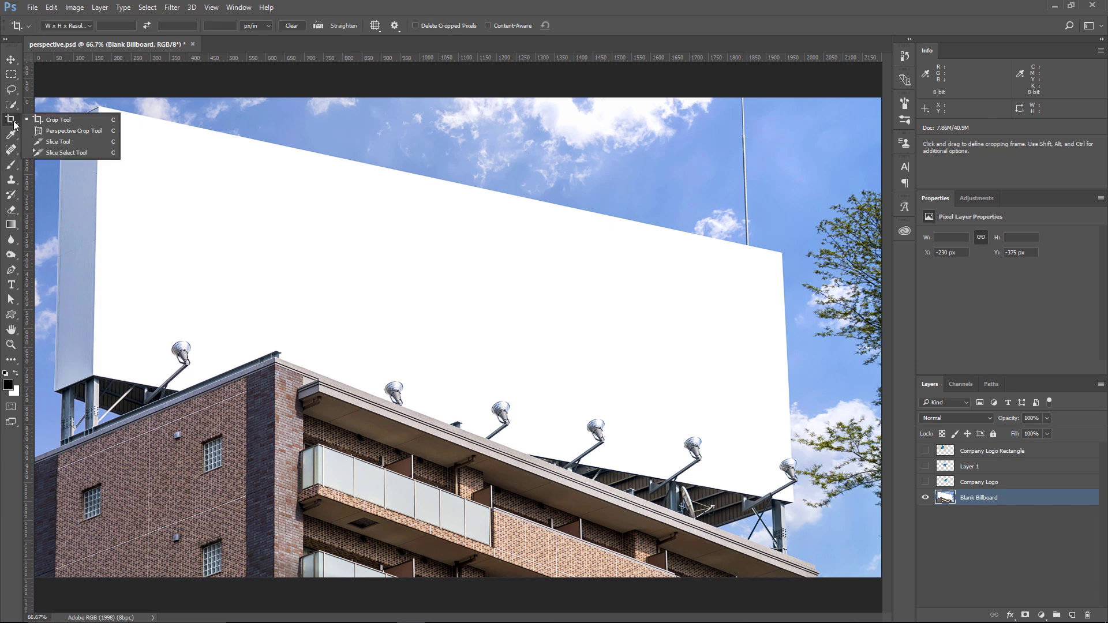
right_click(11, 120)
left_click(73, 130)
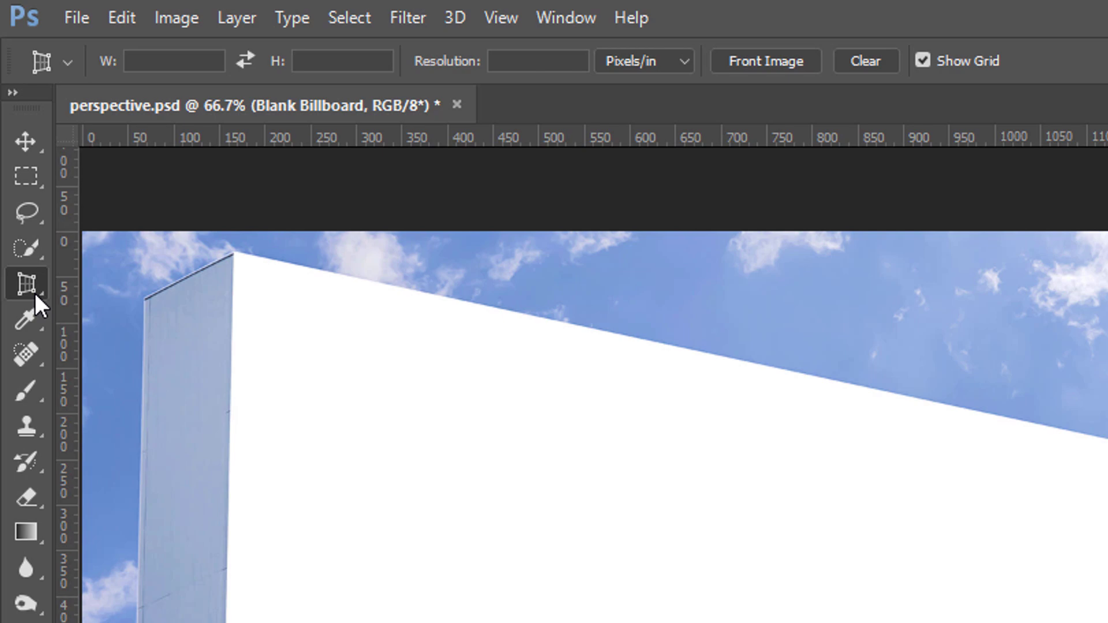
right_click(11, 119)
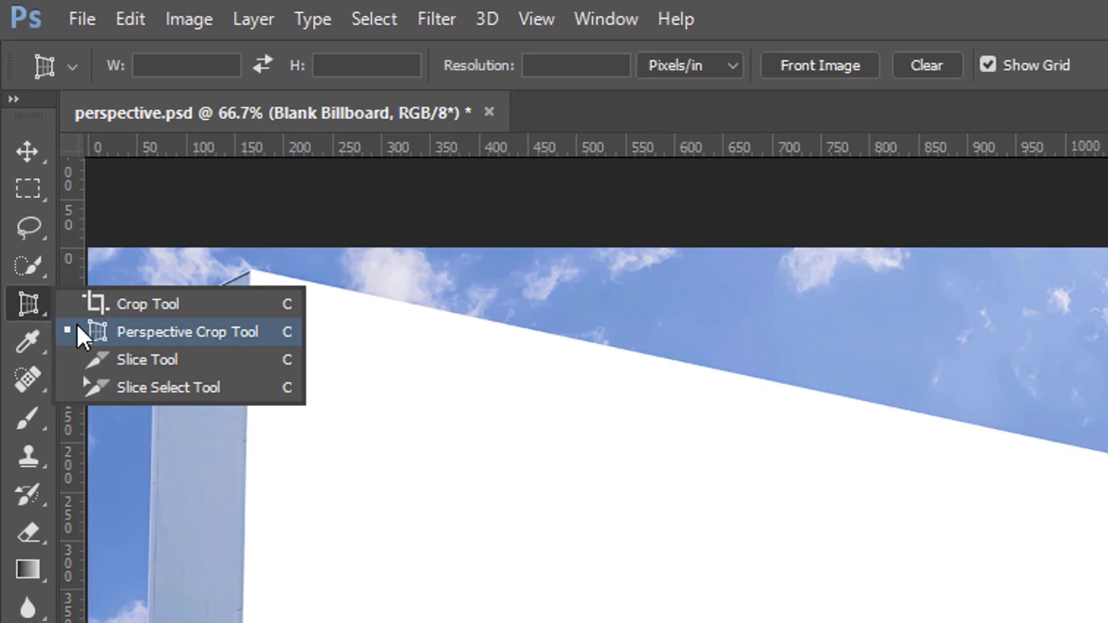
left_click(105, 332)
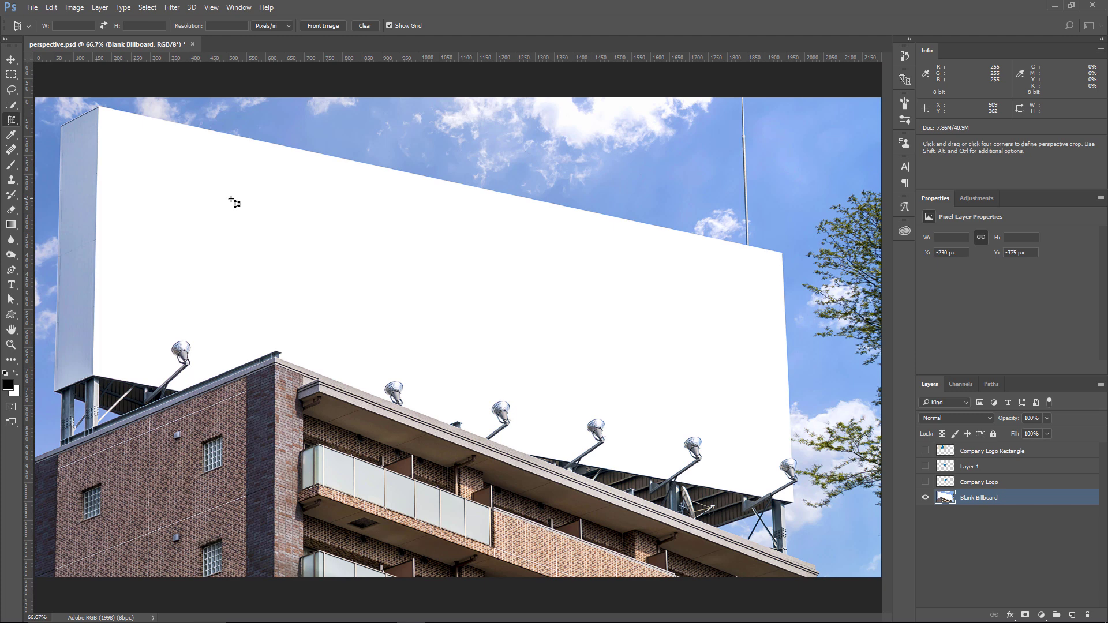
Show guides and pull a new vertical guide onto the canvas
key("ctrl+h")
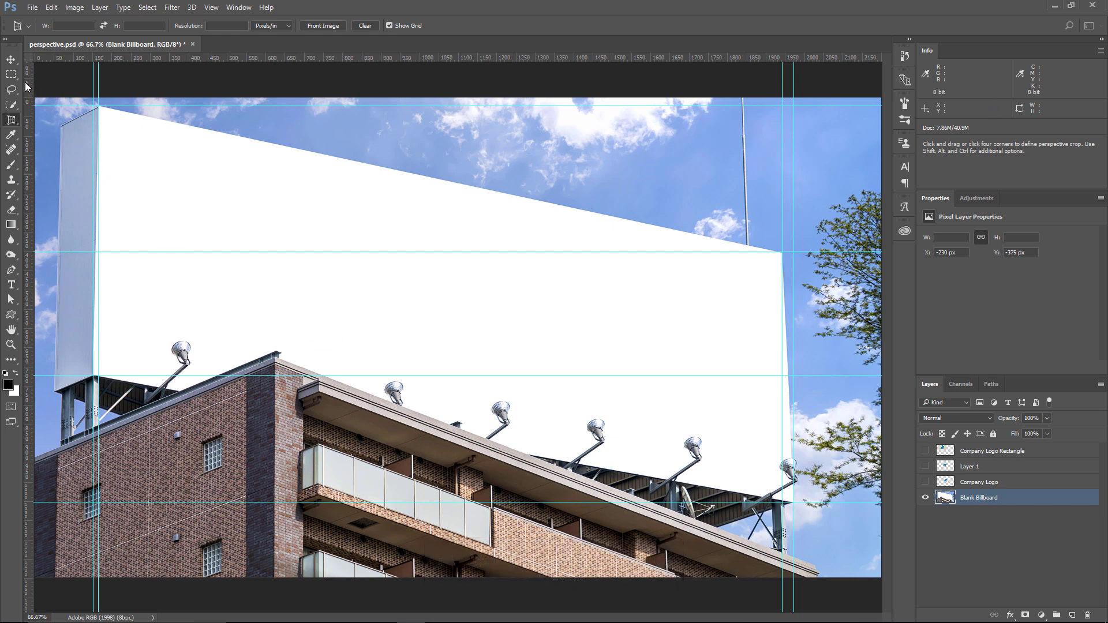
left_click_drag(29, 86, 31, 150)
left_click(212, 8)
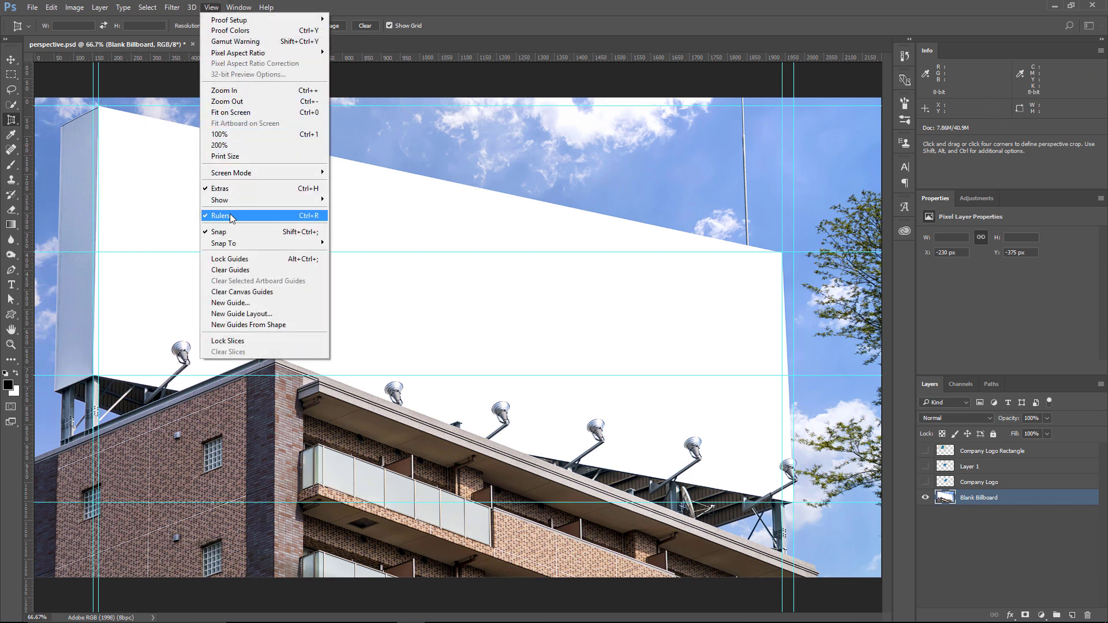
left_click(229, 214)
left_click(211, 9)
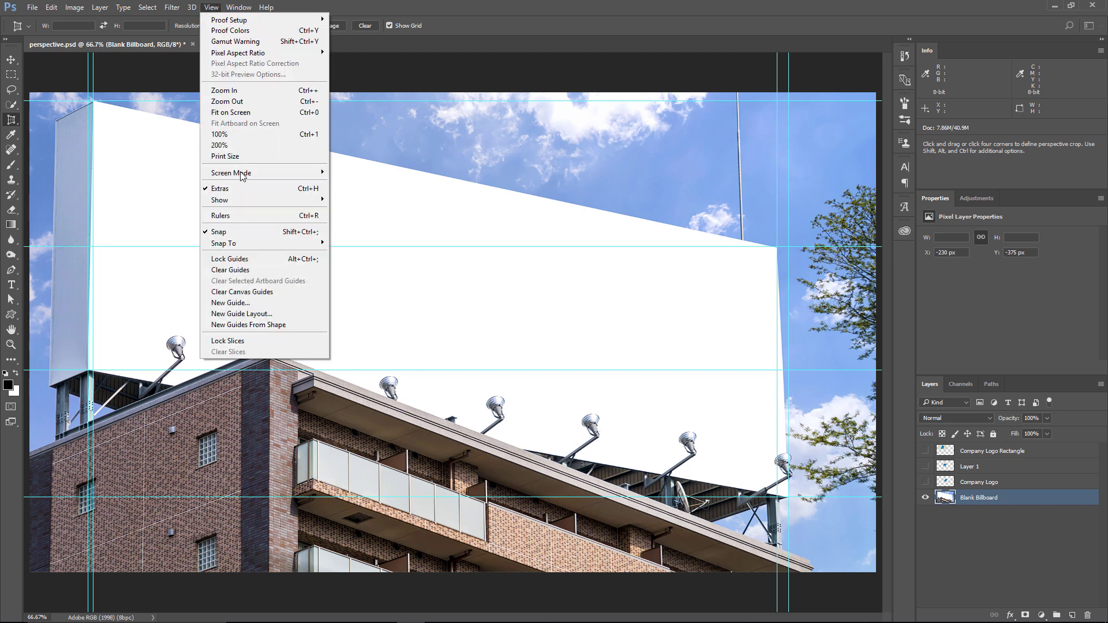
left_click(237, 217)
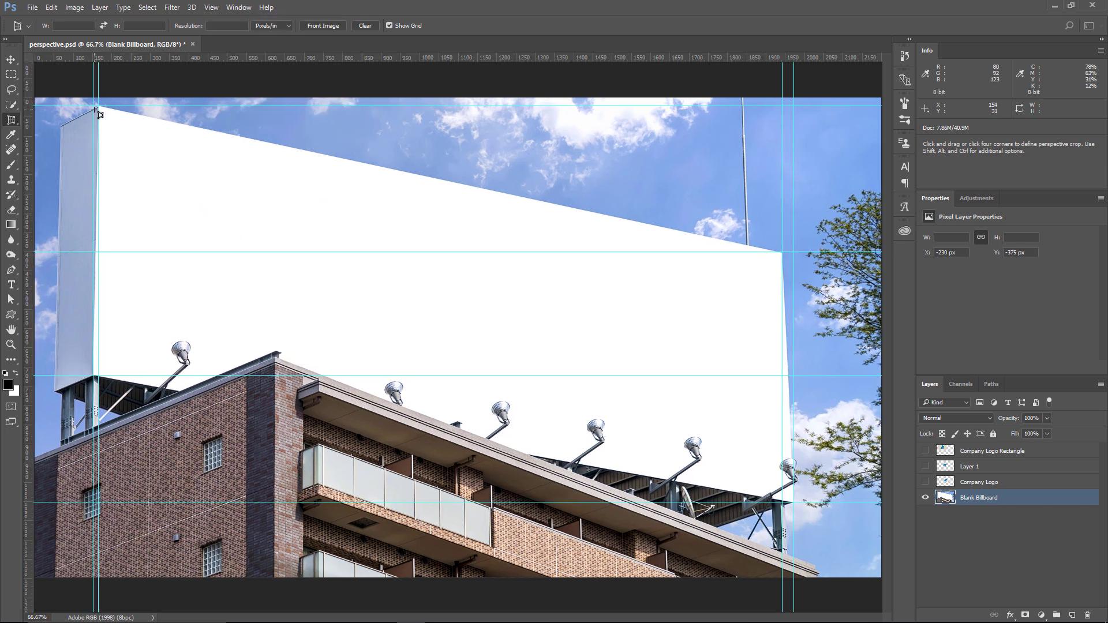
scroll(103, 113, "up", 5)
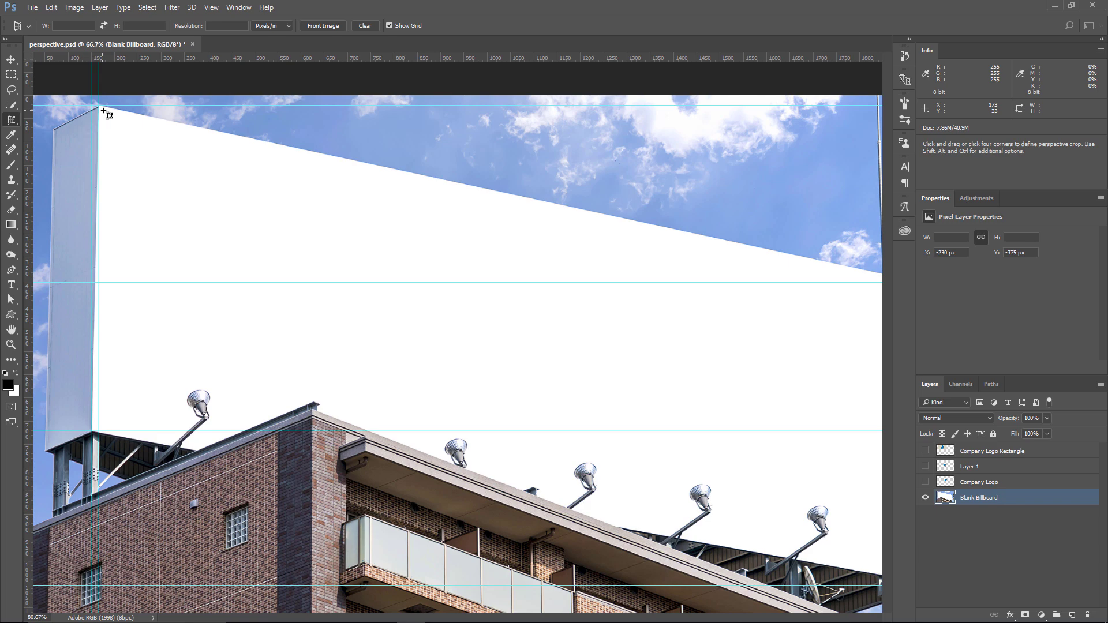
scroll(102, 113, "up", 5)
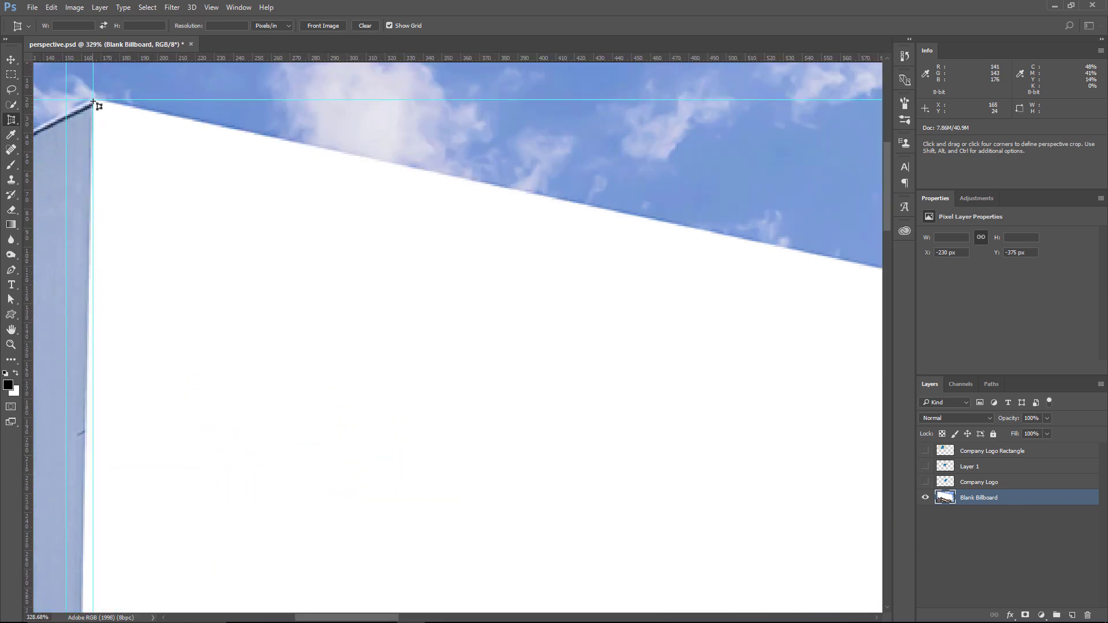
scroll(103, 108, "down", 3)
scroll(127, 143, "down", 3)
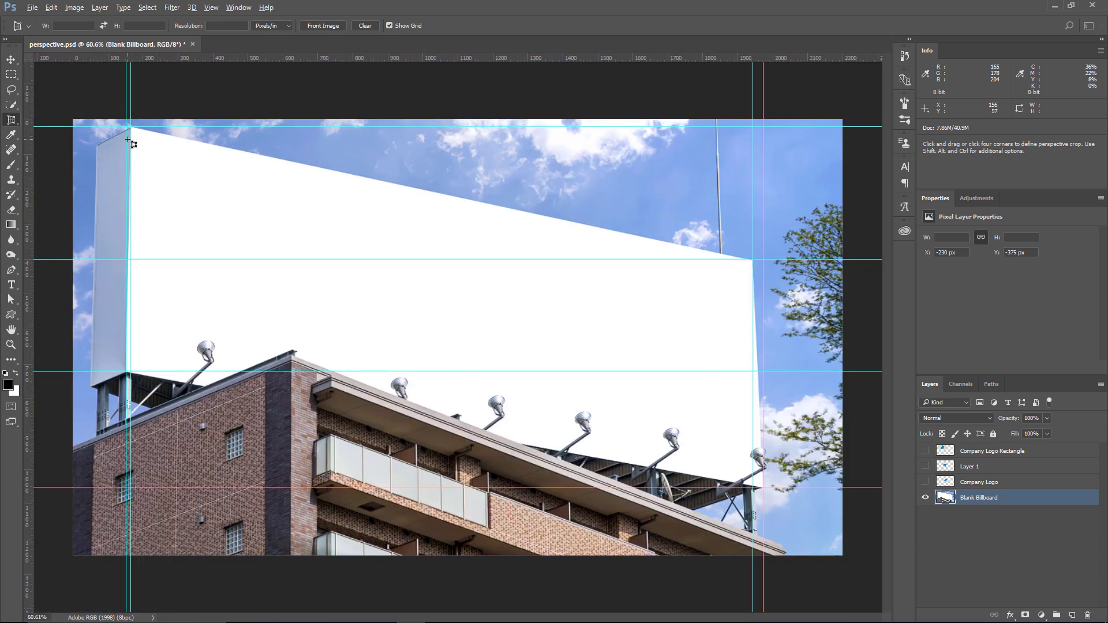
left_click(210, 8)
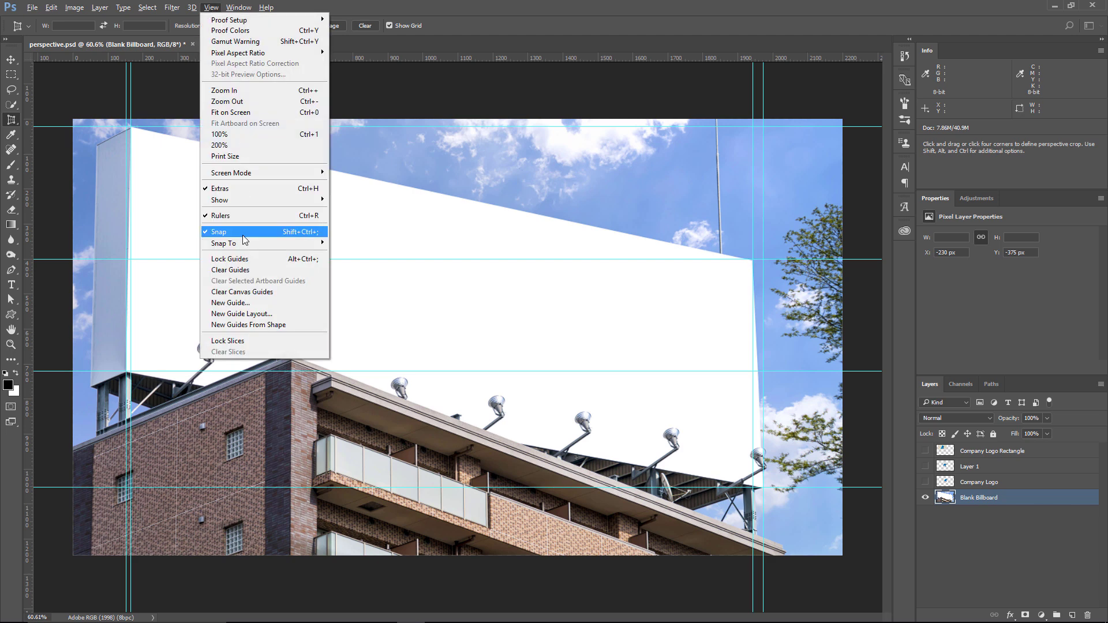
Outline the billboard's four corners with the Perspective Crop Tool and commit the crop
left_click(514, 27)
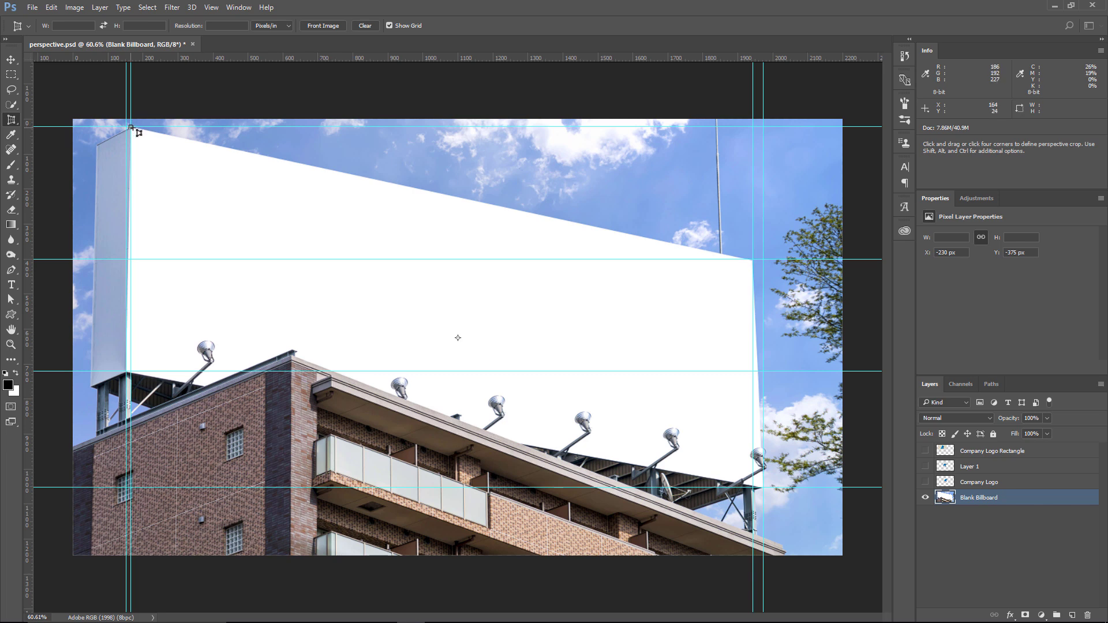
left_click(132, 127)
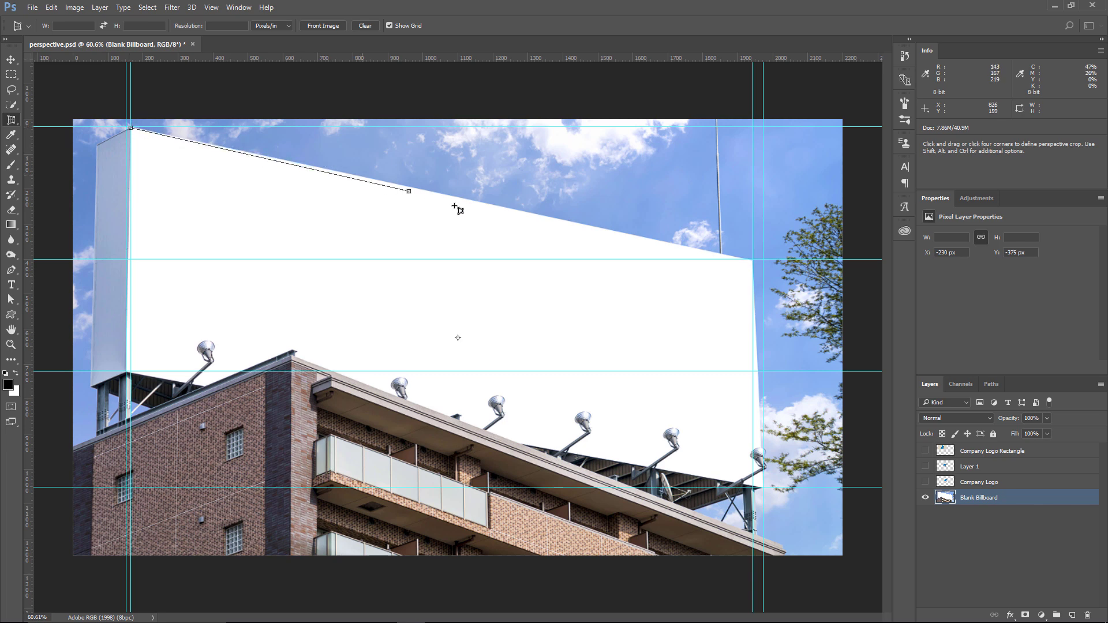
left_click(751, 260)
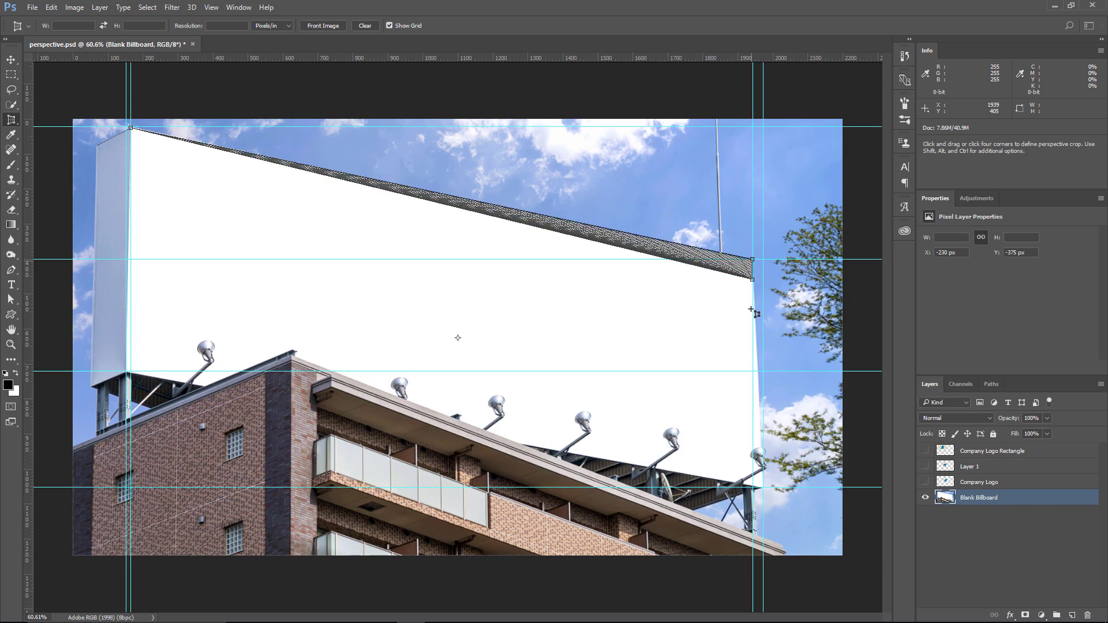
left_click(764, 492)
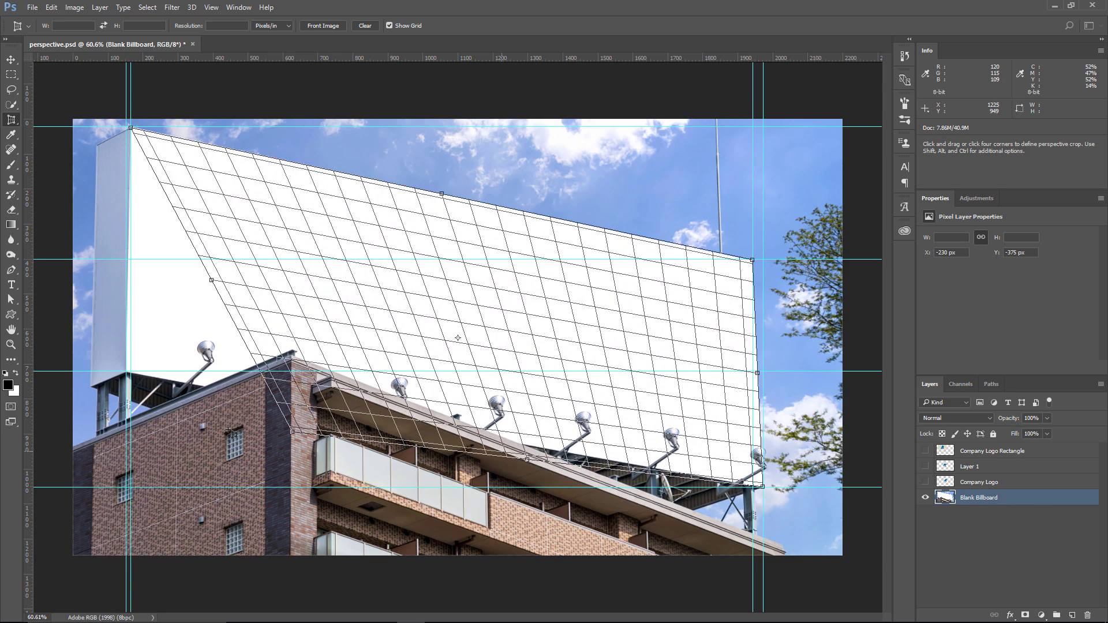
left_click(128, 374)
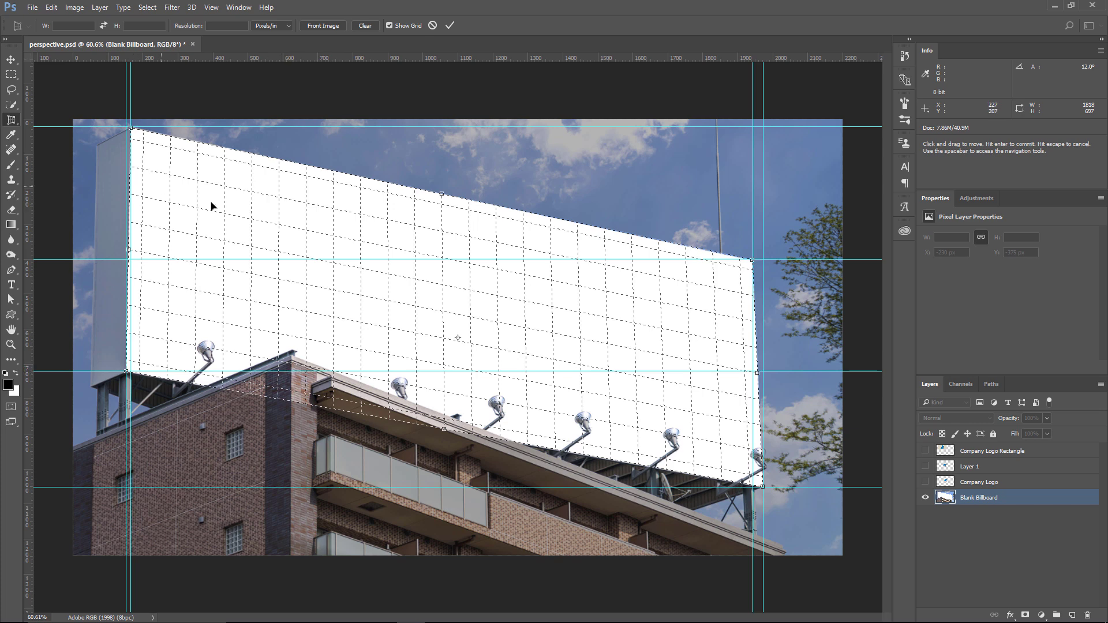
left_click(451, 26)
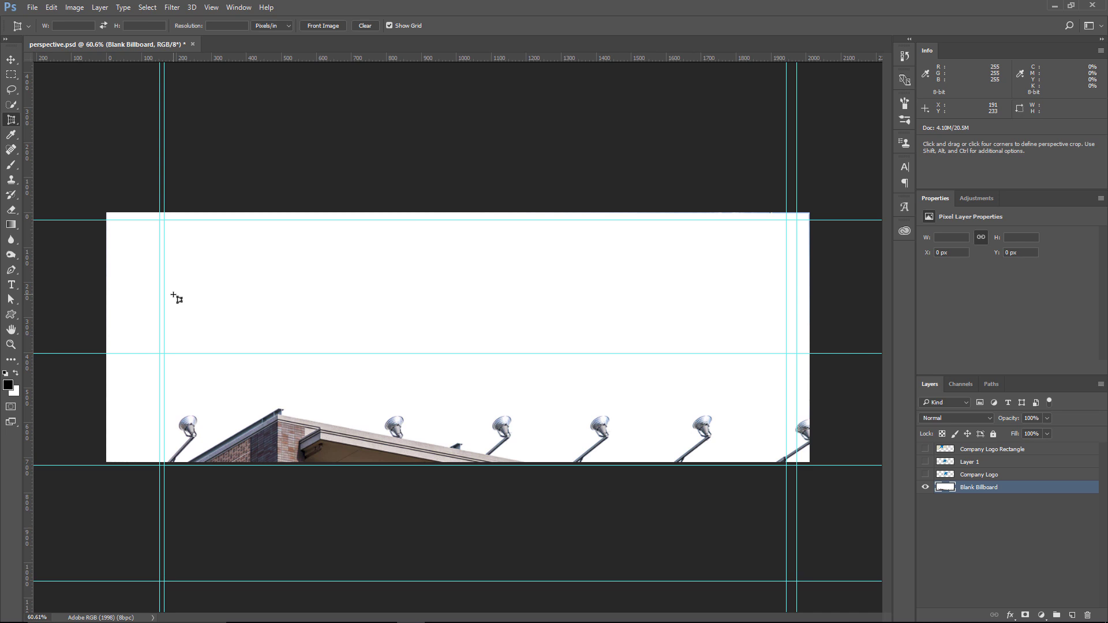
Select all, Copy Merged, then undo twice to restore the full rooftop photo
key("ctrl+a")
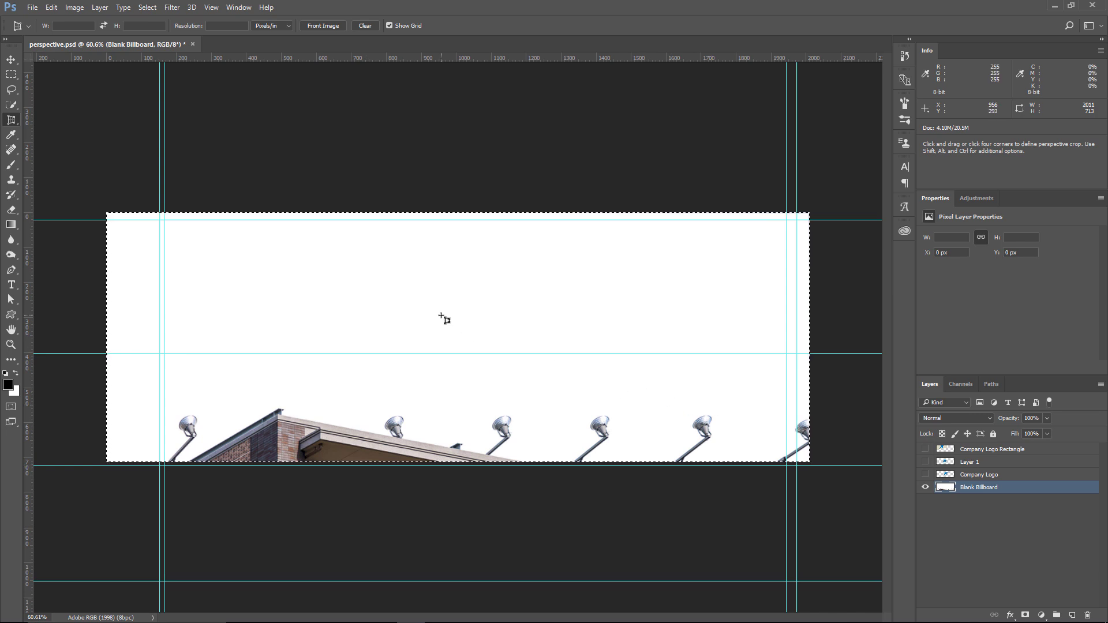
left_click(51, 7)
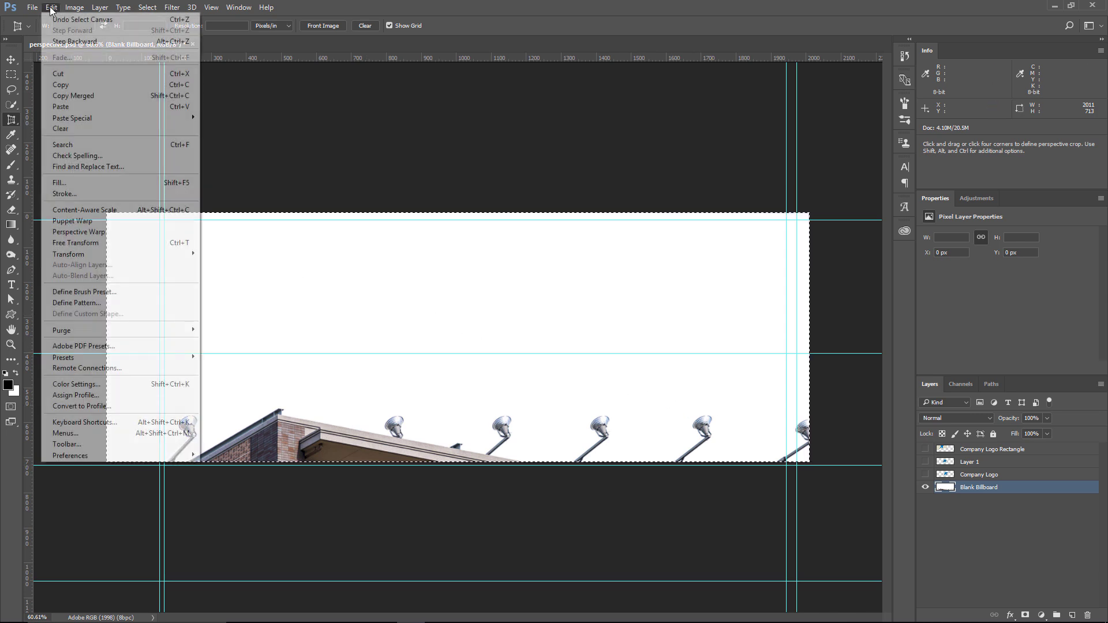
left_click(73, 97)
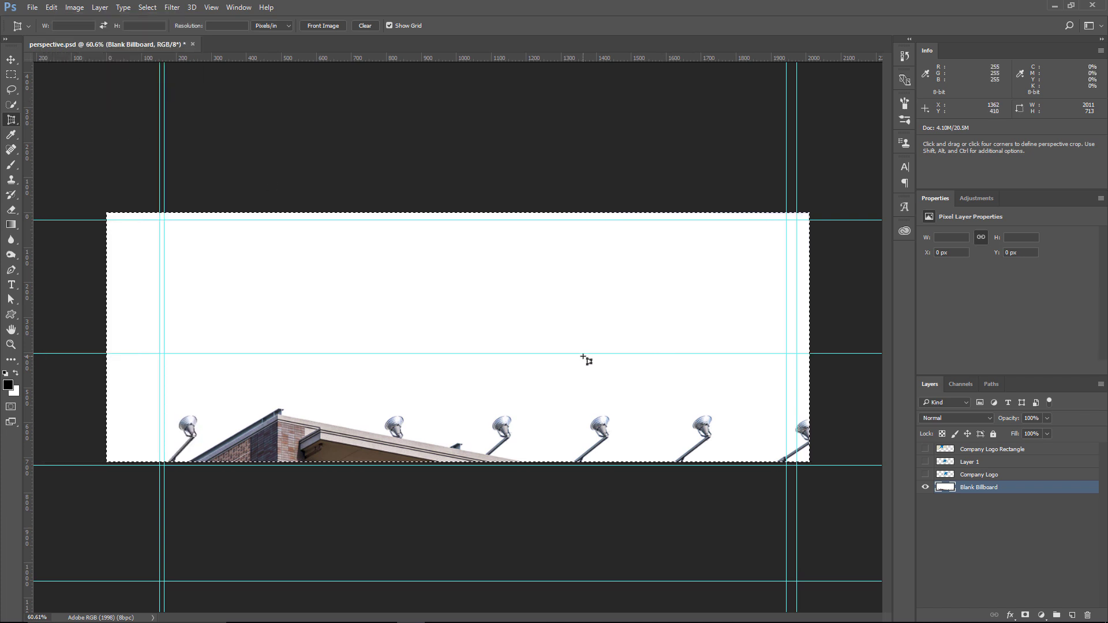
key("ctrl+alt+z")
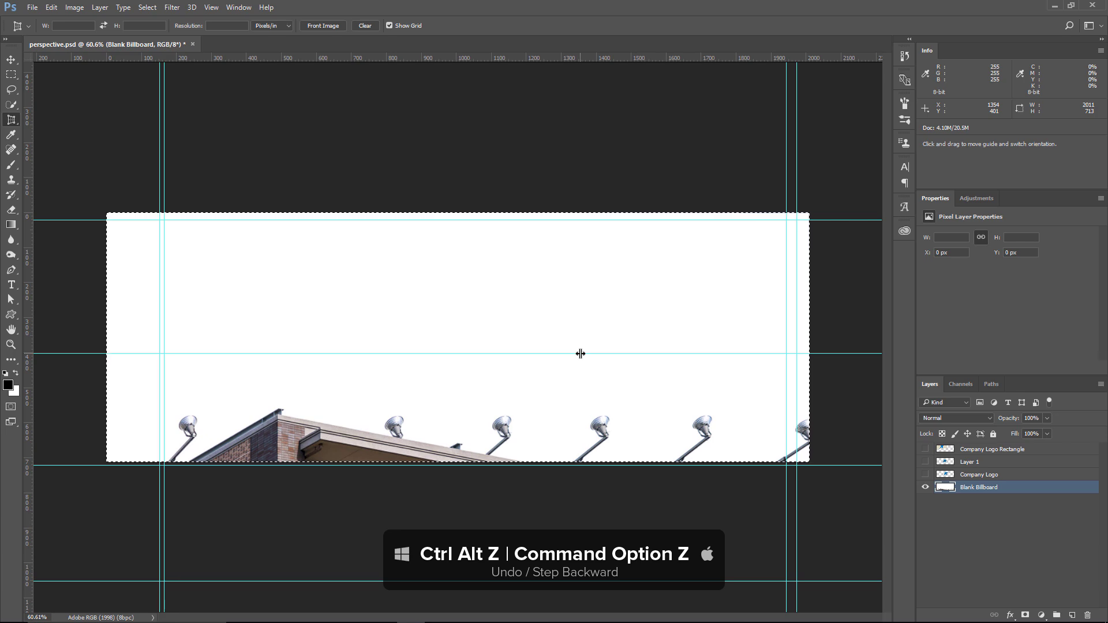
key("ctrl+alt+z")
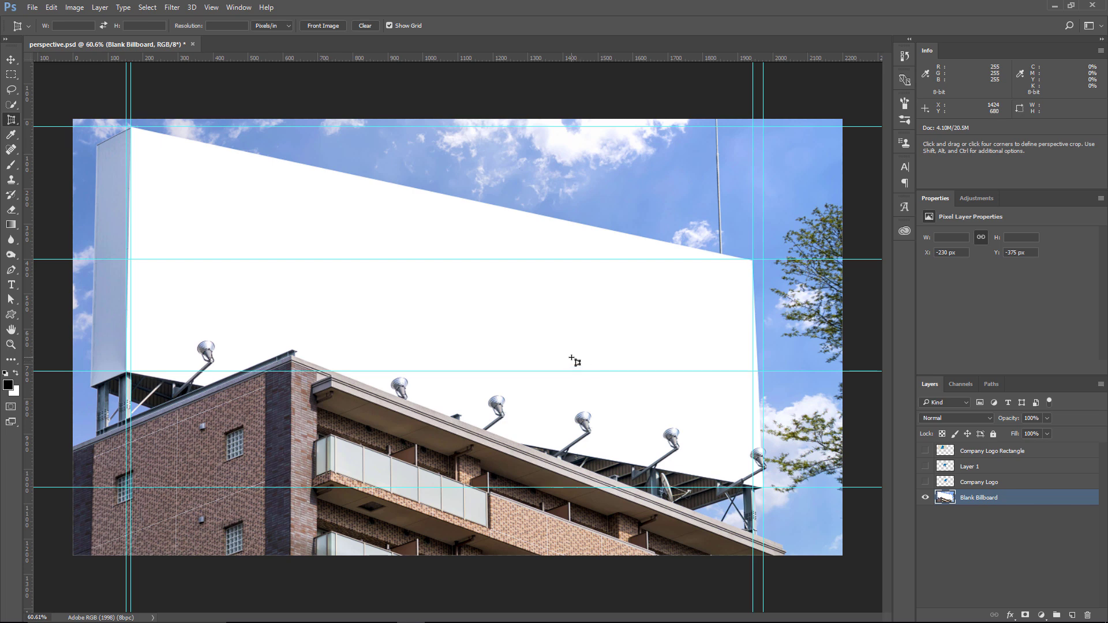
Paste the flattened board as a new layer and rename it Place Holder
left_click(51, 8)
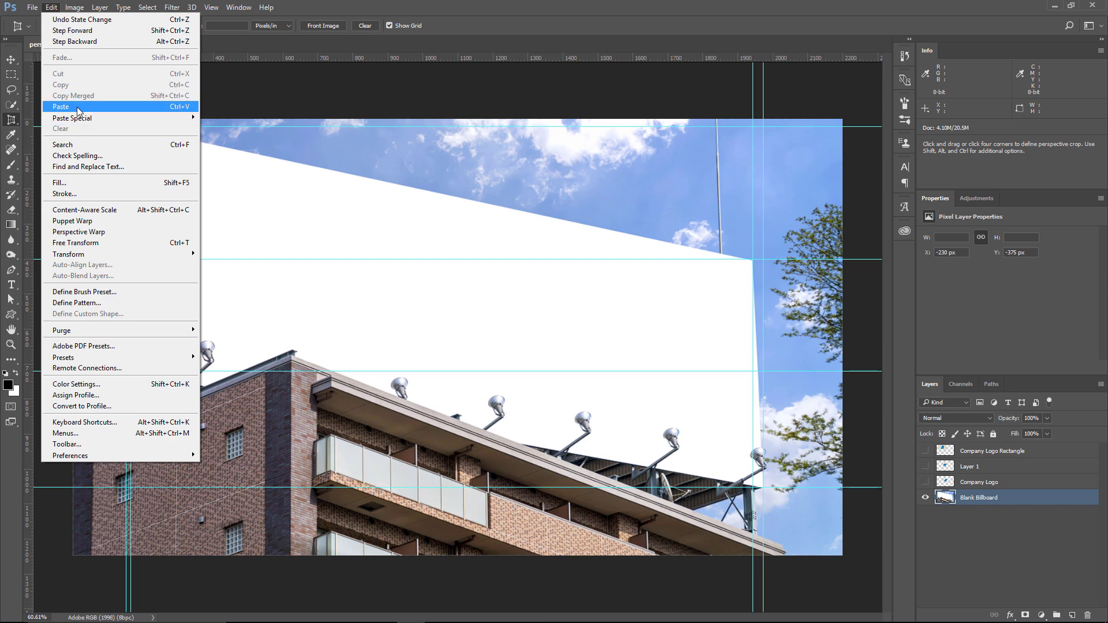
left_click(78, 107)
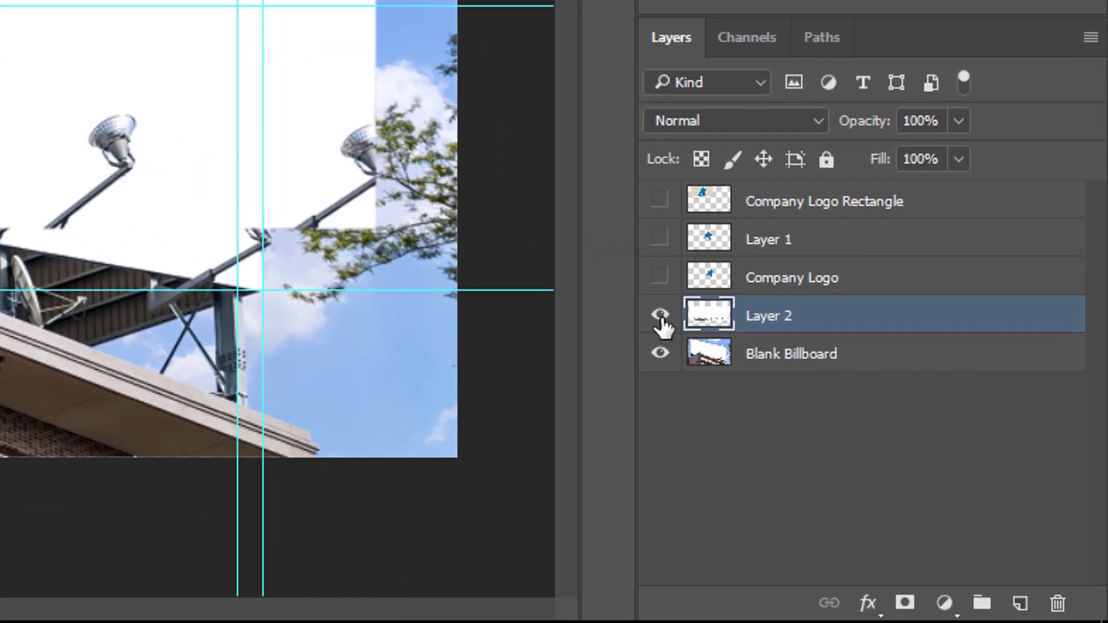
double_click(776, 322)
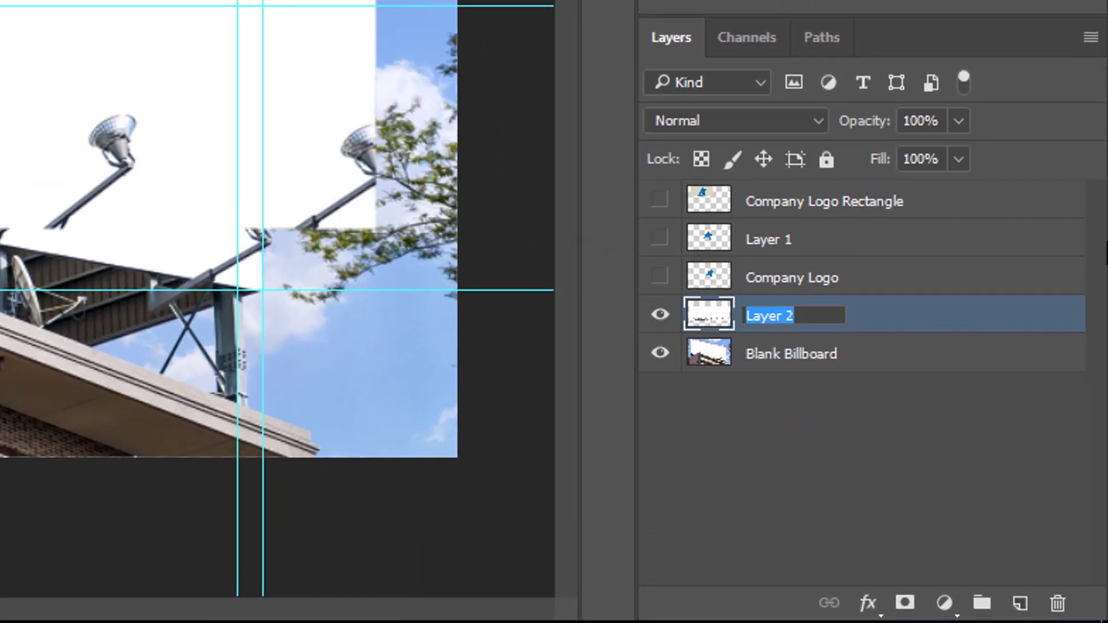
type("Place ")
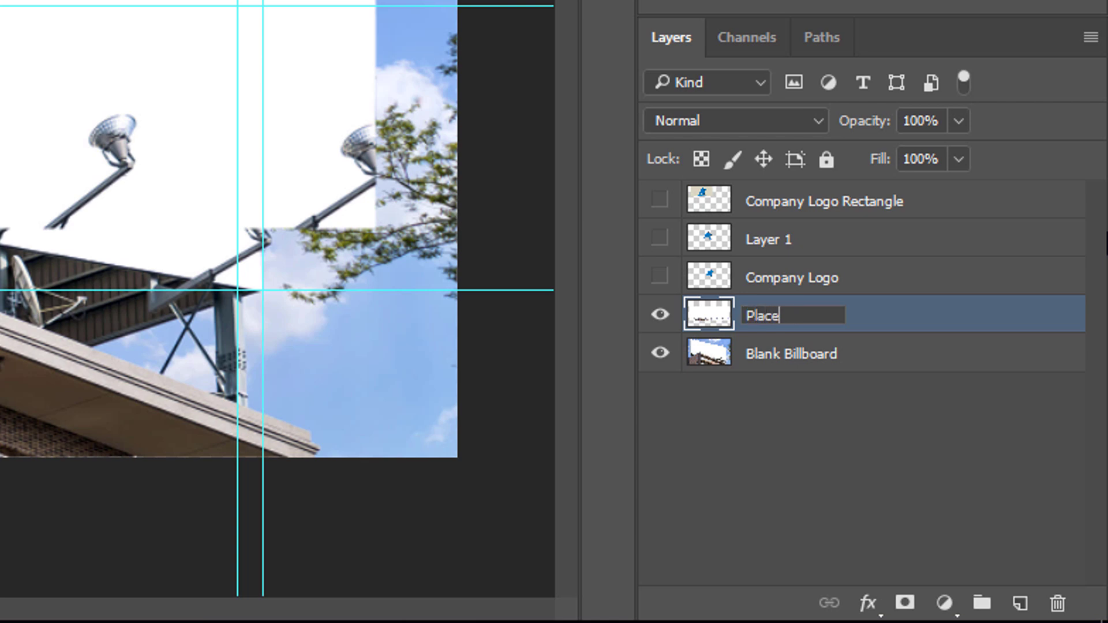
type("Holder")
key("Return")
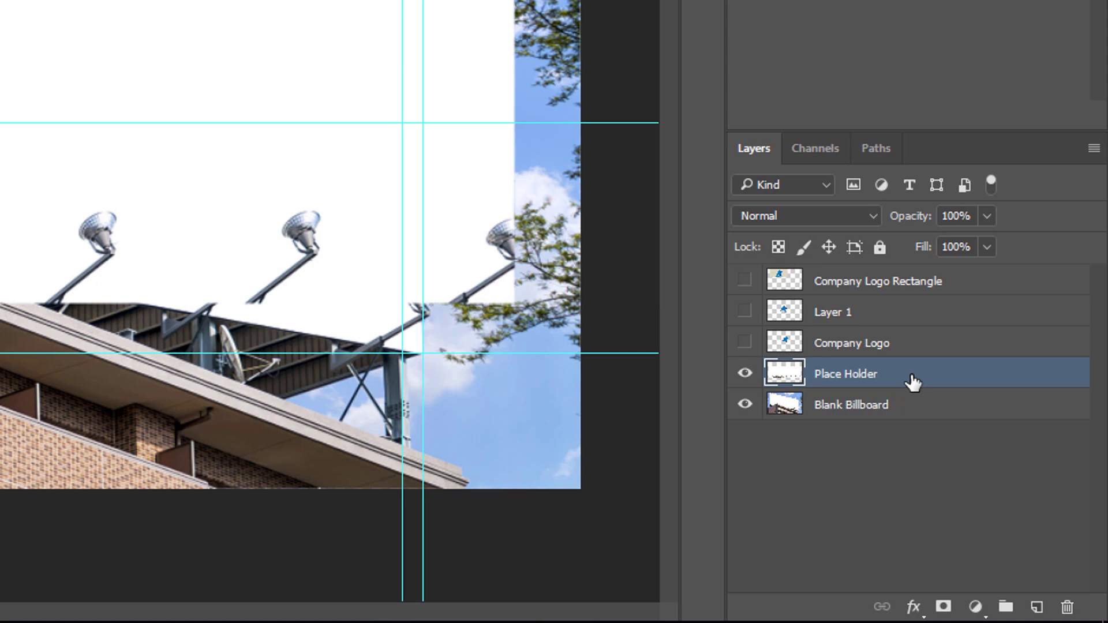
Convert the Place Holder layer into a smart object
right_click(868, 325)
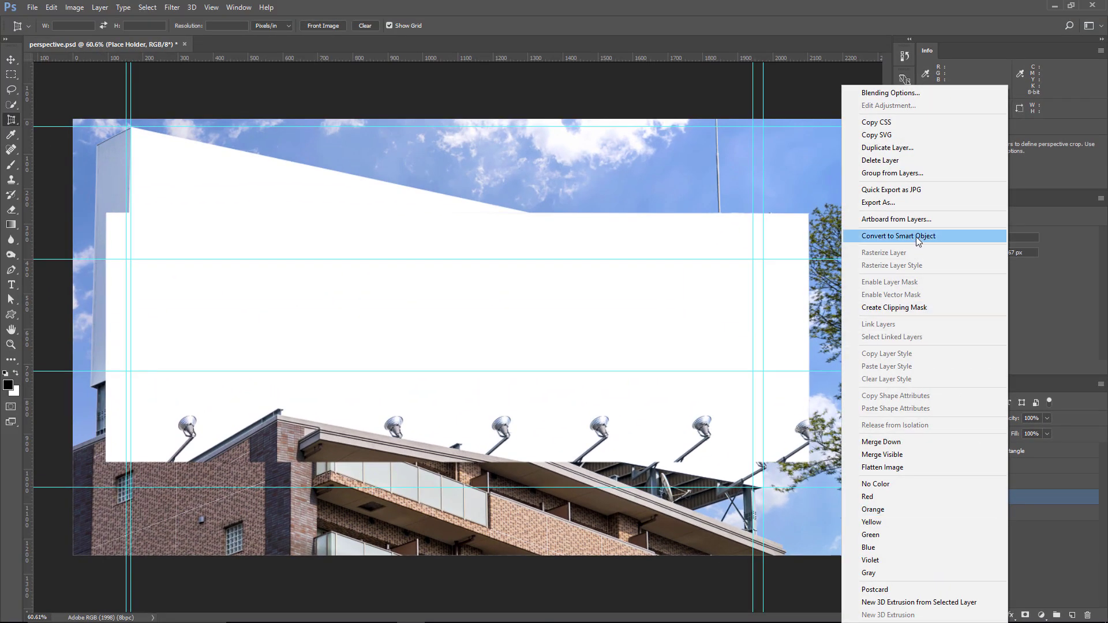
left_click(919, 240)
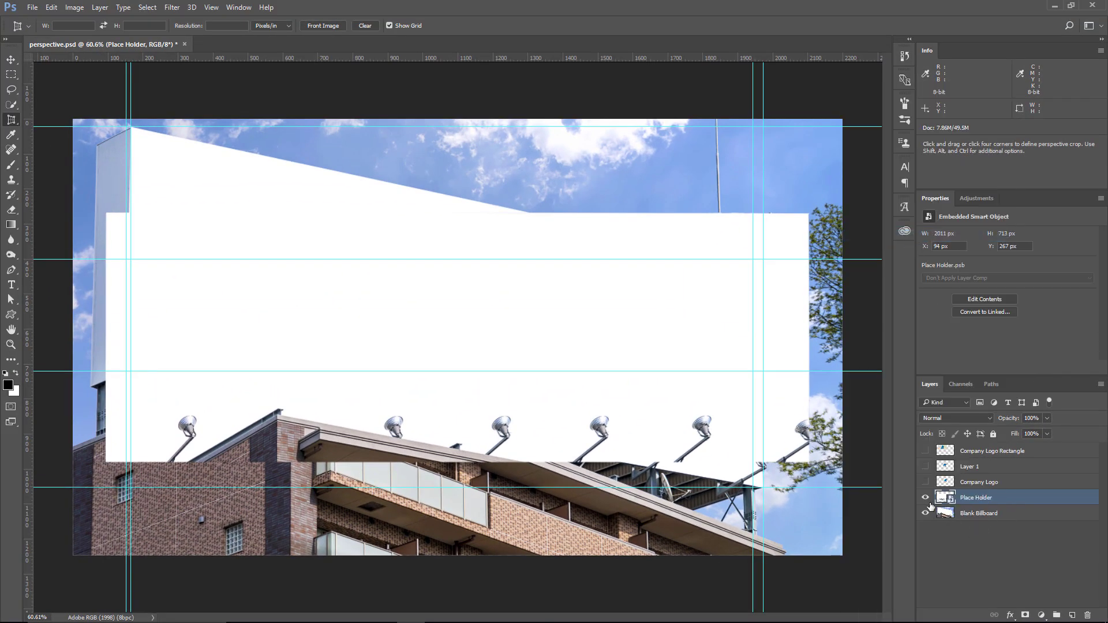
Distort the Place Holder's four corners onto the slanted billboard face and commit
key("ctrl+t")
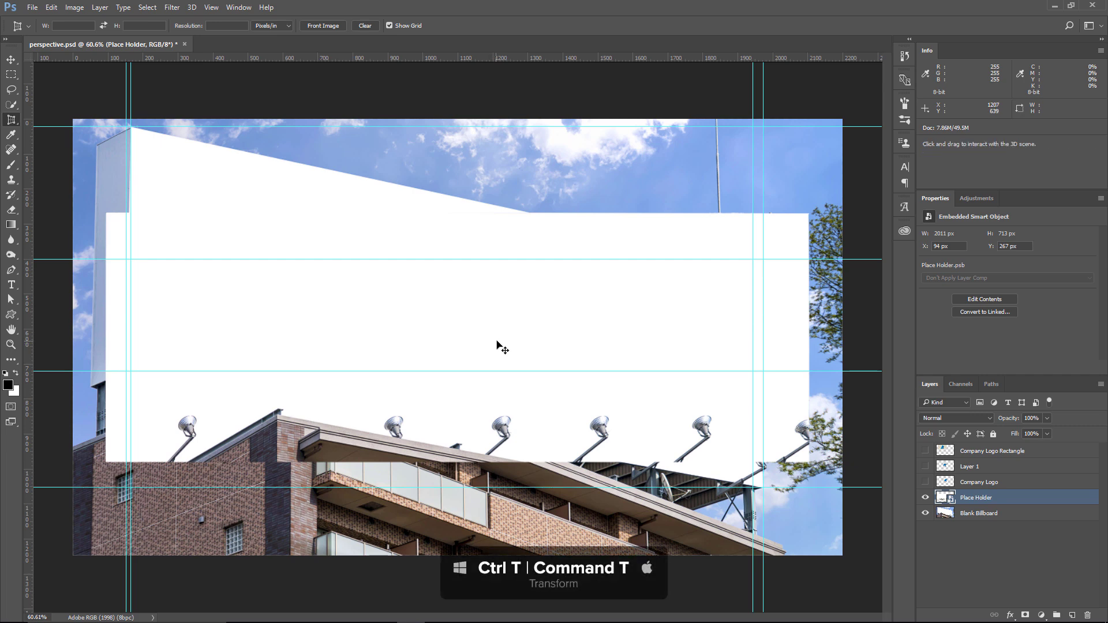
right_click(247, 289)
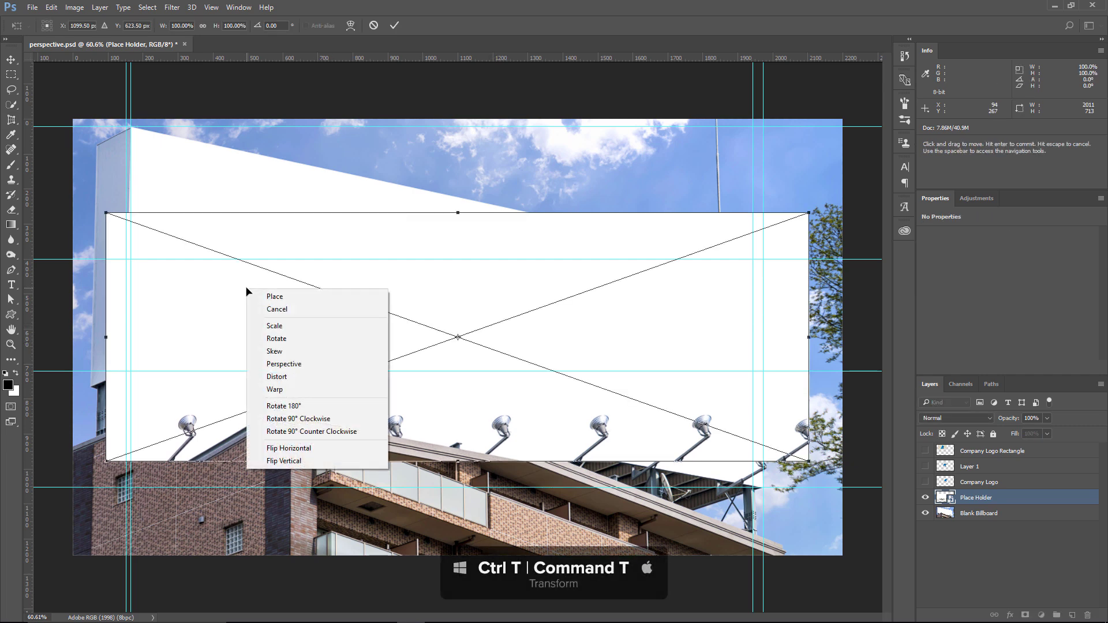
left_click(295, 377)
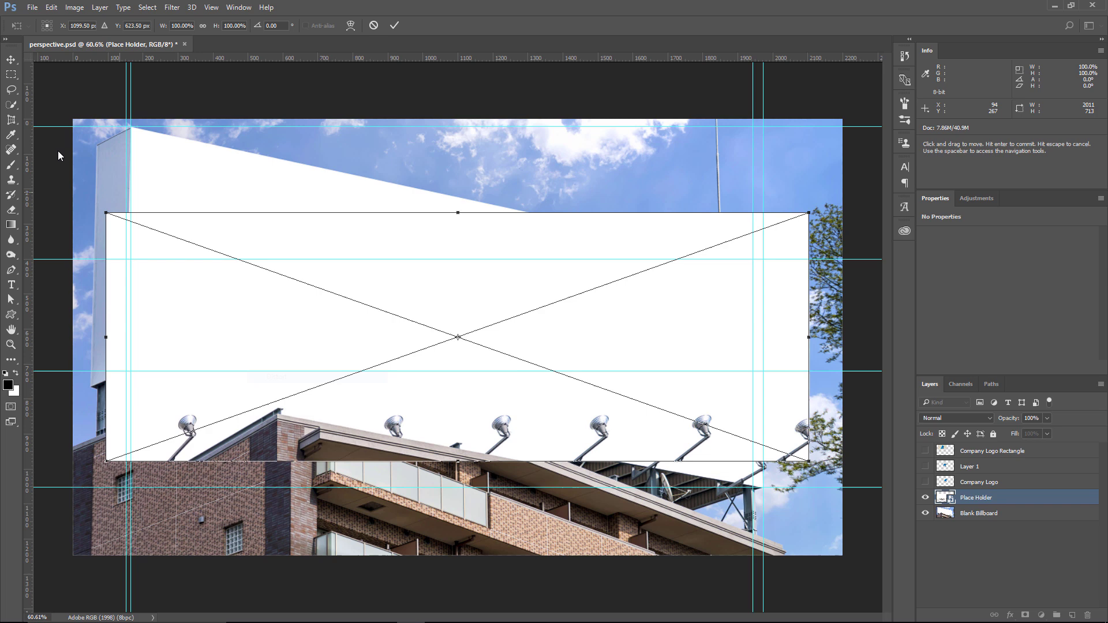
left_click_drag(107, 215, 132, 129)
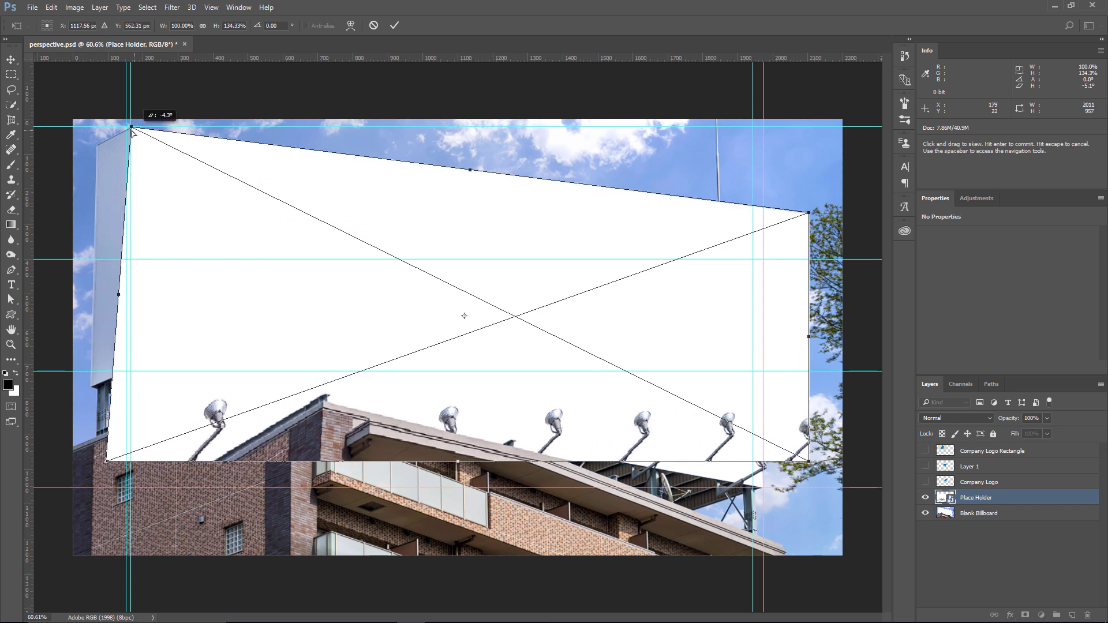
left_click_drag(108, 460, 128, 374)
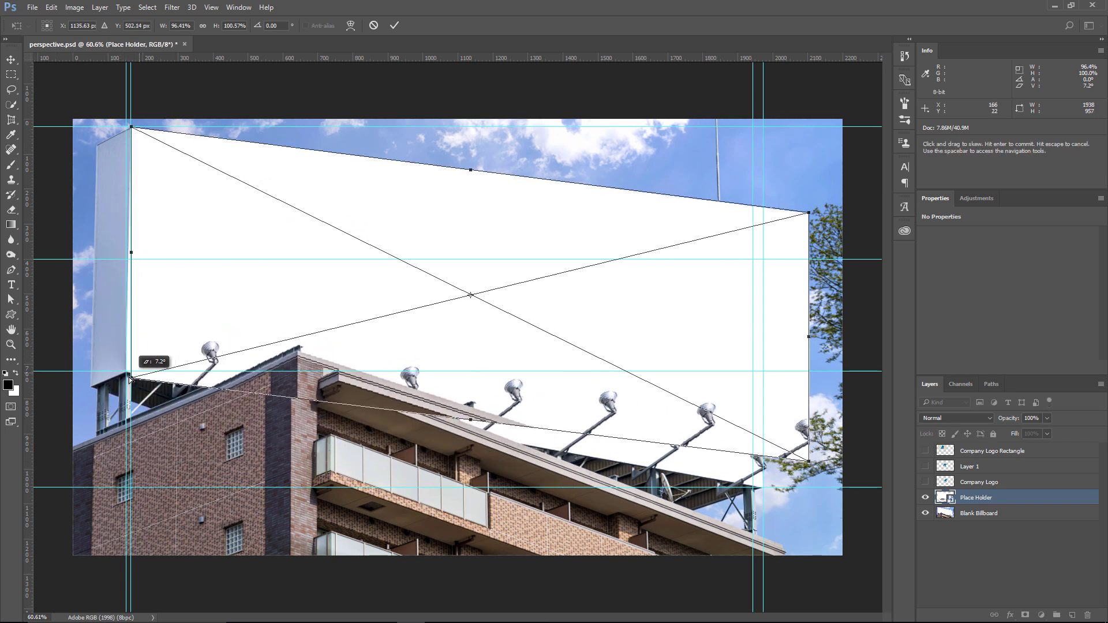
left_click_drag(811, 468, 760, 485)
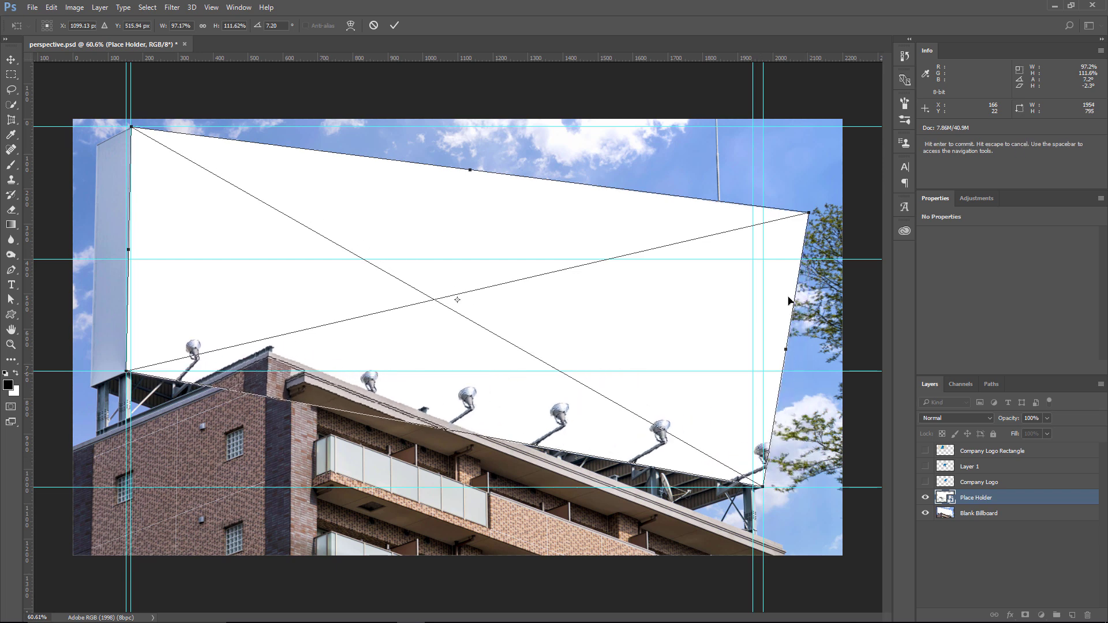
left_click_drag(810, 213, 754, 260)
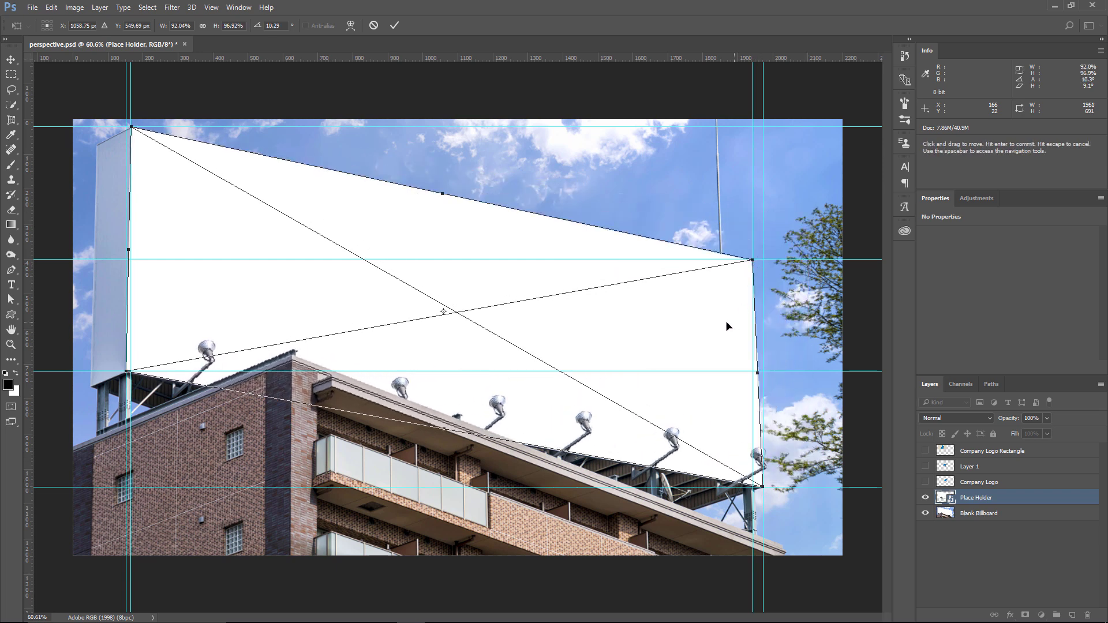
left_click(395, 26)
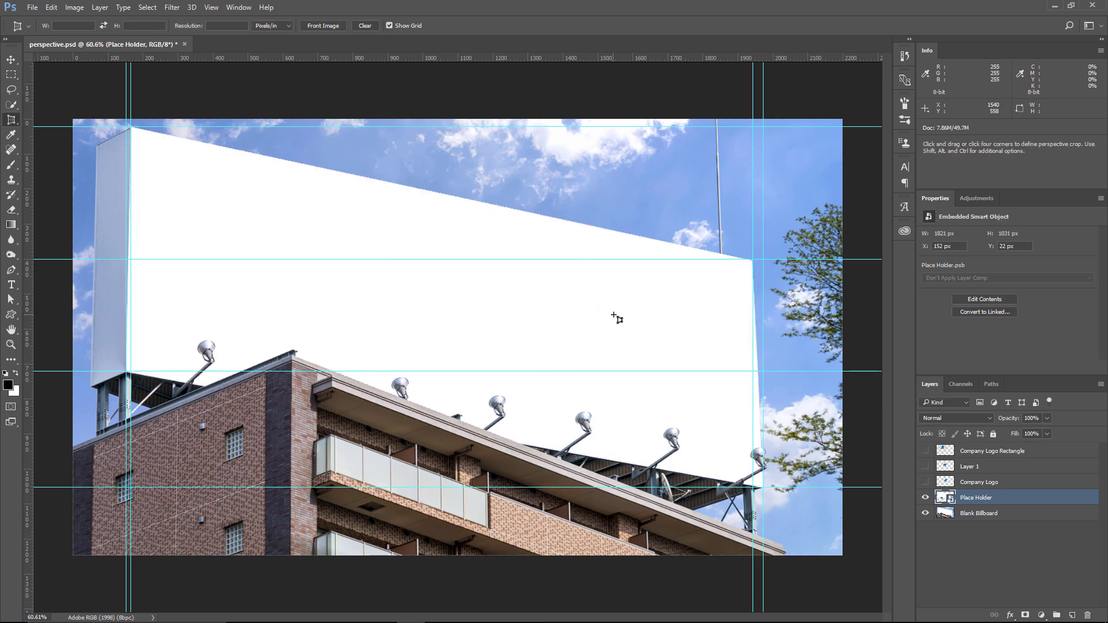
key("ctrl+h")
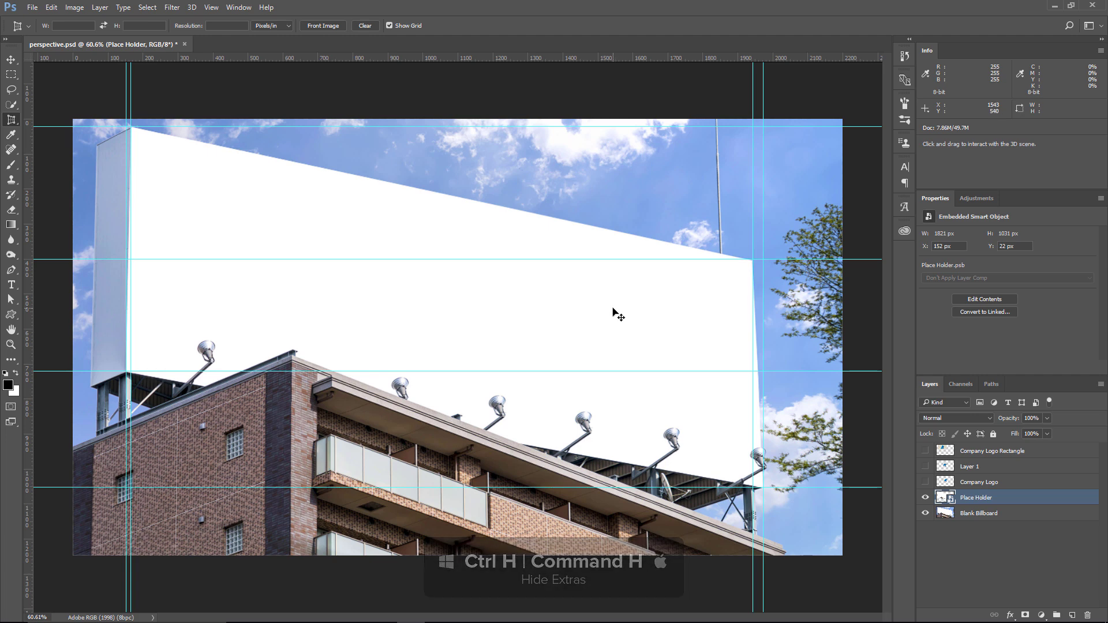
Hide the guides and open the Place Holder smart object's contents
key("ctrl+semicolon")
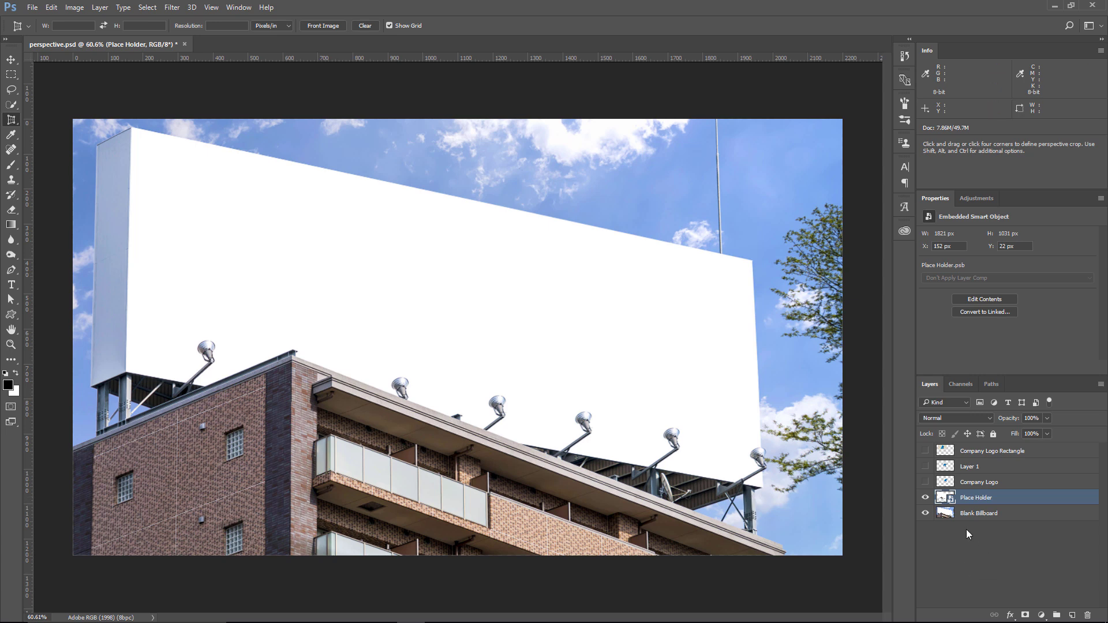
double_click(946, 498)
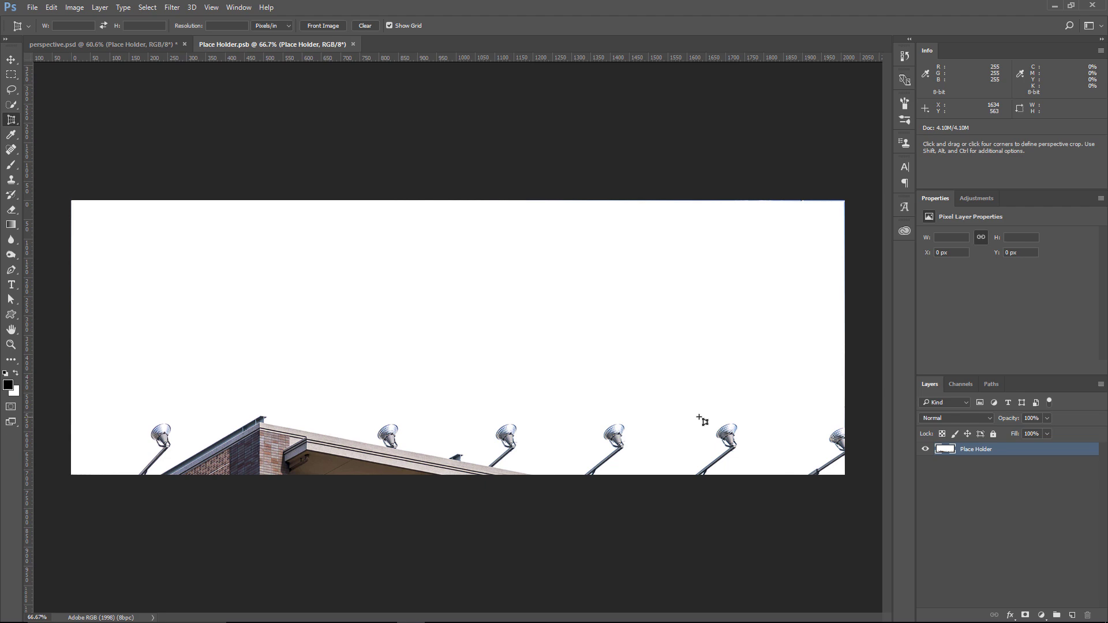
Show the Company Logo in perspective.psd and Shift-drag it centred into Place Holder.psb
left_click(142, 44)
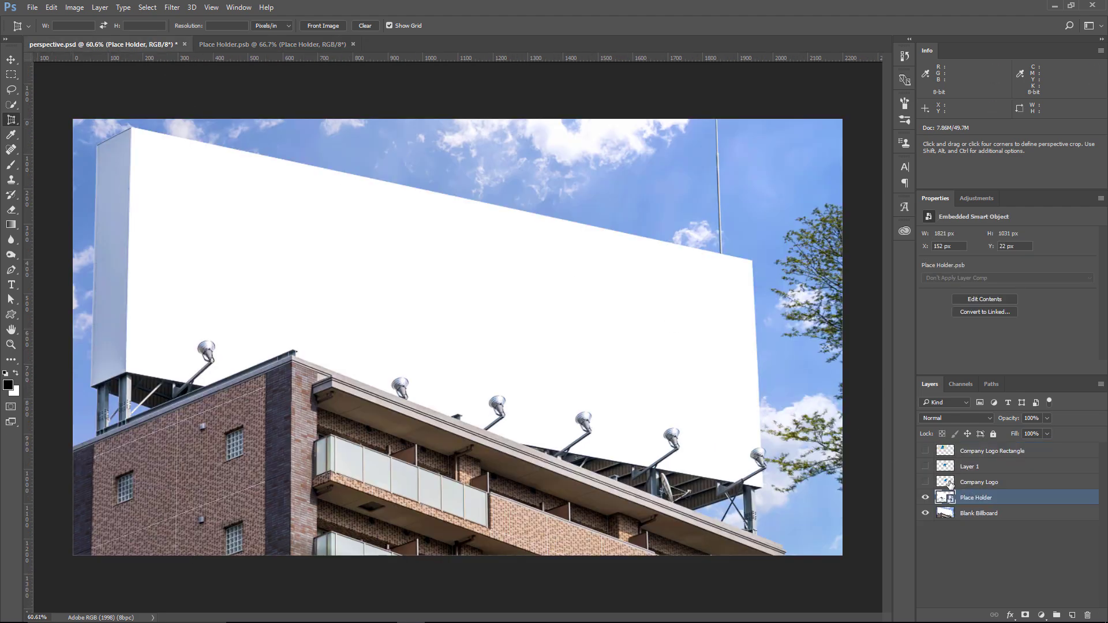
left_click(949, 483)
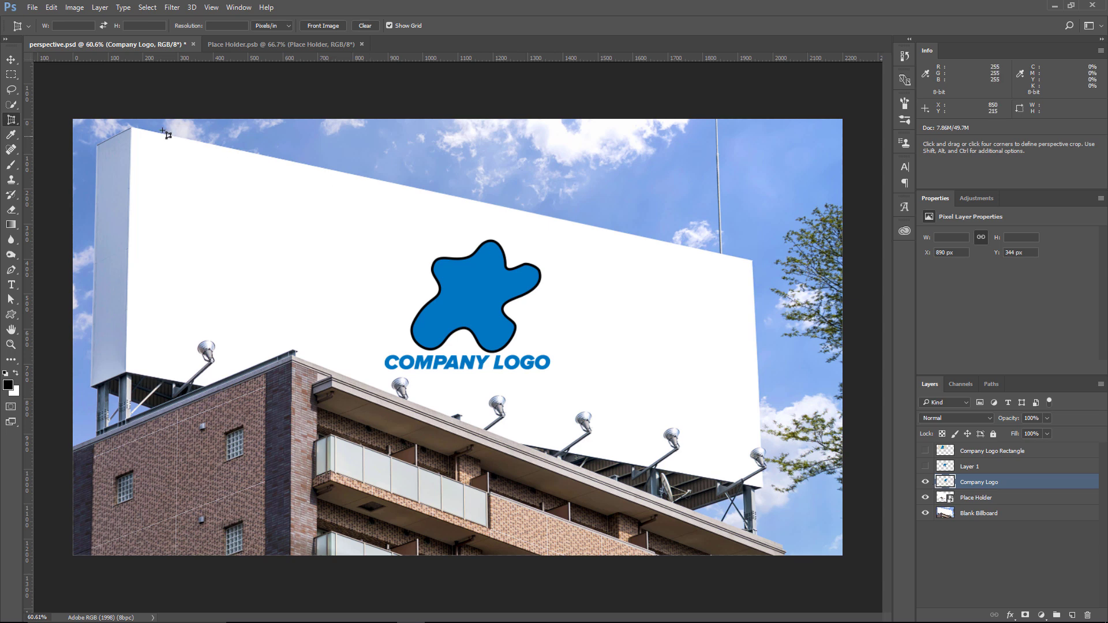
left_click(13, 60)
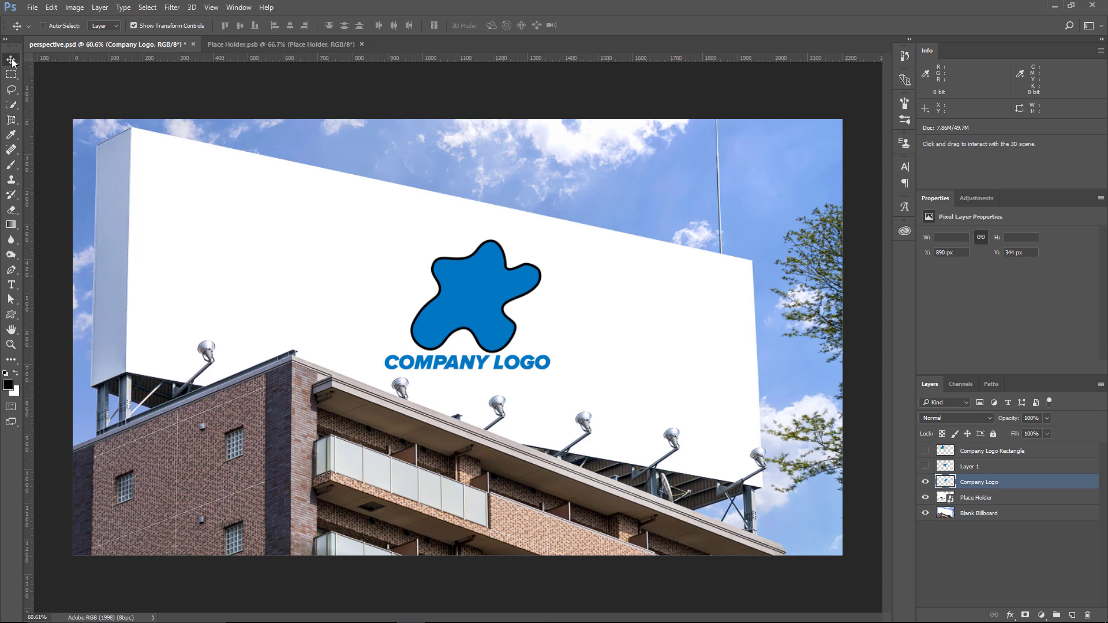
mouse_move(478, 312)
left_mouse_down()
mouse_move(454, 235)
mouse_move(307, 43)
left_mouse_up()
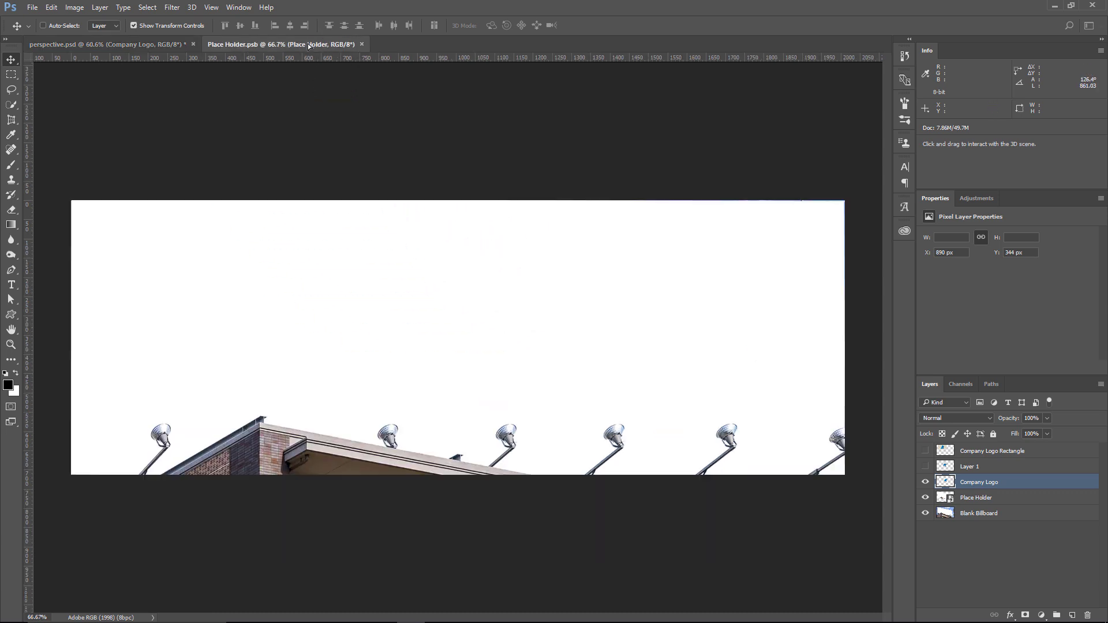
left_click_drag(307, 43, 475, 341)
key("shift")
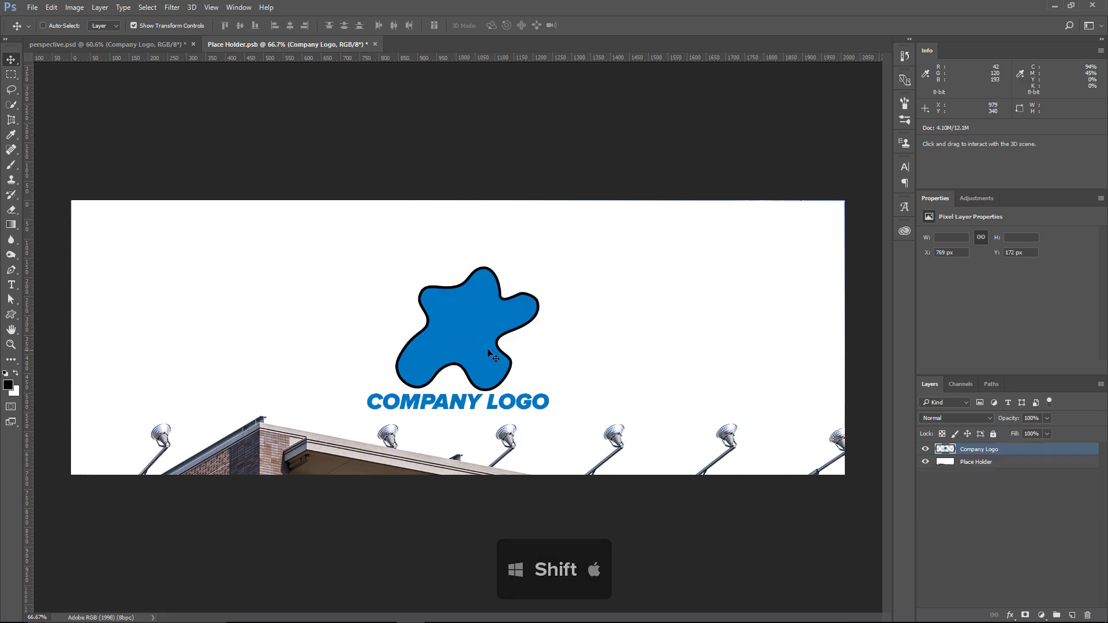
Hide the old Place Holder image, then hide the Company Logo in the composite
left_click(926, 462)
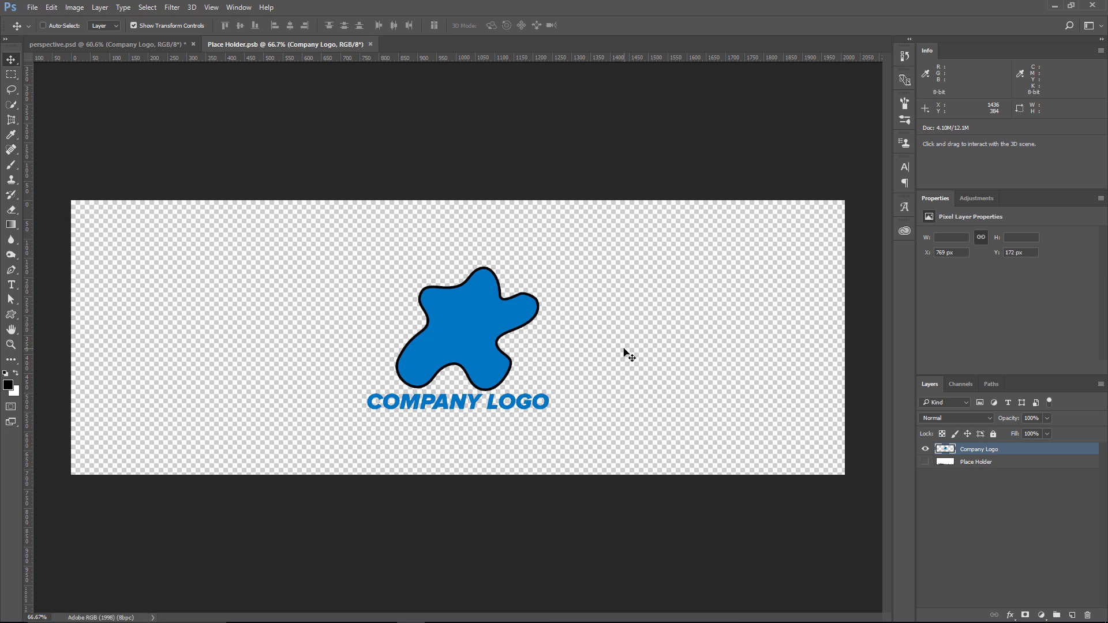
left_click(104, 45)
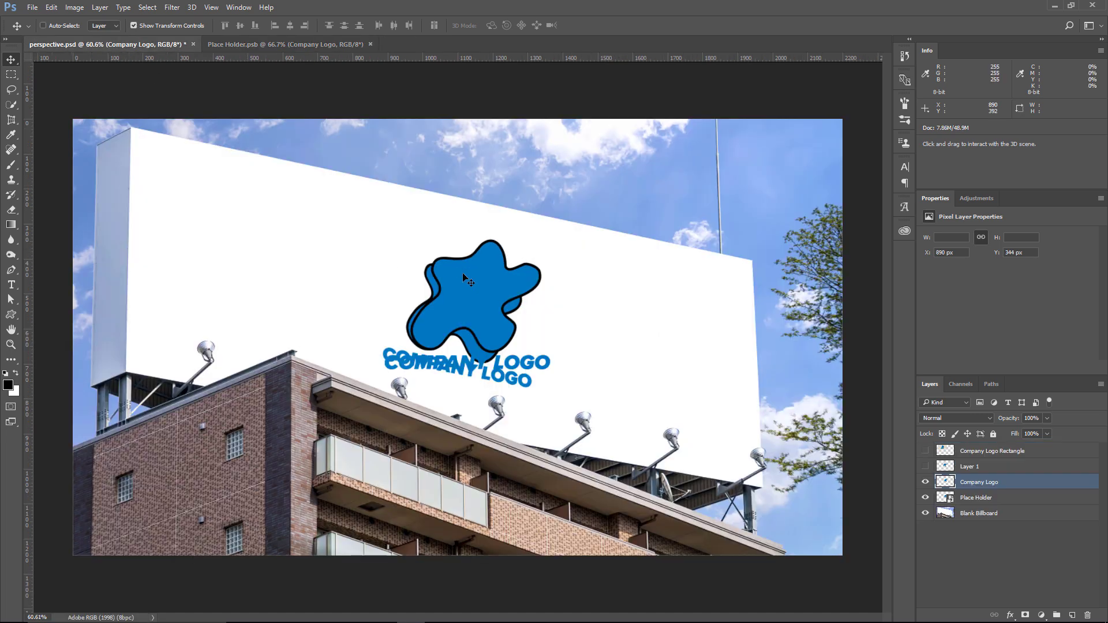
left_click(926, 482)
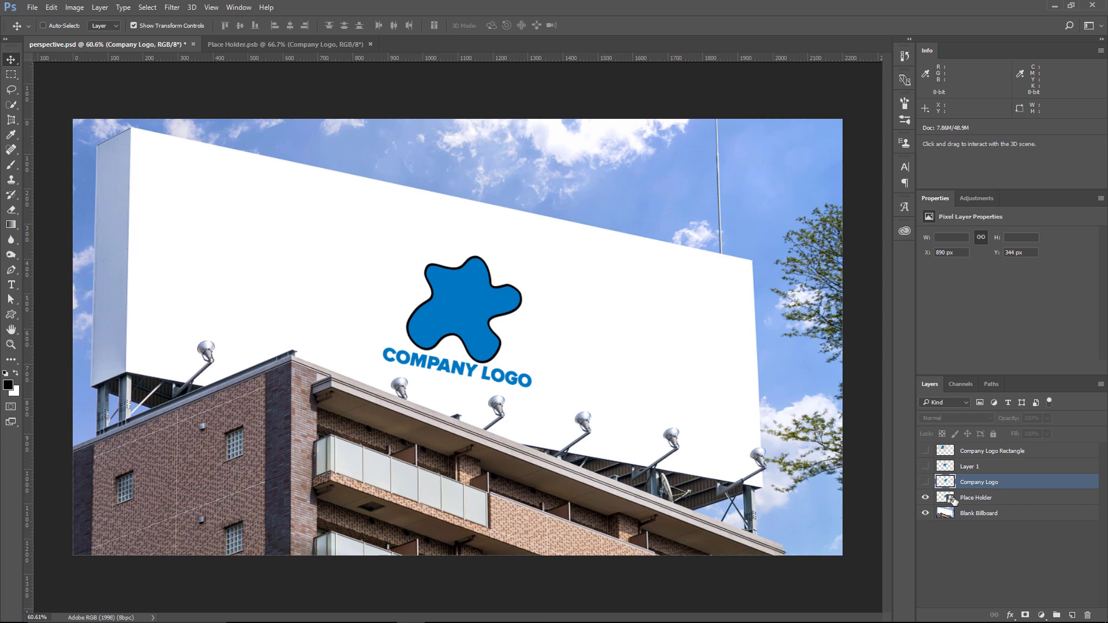
Place the Hong Kong City Sunset photo from Libraries into the Place Holder contents
double_click(949, 499)
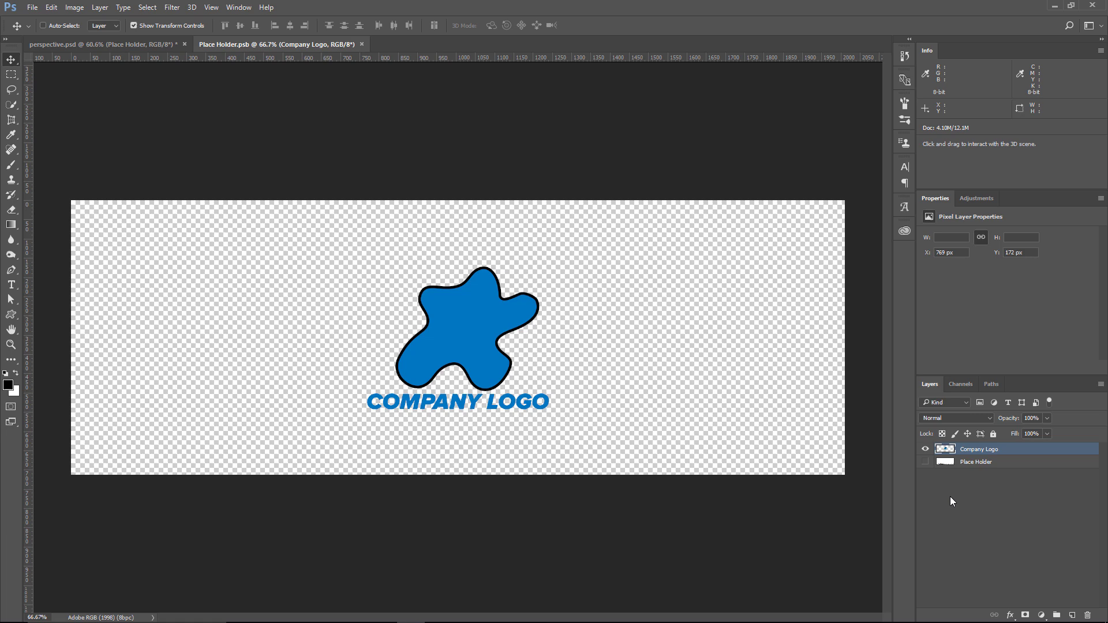
left_click(902, 233)
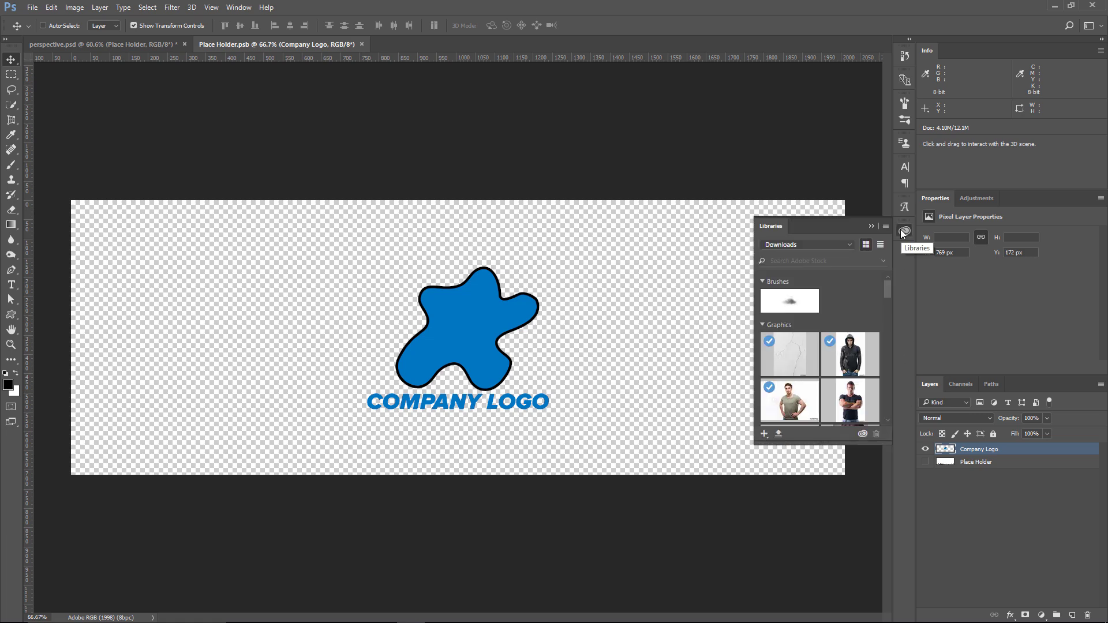
left_click_drag(886, 291, 888, 305)
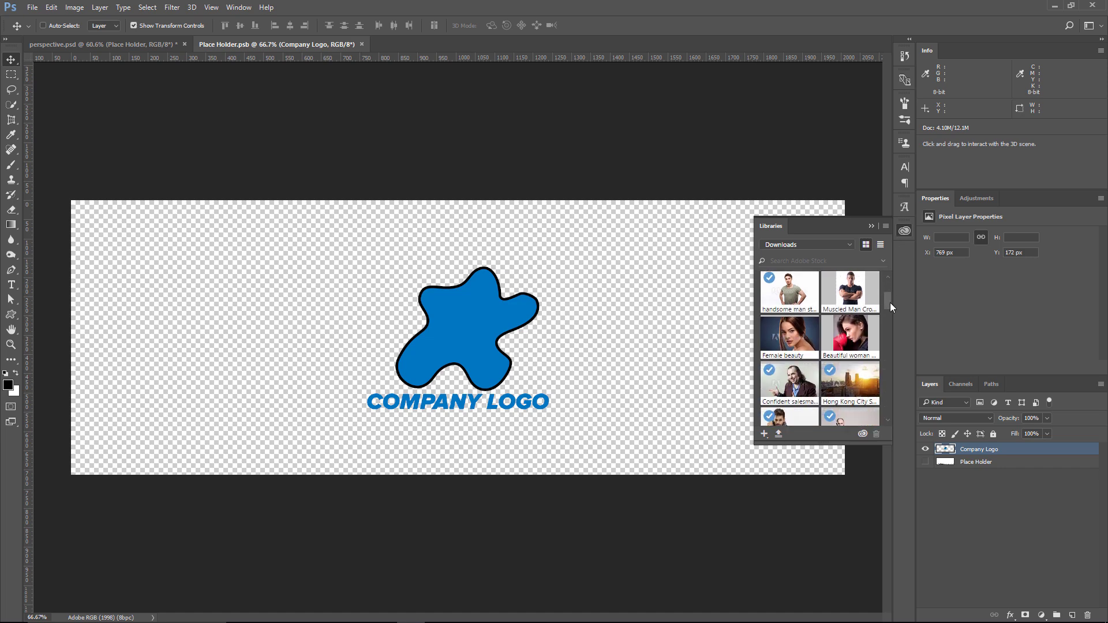
left_click_drag(860, 351, 418, 363)
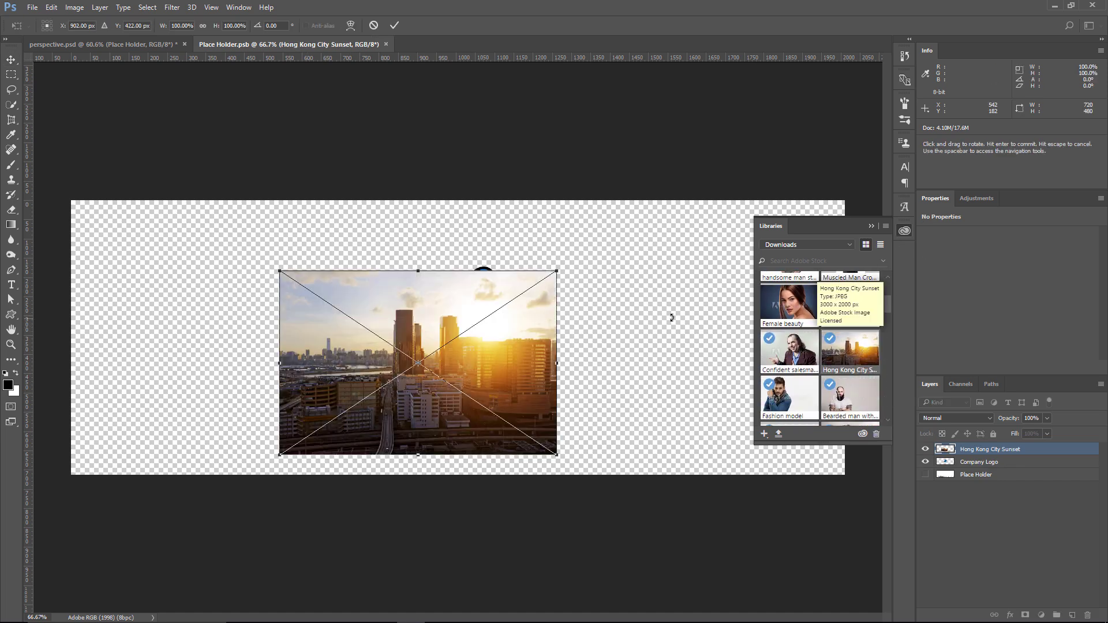
left_click(871, 227)
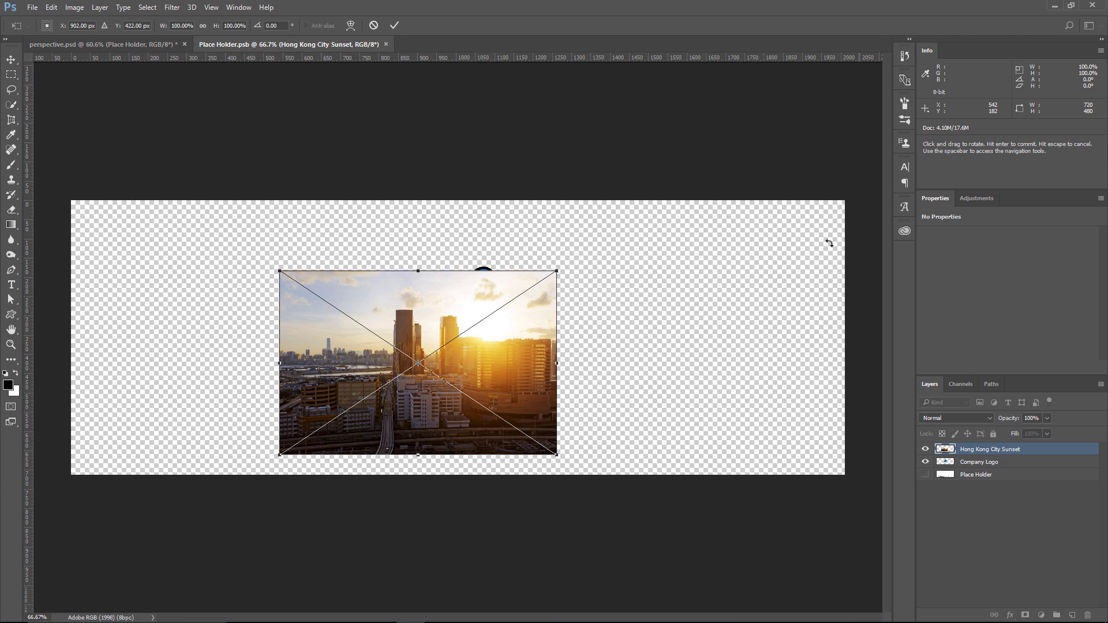
Scale the city photo up to cover the whole canvas, commit it and nudge it down
left_click_drag(557, 272, 837, 84)
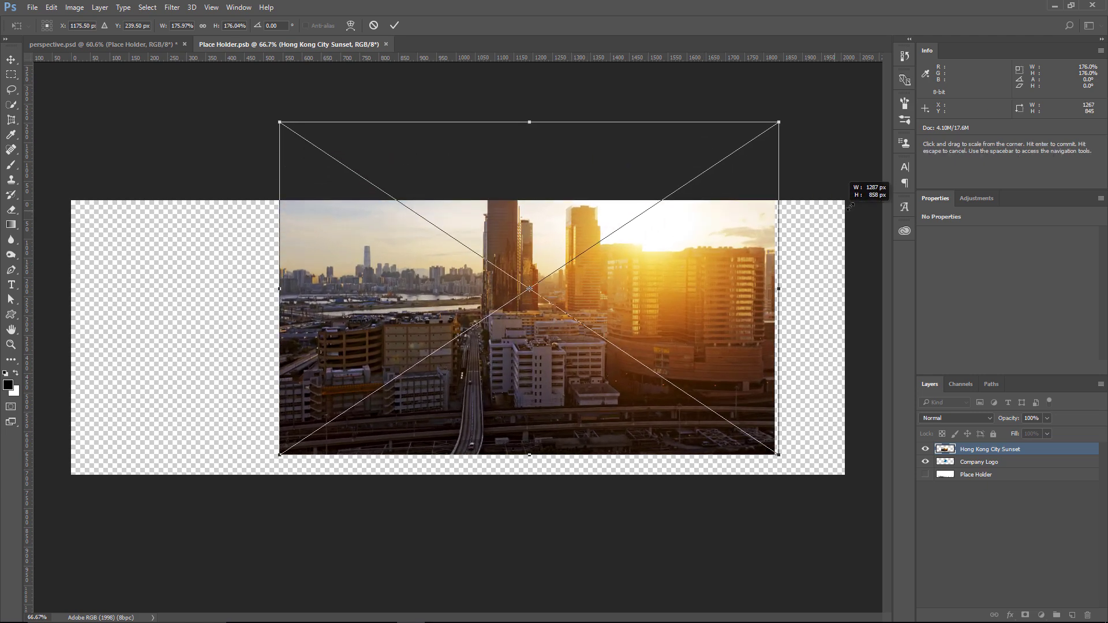
left_click_drag(279, 455, 68, 595)
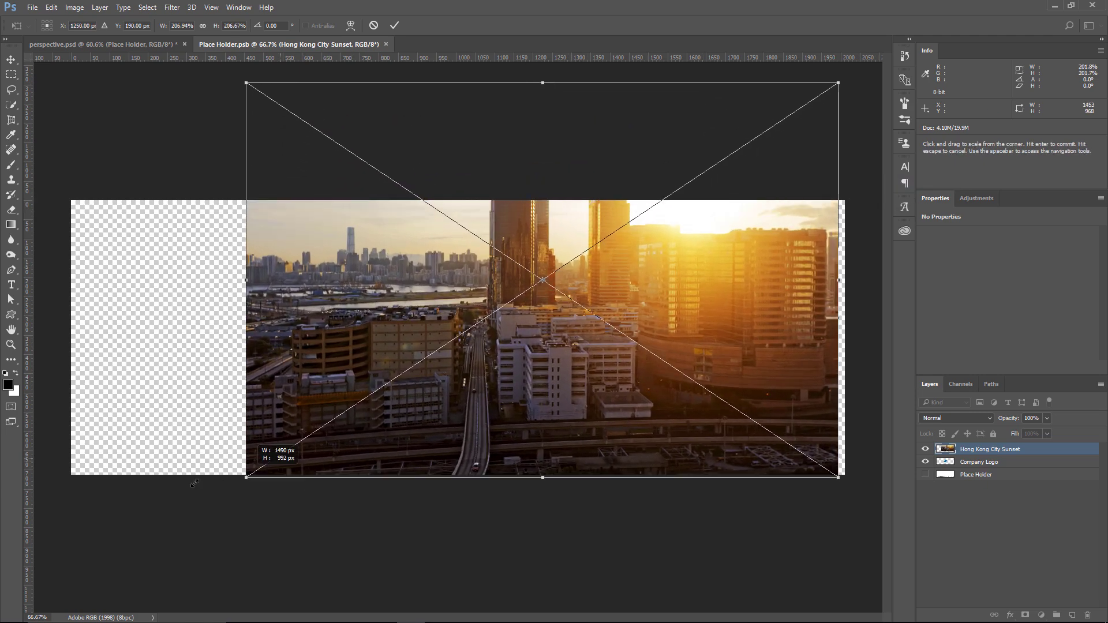
left_click_drag(838, 84, 851, 76)
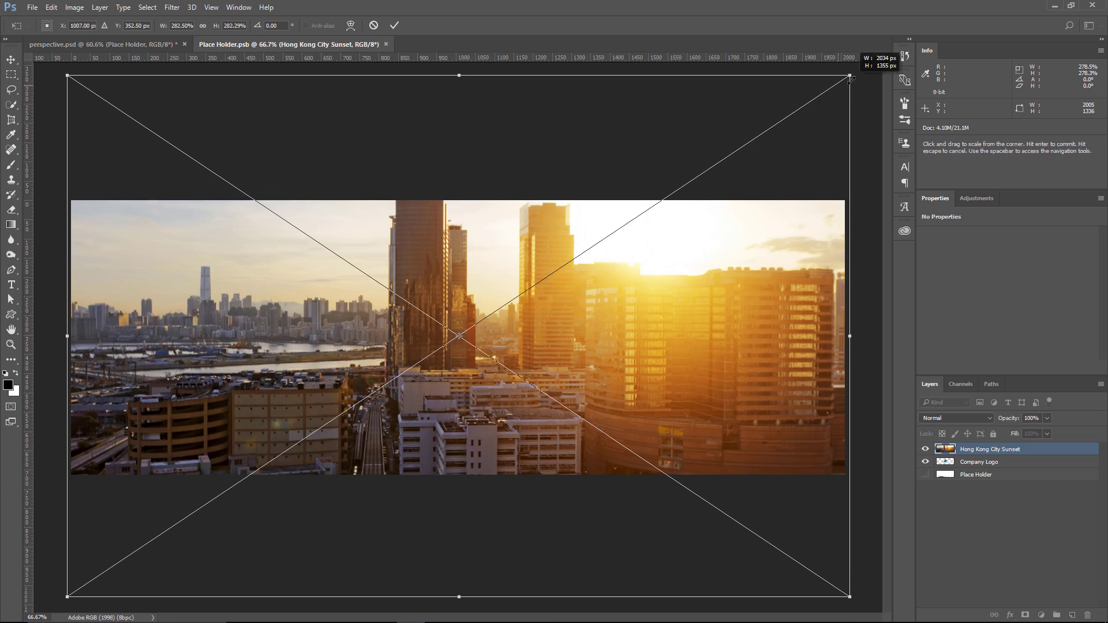
key("Return")
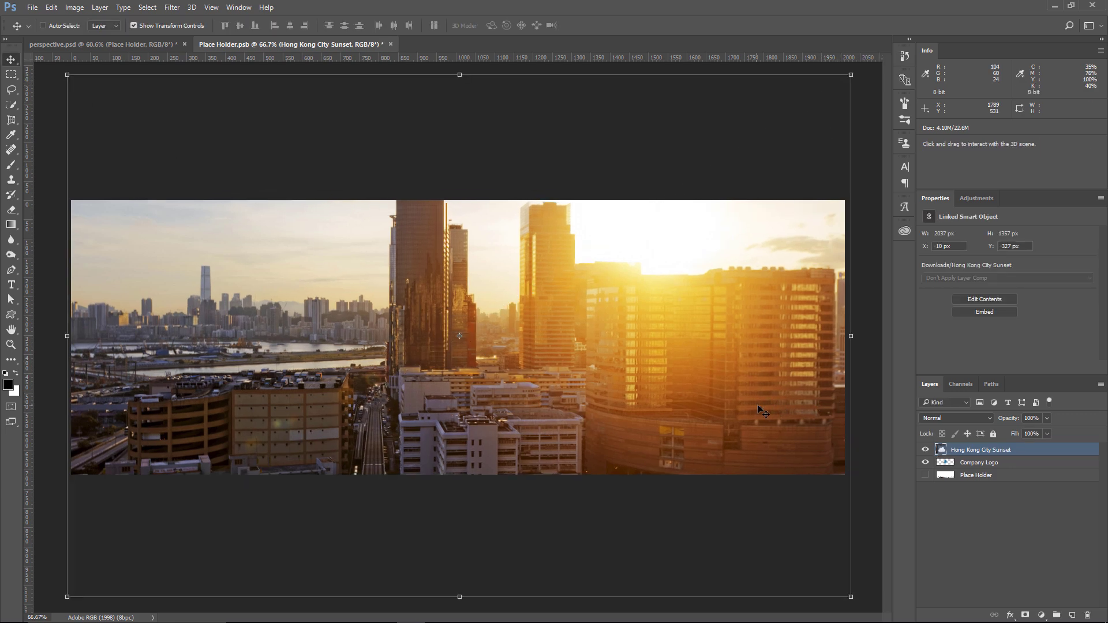
left_click_drag(735, 317, 734, 348)
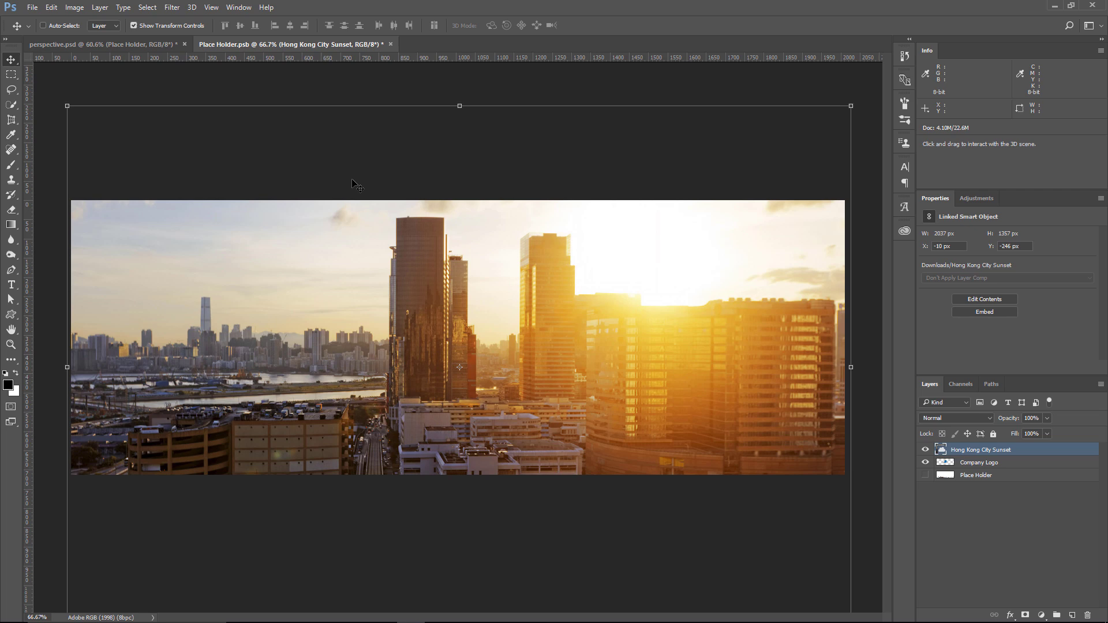
key("t")
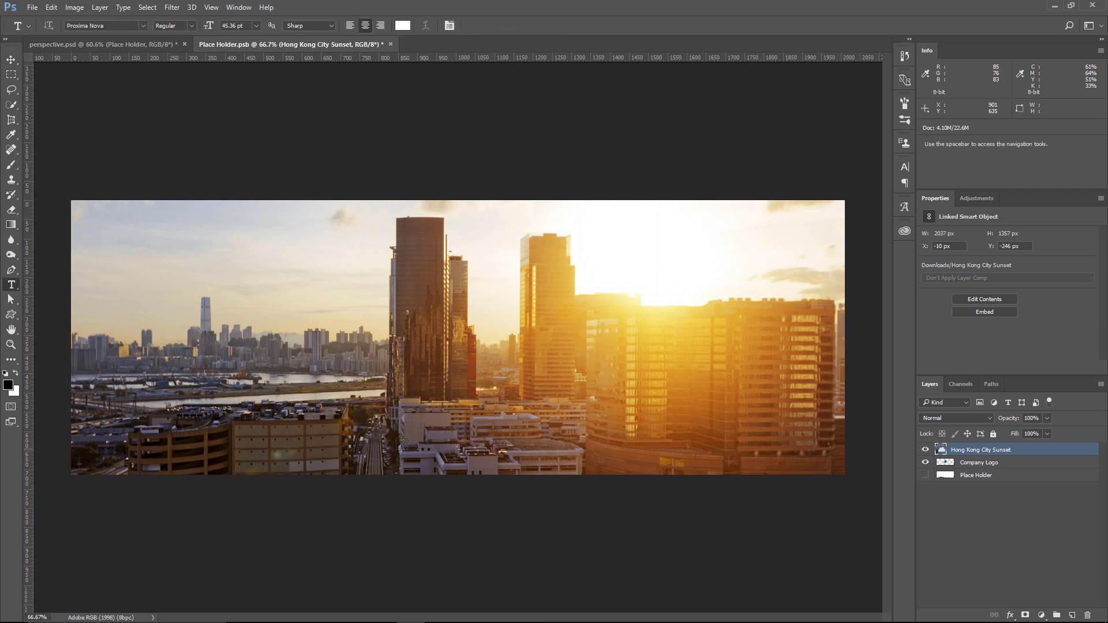
Add a white text layer reading PHOTOSHOP TRAINING CHANNEL on the photo
left_click(397, 443)
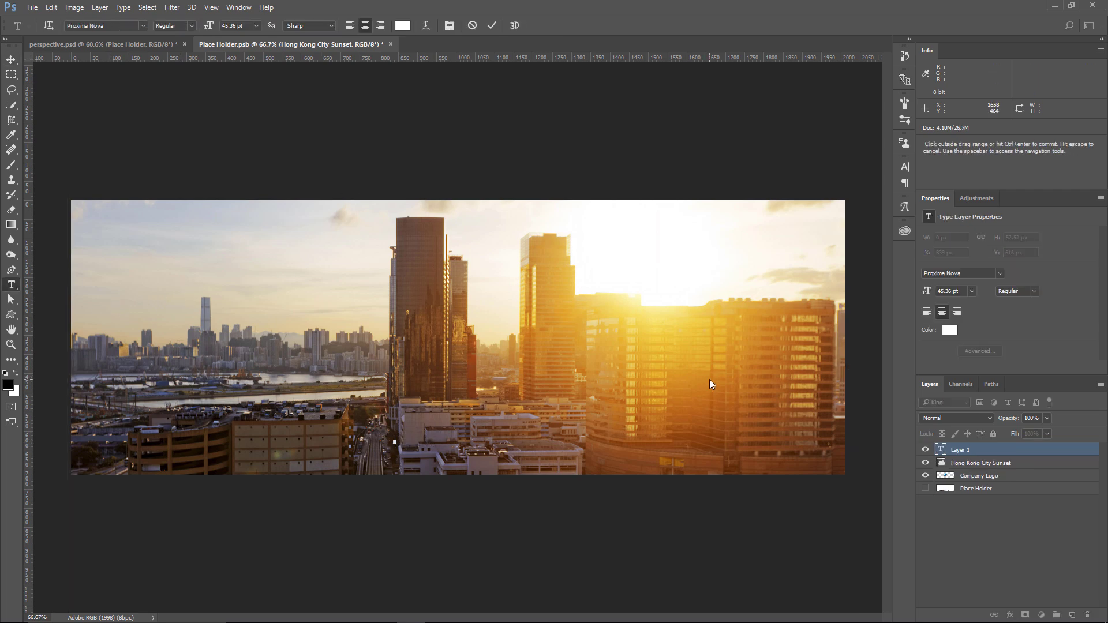
type("PHOTOSHOP T")
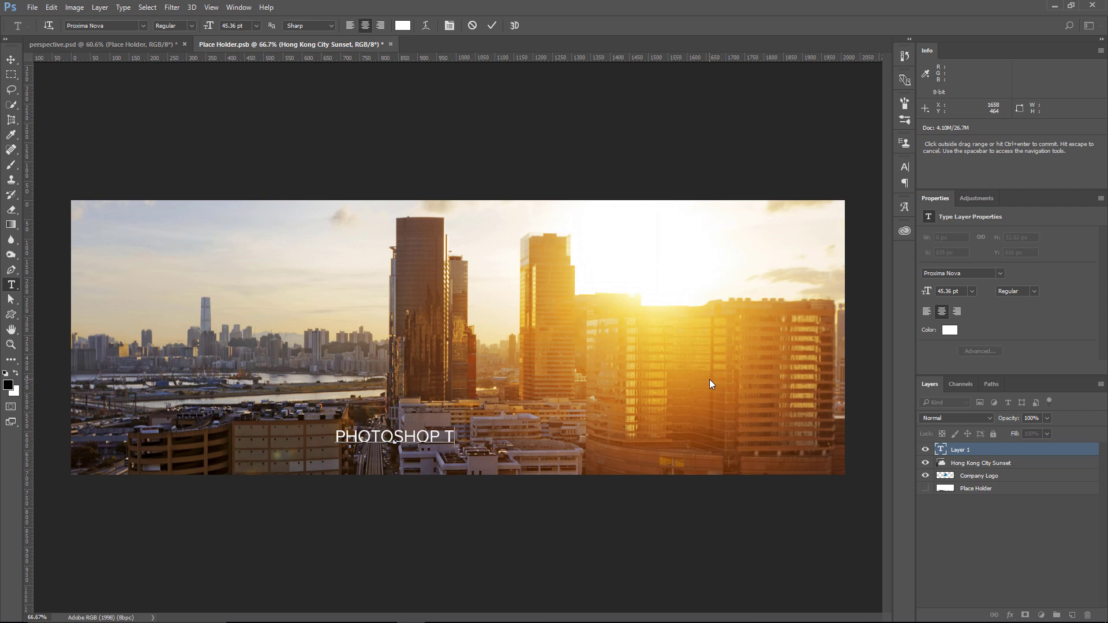
type("RAINING CHANN")
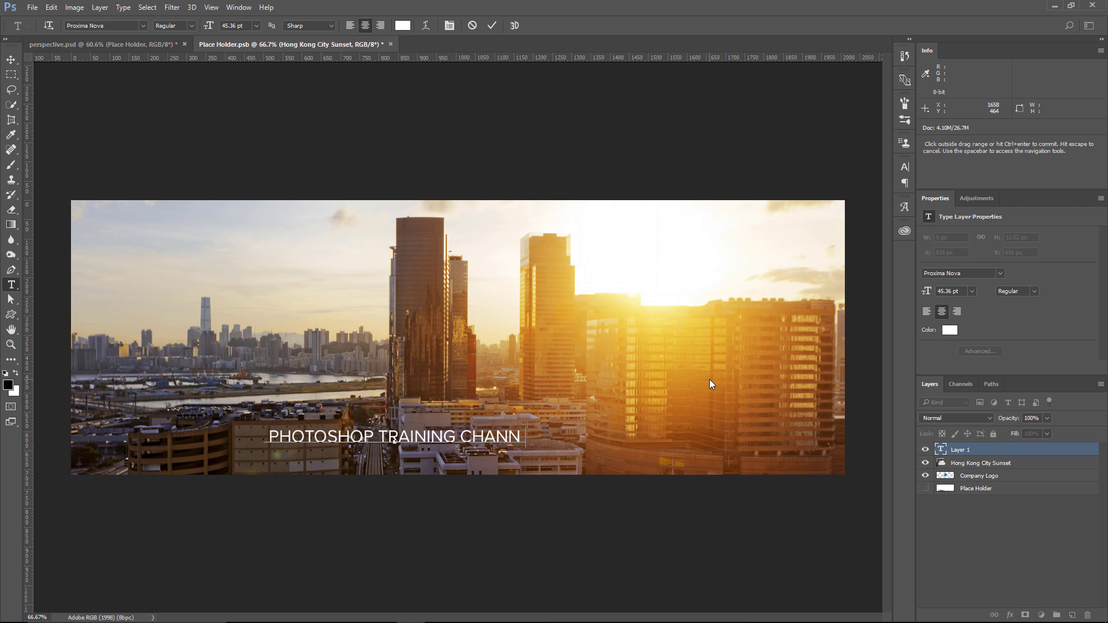
type("EL")
left_click(491, 26)
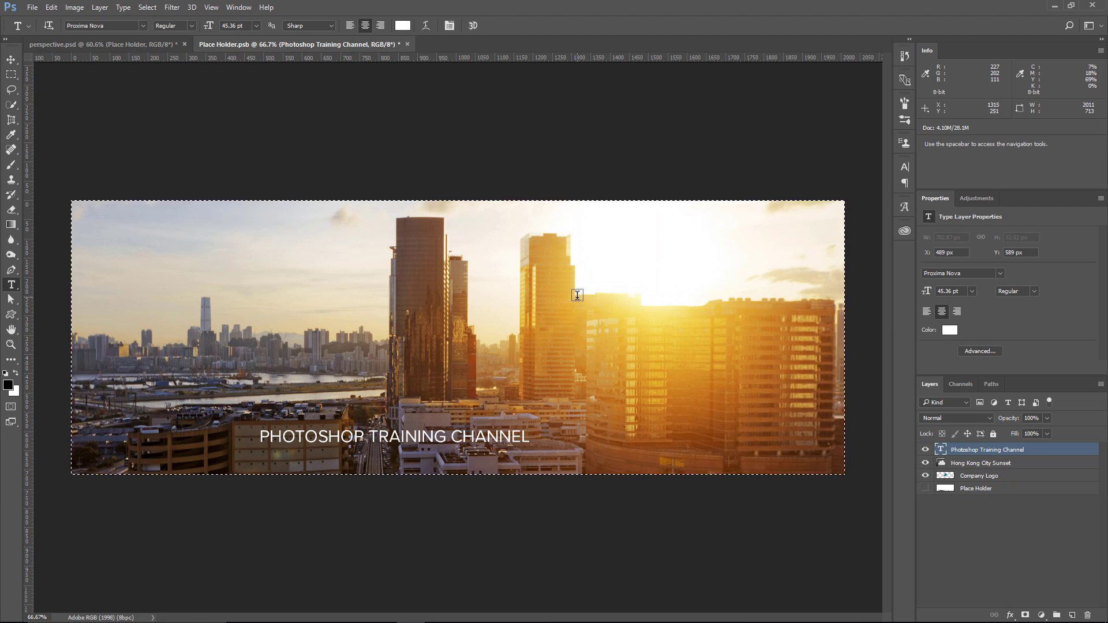
key("ctrl+a")
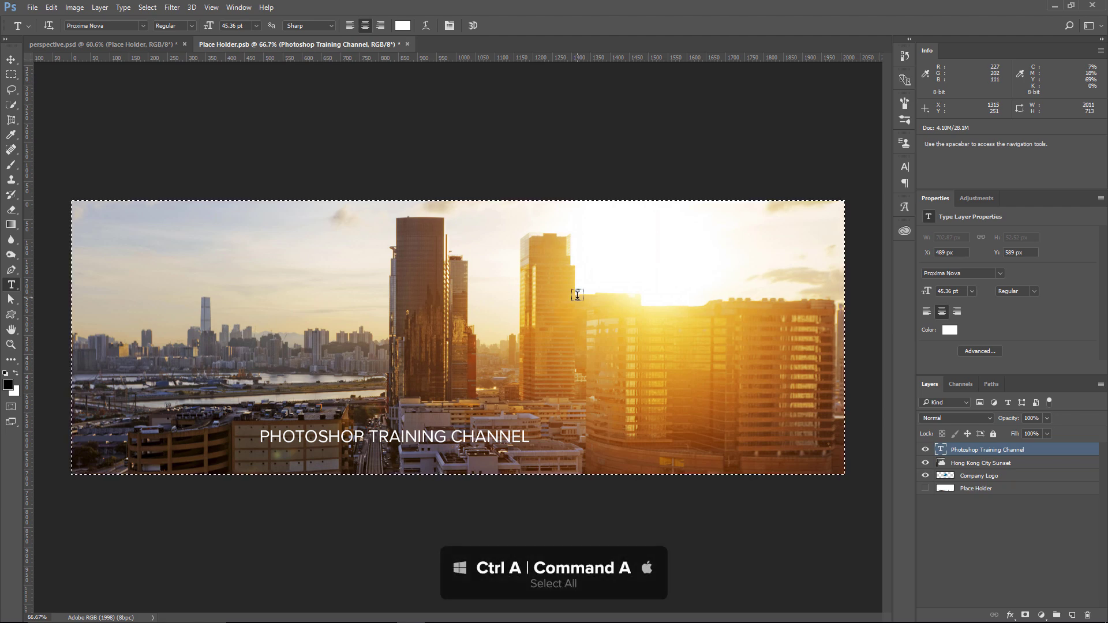
left_click(12, 60)
Centre the text on the canvas, move it near the bottom and save the placeholder
left_click(240, 25)
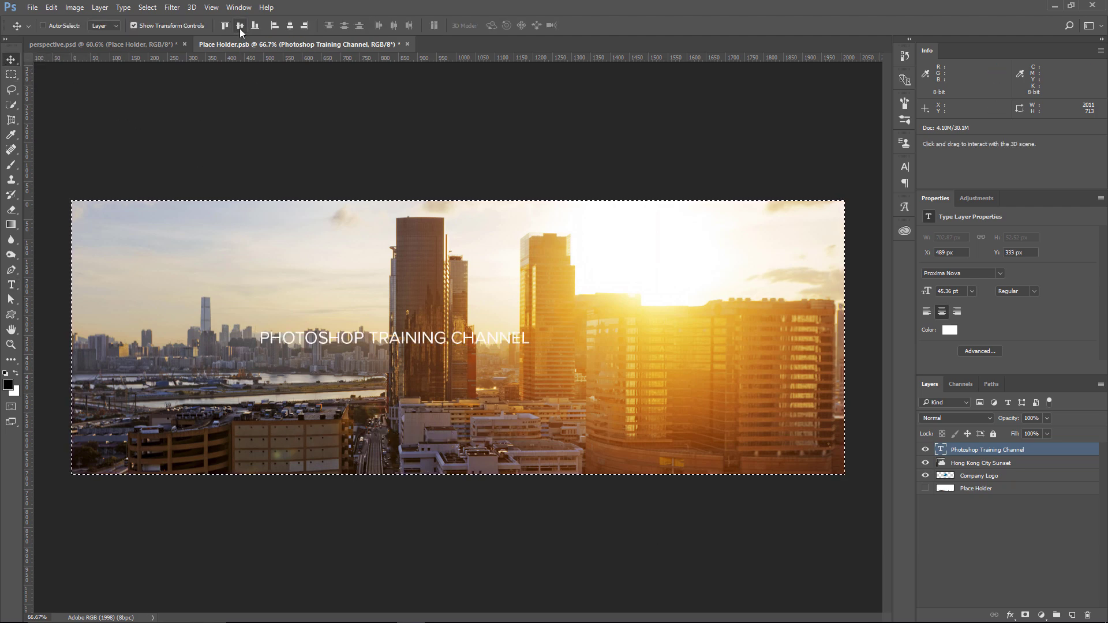
left_click(289, 27)
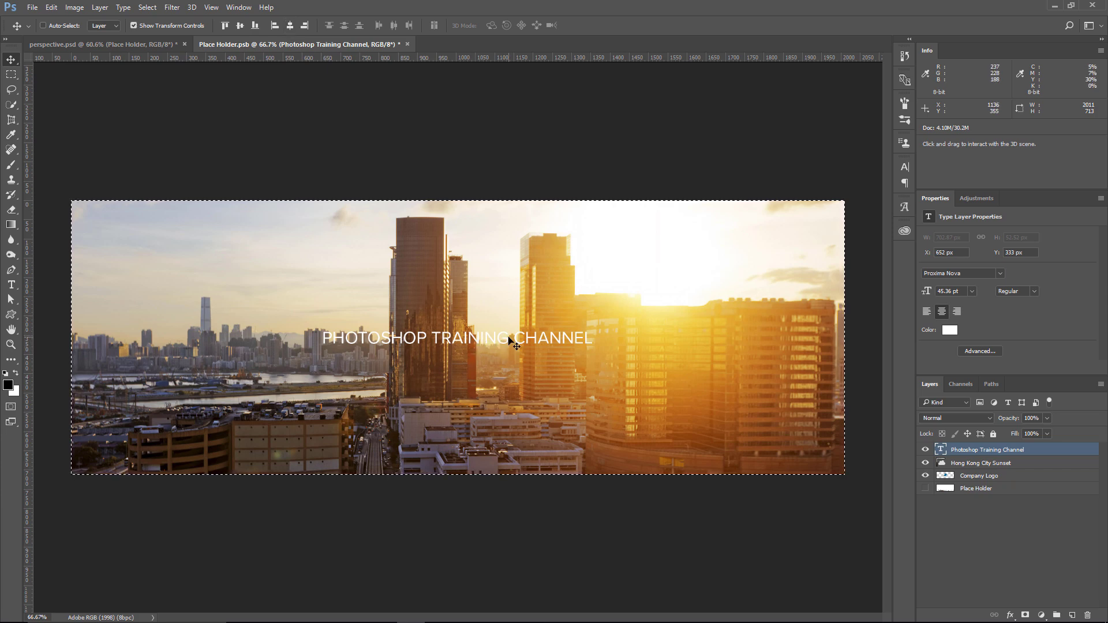
key("ctrl+d")
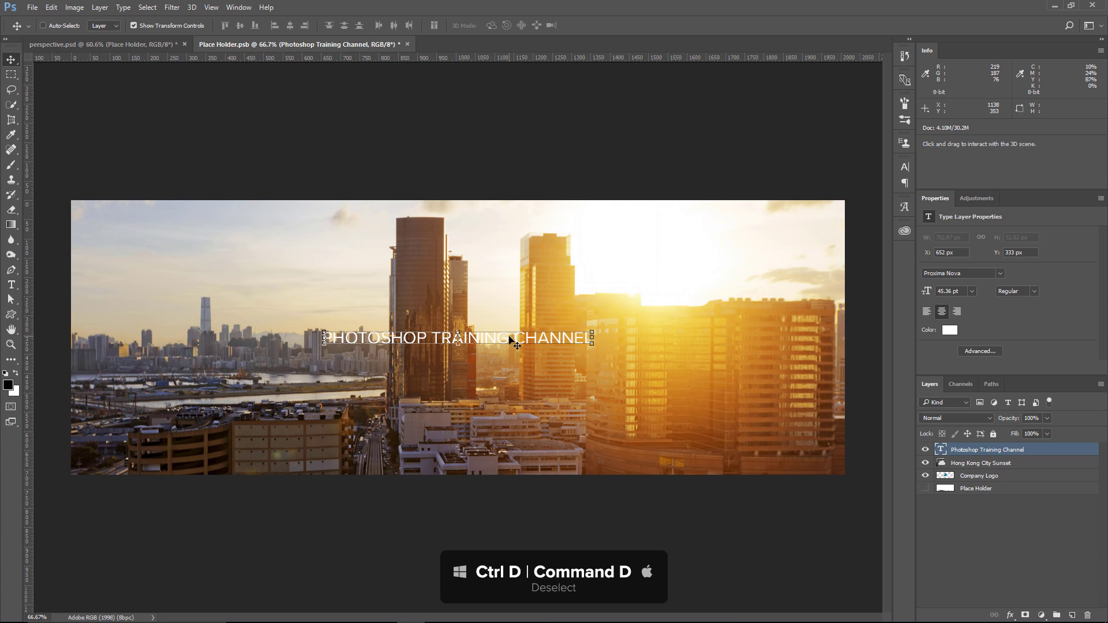
left_click_drag(517, 341, 516, 451)
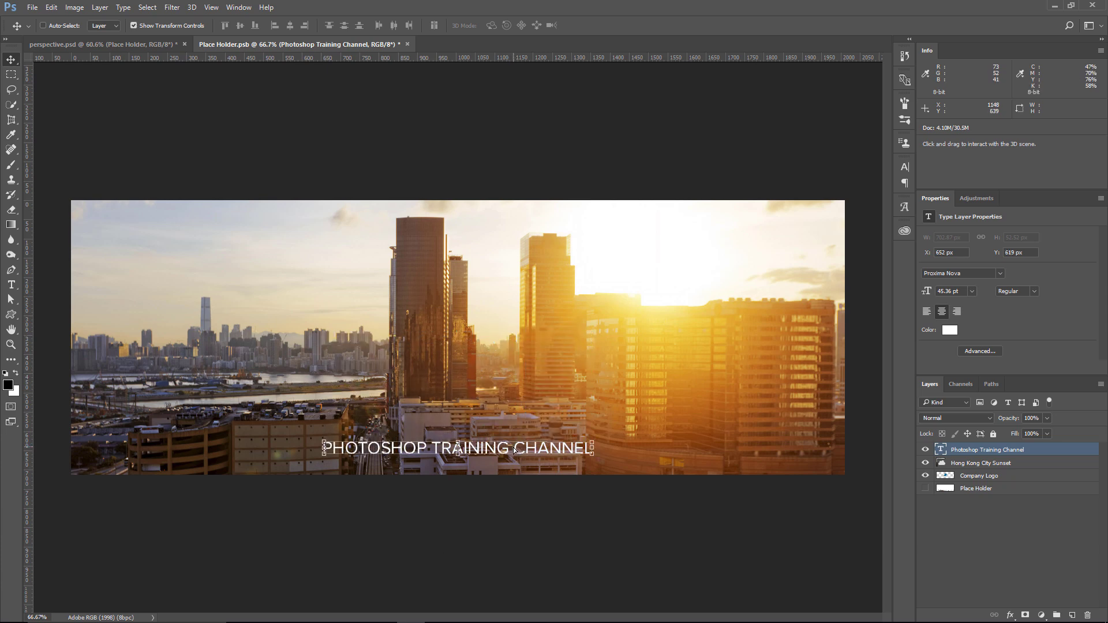
key("ctrl+s")
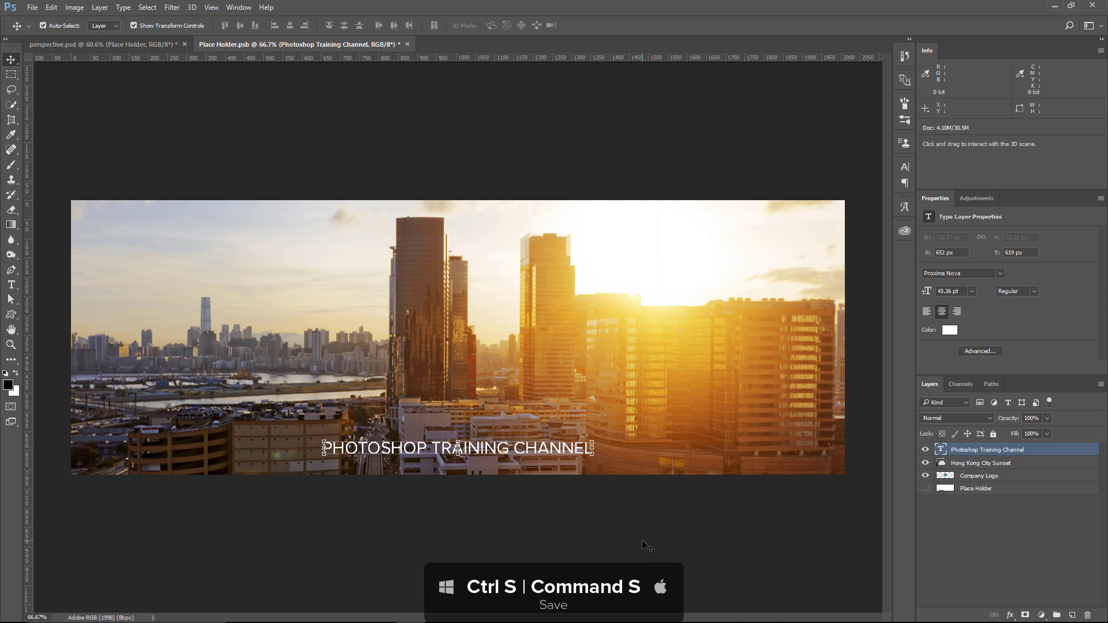
Back in the composite, hide Place Holder and choose the Polygonal Lasso tool
left_click(128, 46)
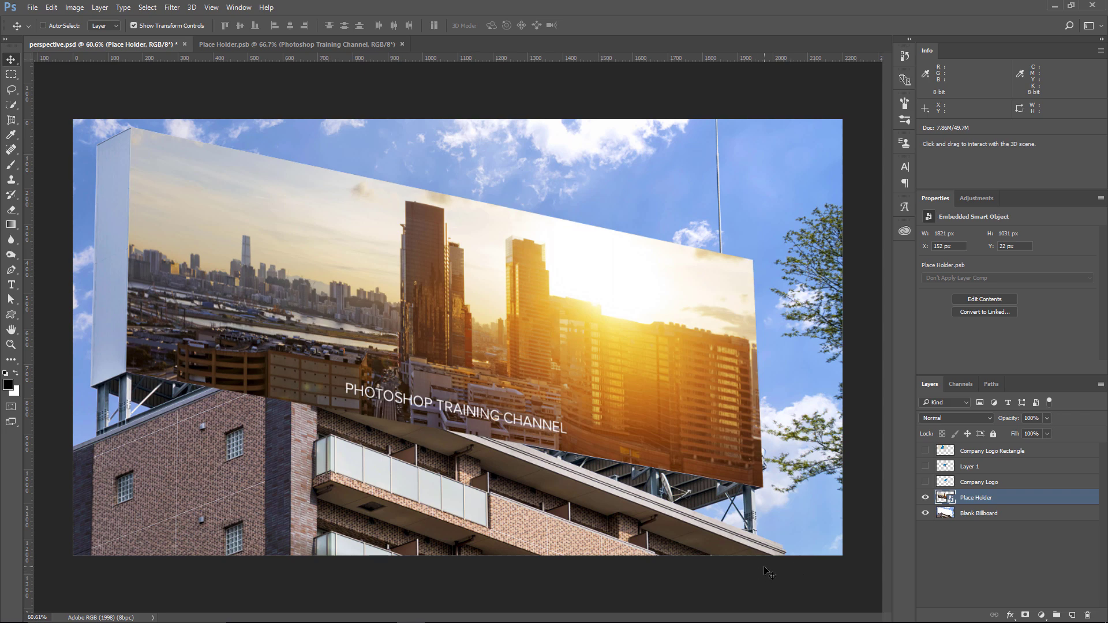
left_click(925, 498)
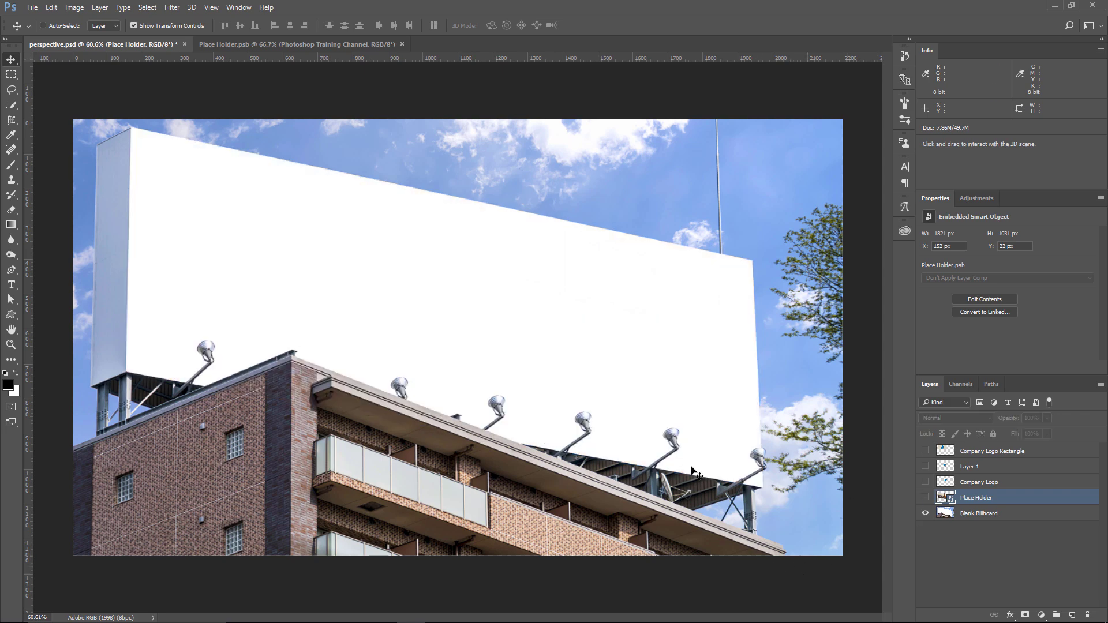
left_click(12, 76)
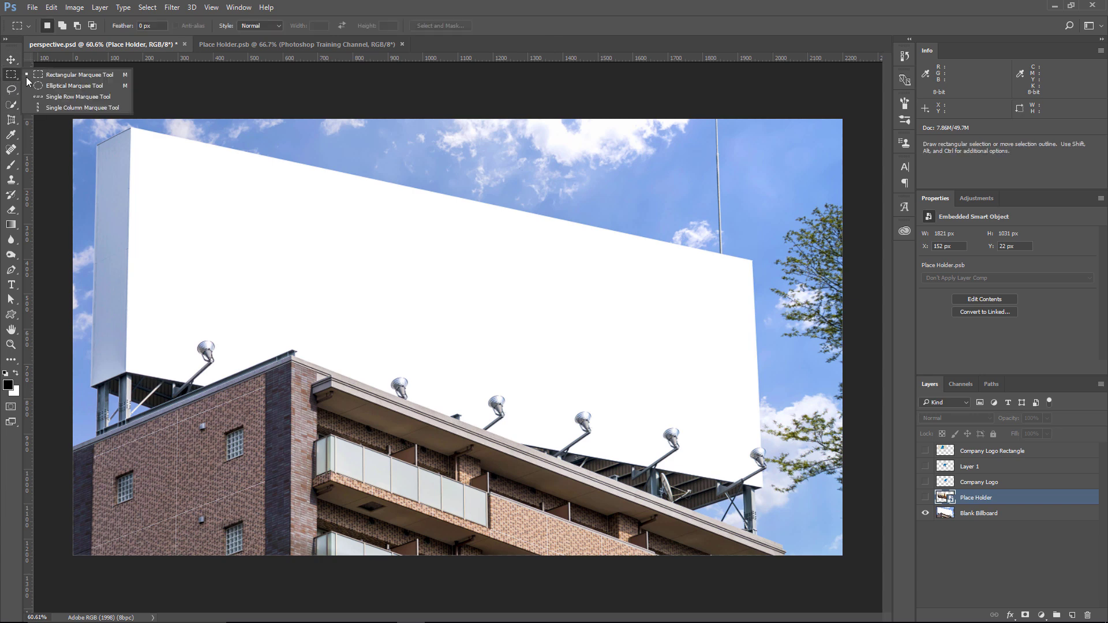
left_click(11, 97)
right_click(12, 91)
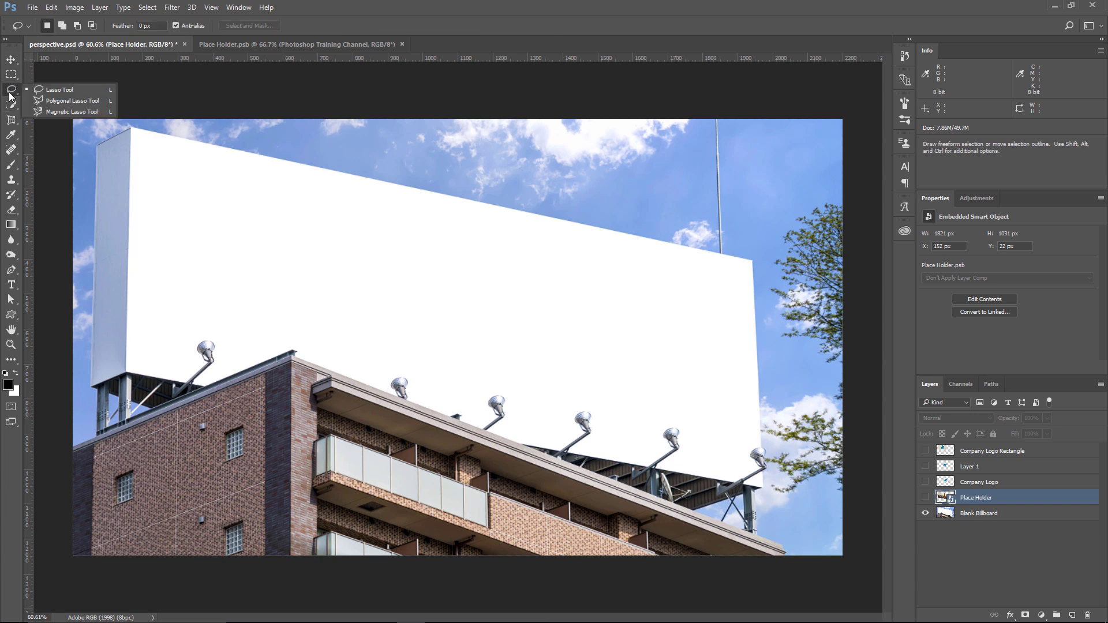
left_click(61, 101)
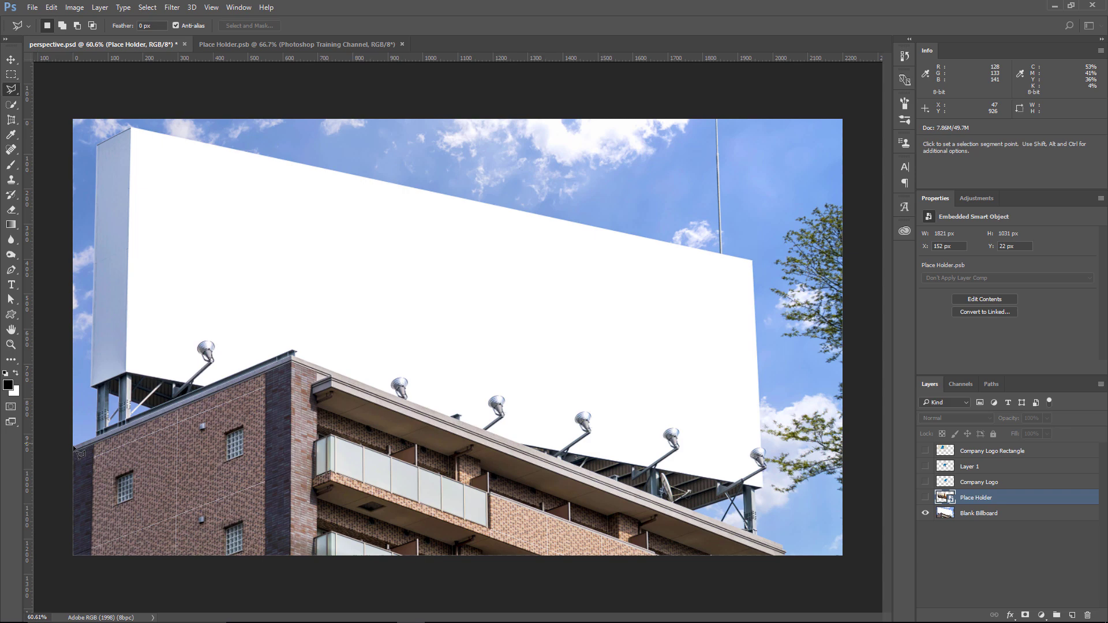
scroll(130, 429, "up", 3)
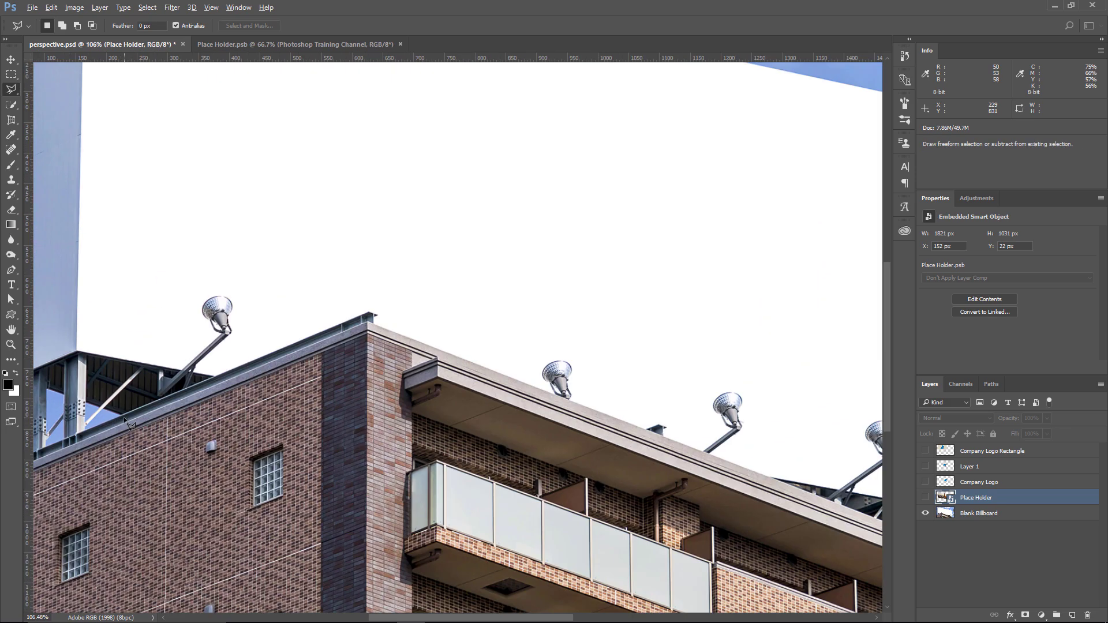
scroll(139, 421, "left", 3)
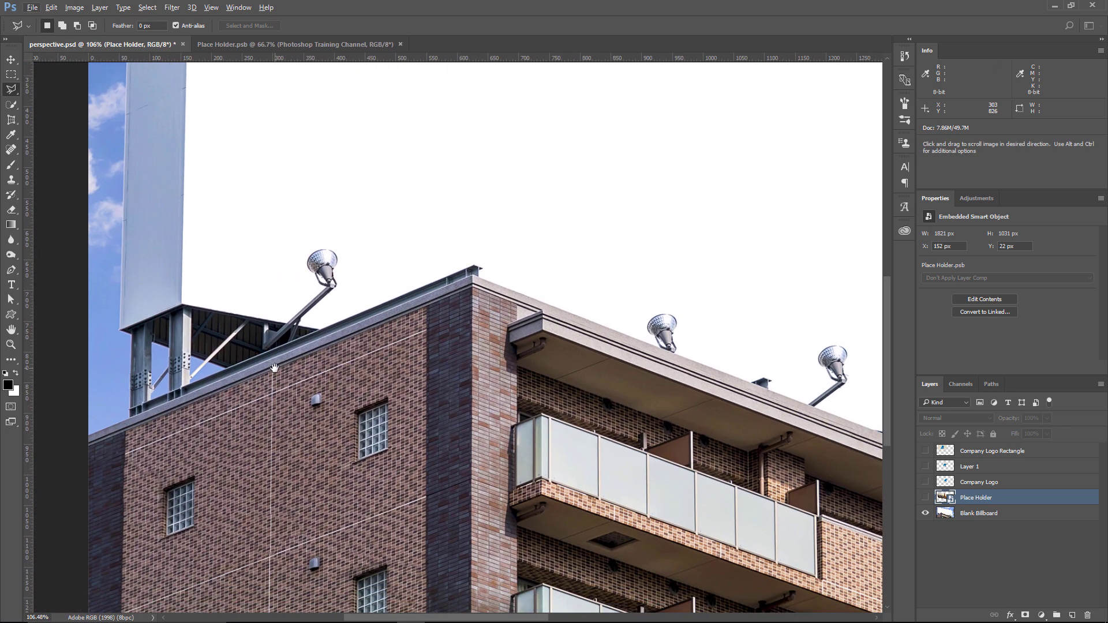
Trace a closed selection along the roofline and around the building below it
left_click(87, 422)
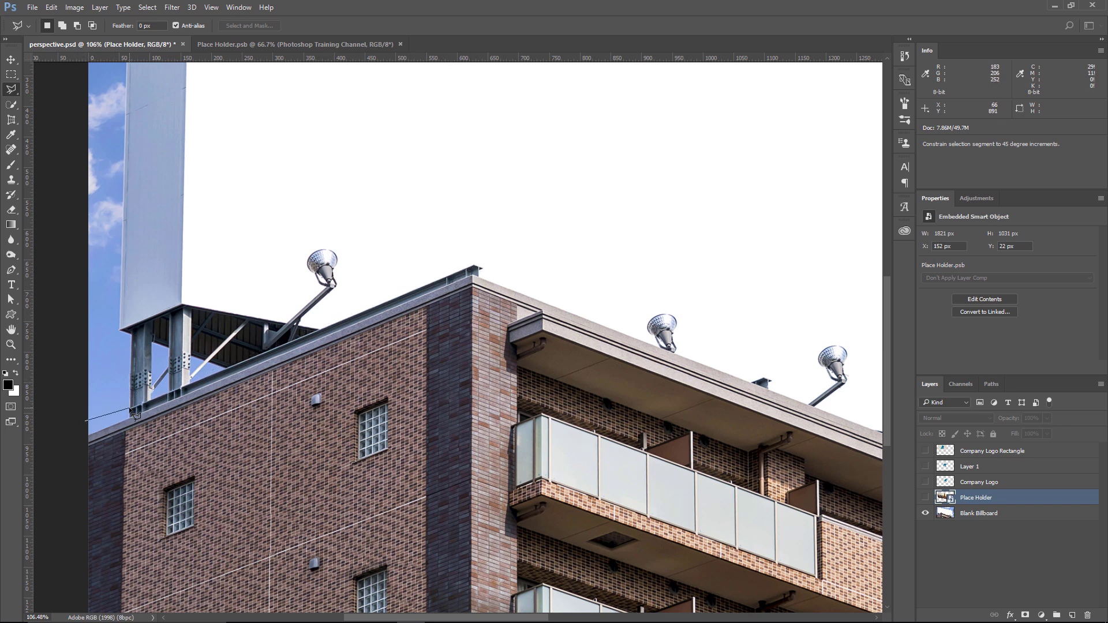
left_click(478, 270)
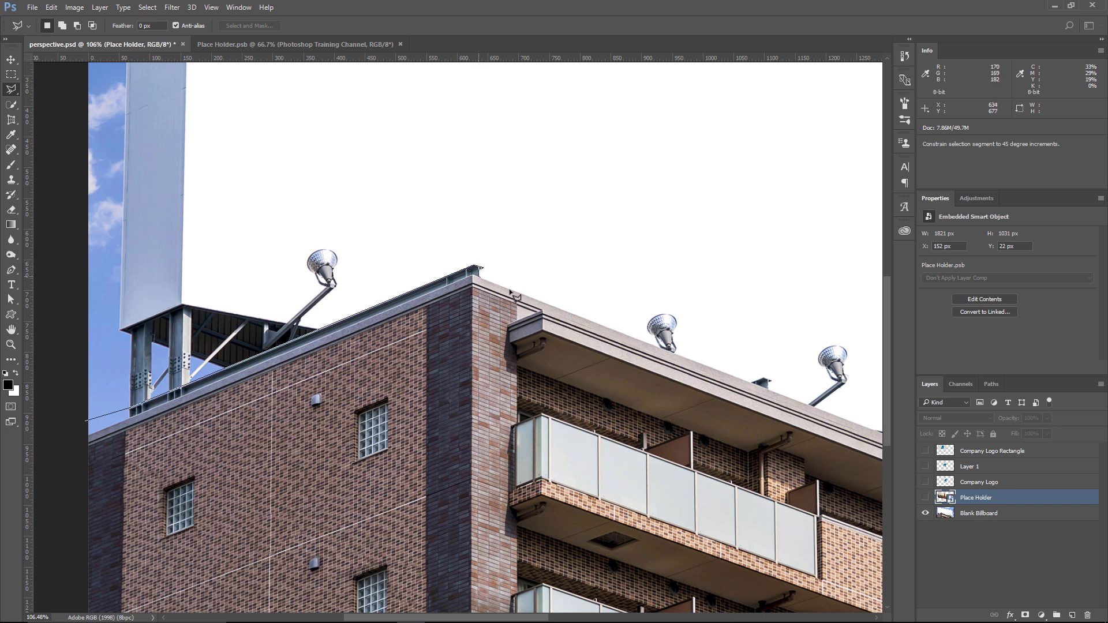
mouse_move(264, 204)
left_mouse_down()
mouse_move(208, 192)
mouse_move(86, 87)
left_mouse_up()
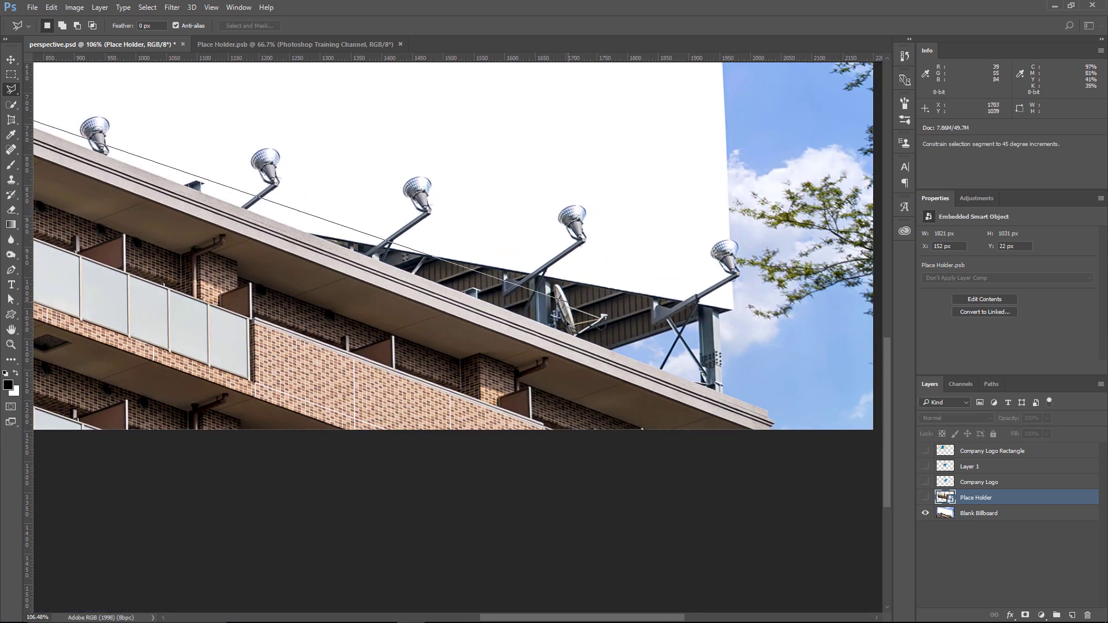
left_click(773, 418)
left_click_drag(346, 456, 726, 532)
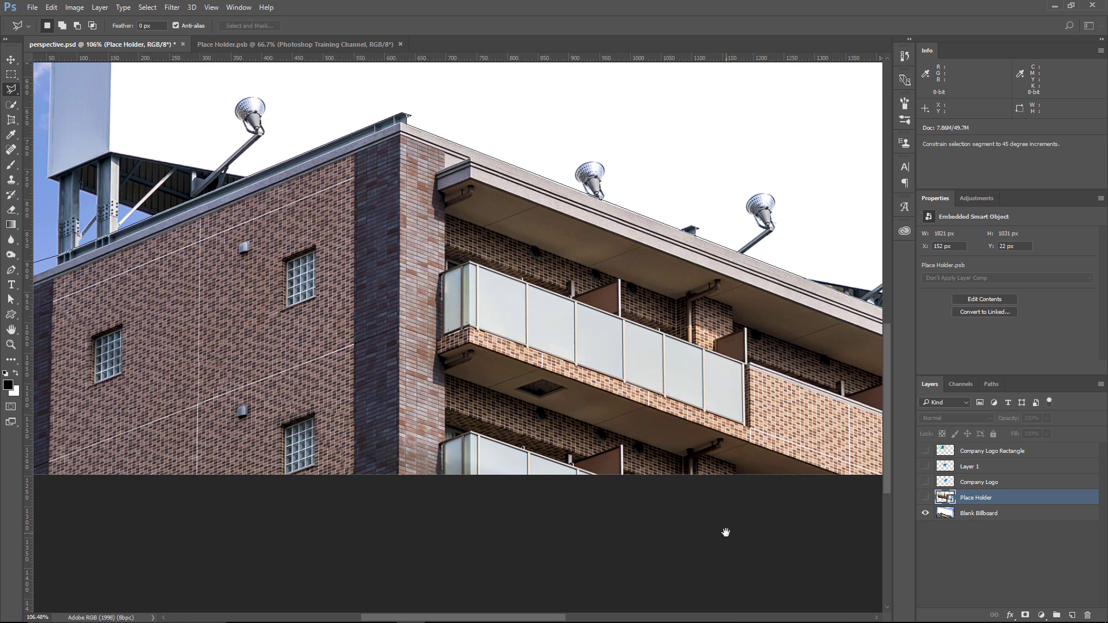
left_click(231, 520)
left_click_drag(338, 520, 606, 537)
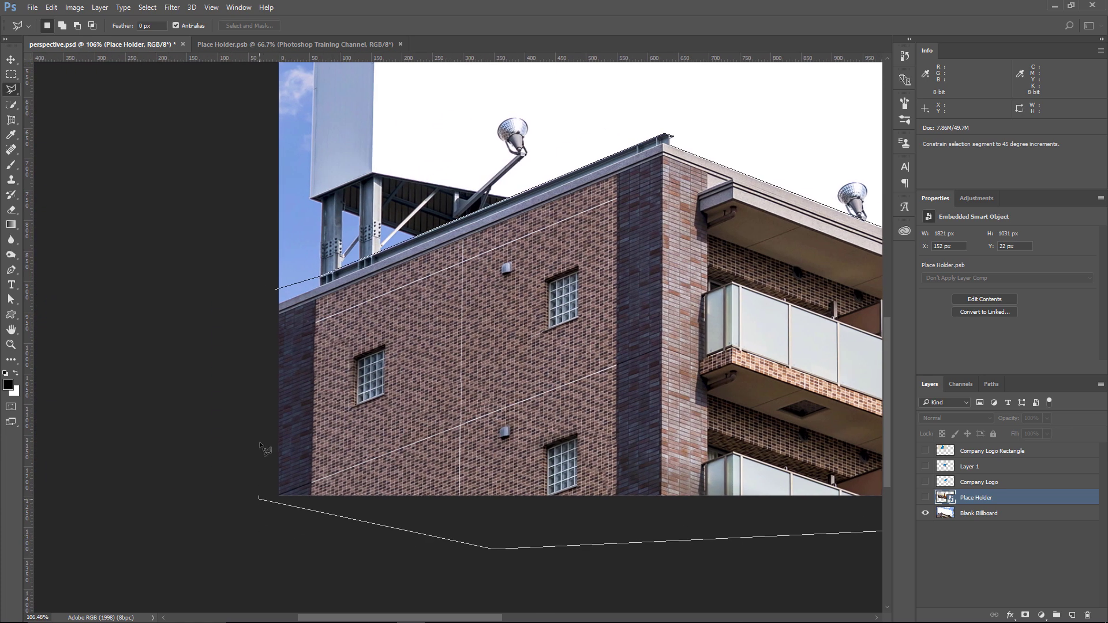
double_click(265, 277)
left_click_drag(589, 364, 376, 446)
Add a layer mask hiding the selected building on Place Holder and set blend mode to Multiply
key("alt")
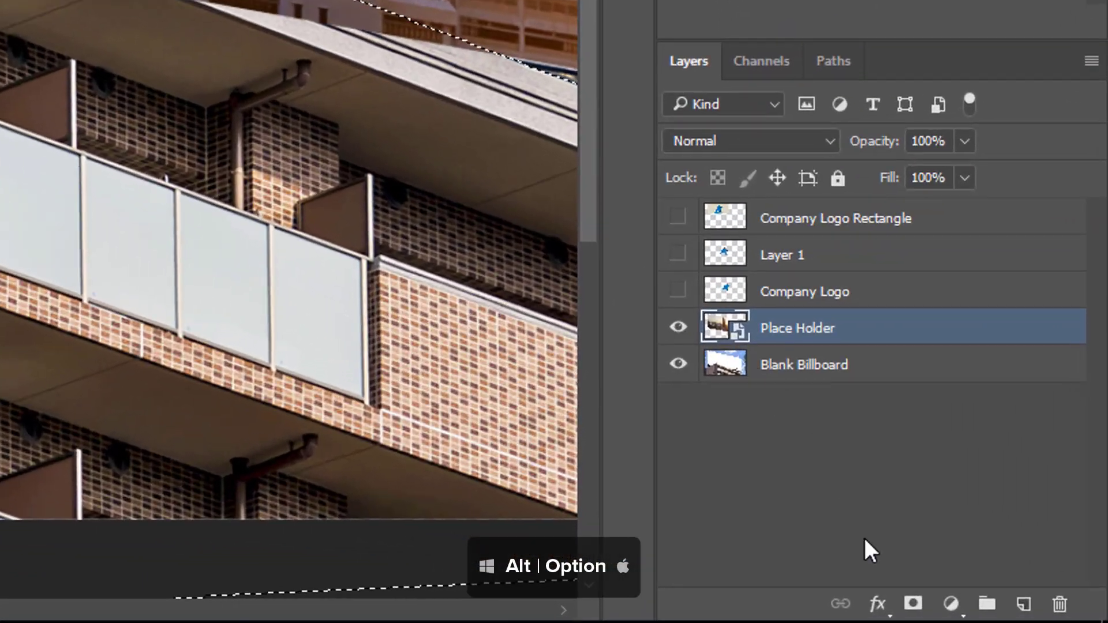
left_click(915, 603, "alt")
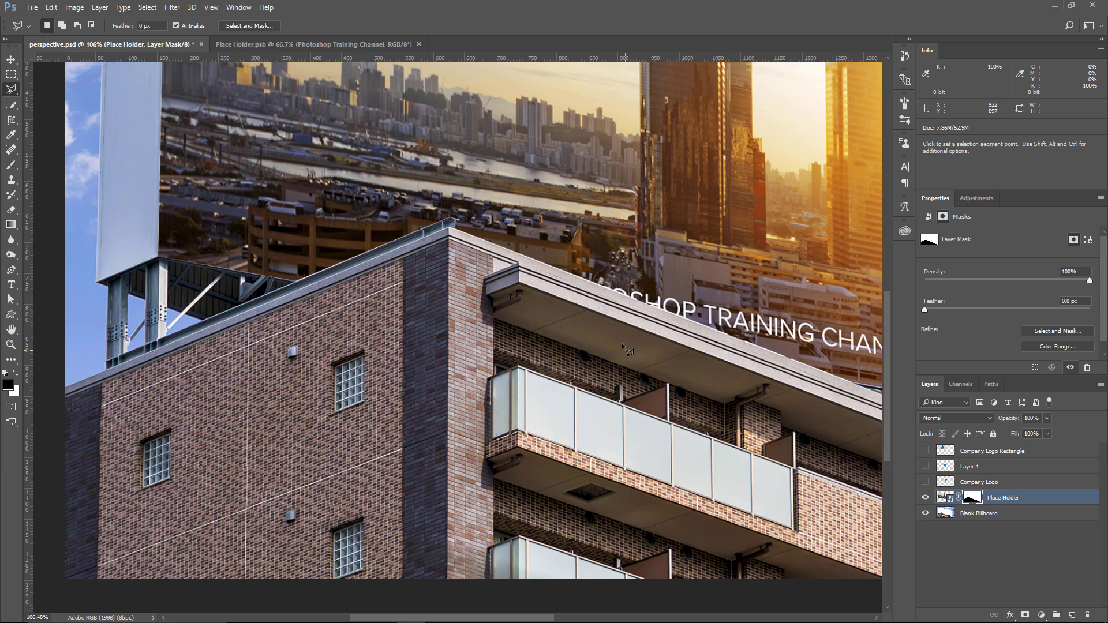
scroll(619, 311, "down", 2)
scroll(619, 312, "down", 2)
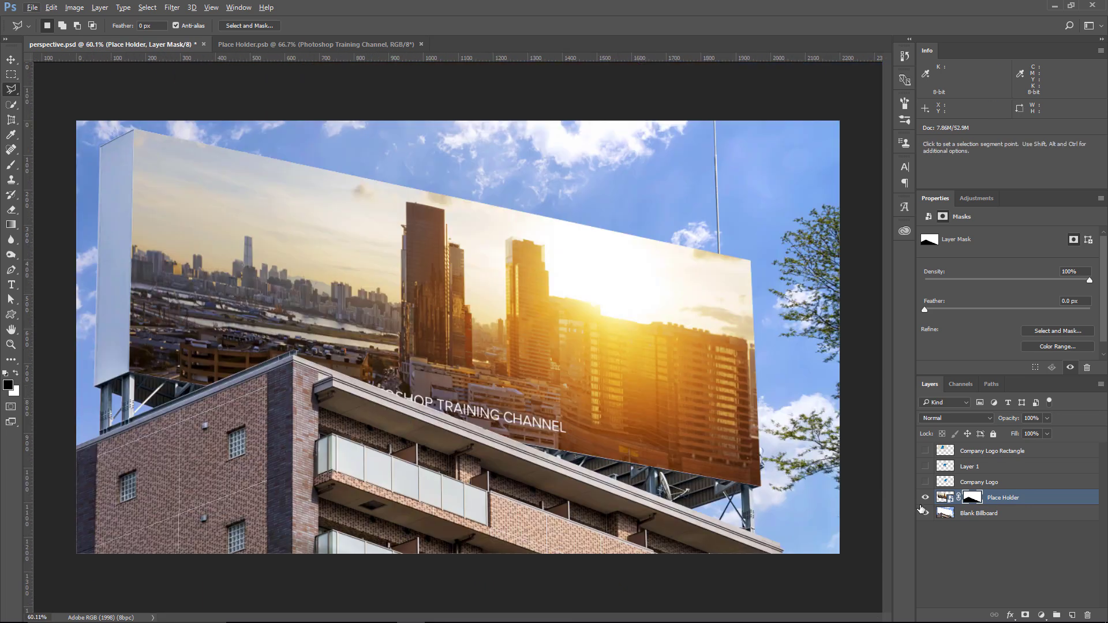
left_click(949, 421)
left_click(949, 230)
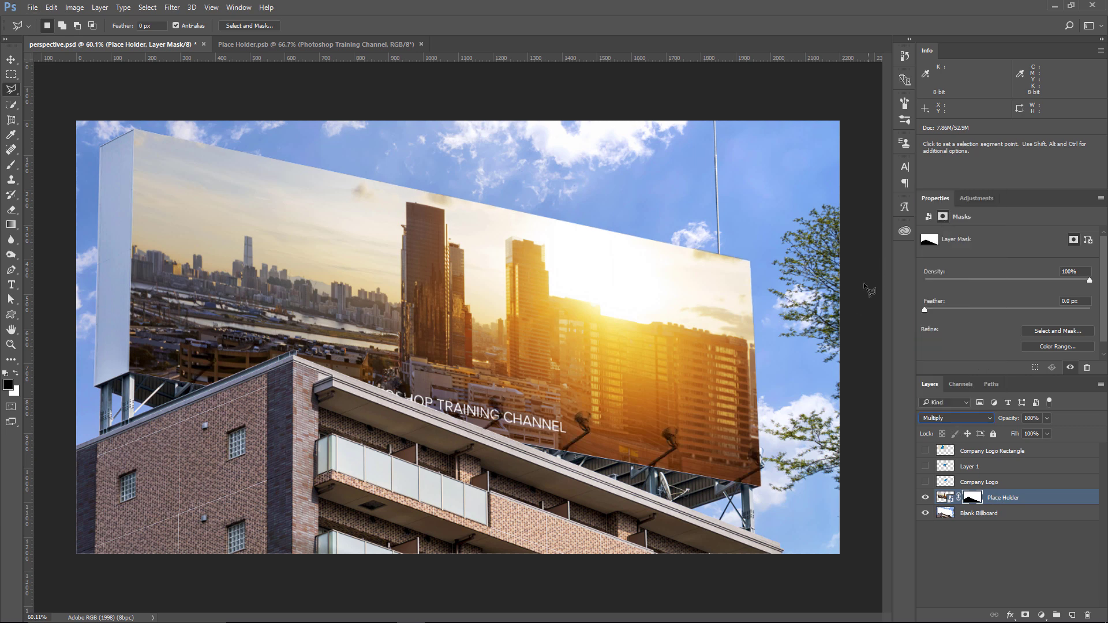
Toggle Place Holder off and on to compare the masked, multiplied result
left_click(926, 497)
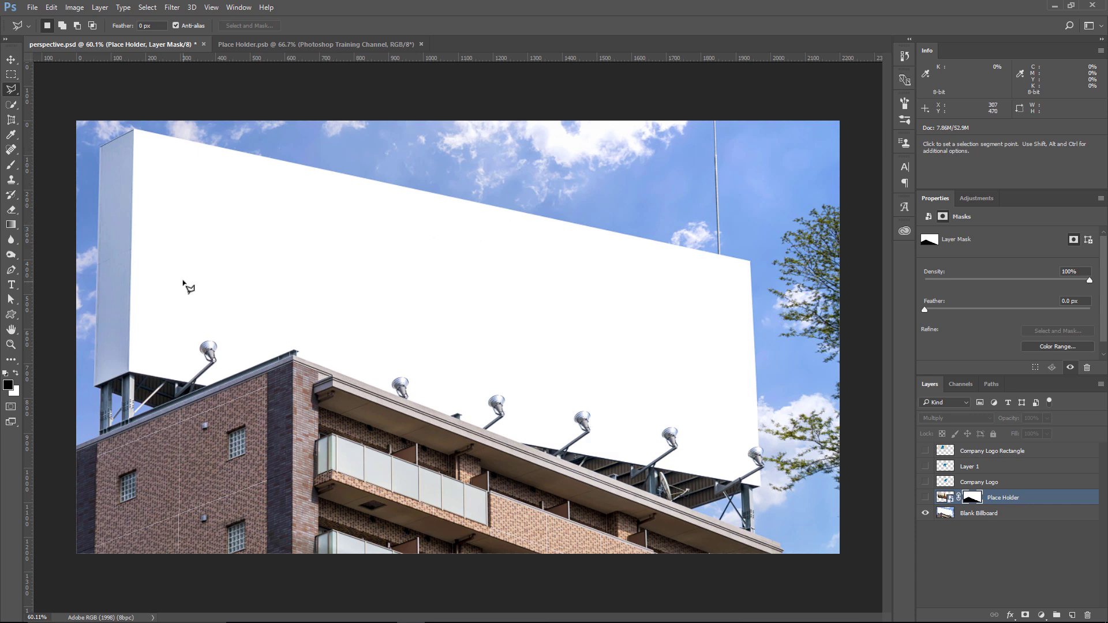
left_click(926, 499)
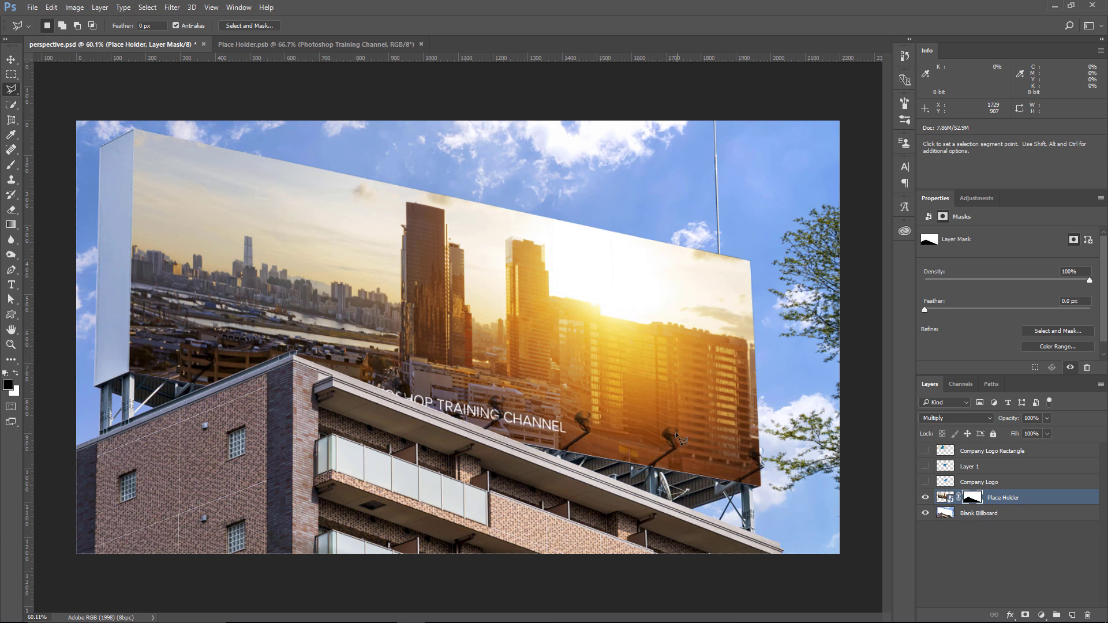
key("z")
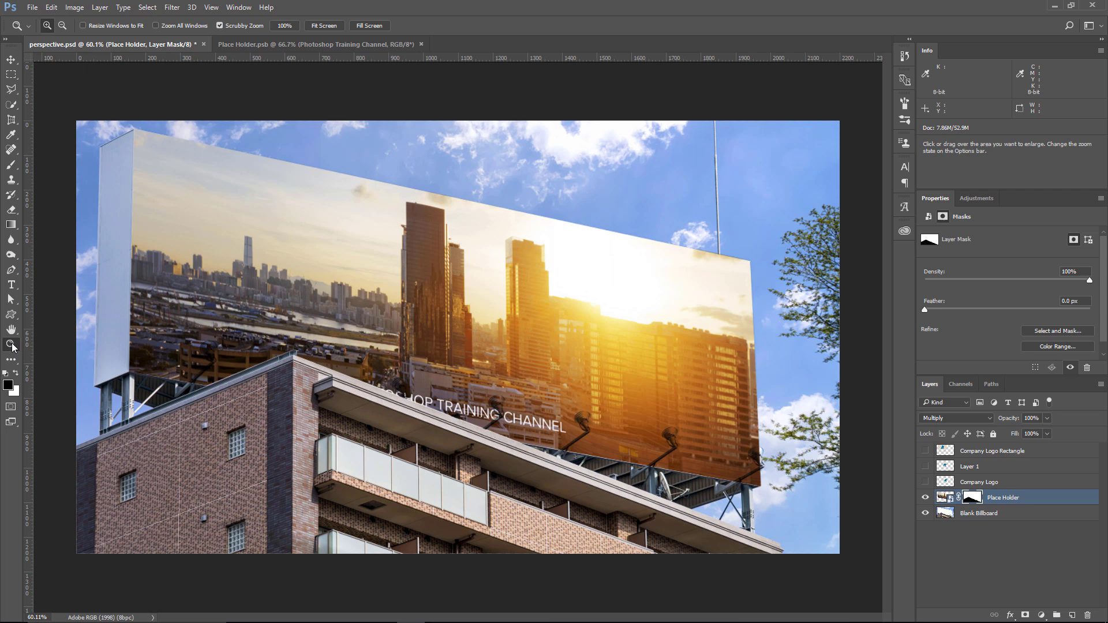
Zoom to the right-hand lamps and paint black on the mask over the lamp head and neck
left_click(686, 447)
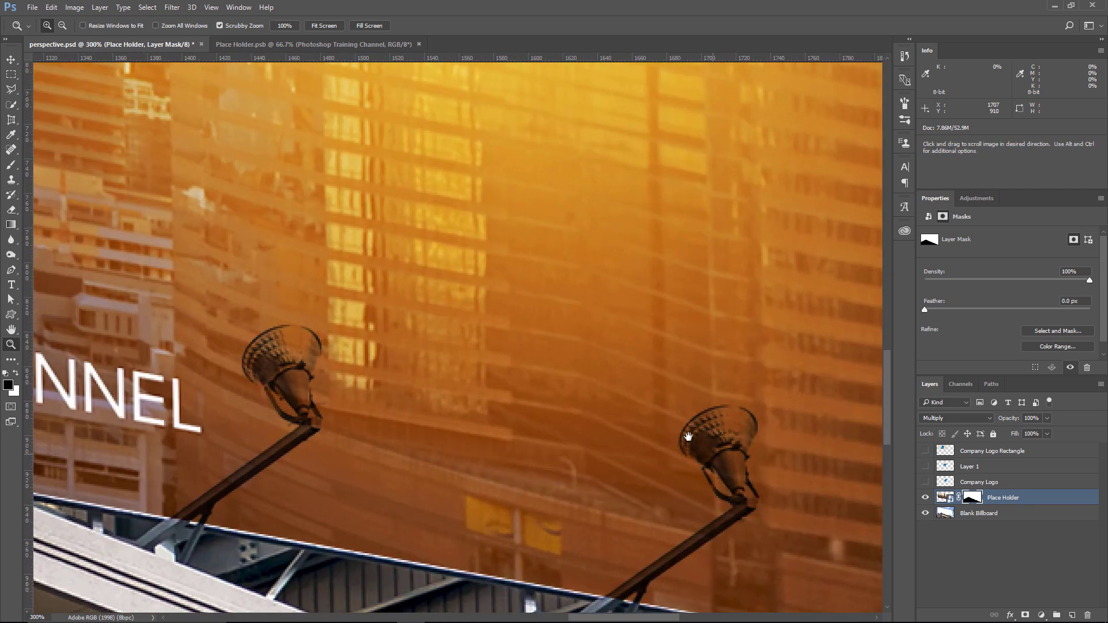
left_click(684, 435)
key("b")
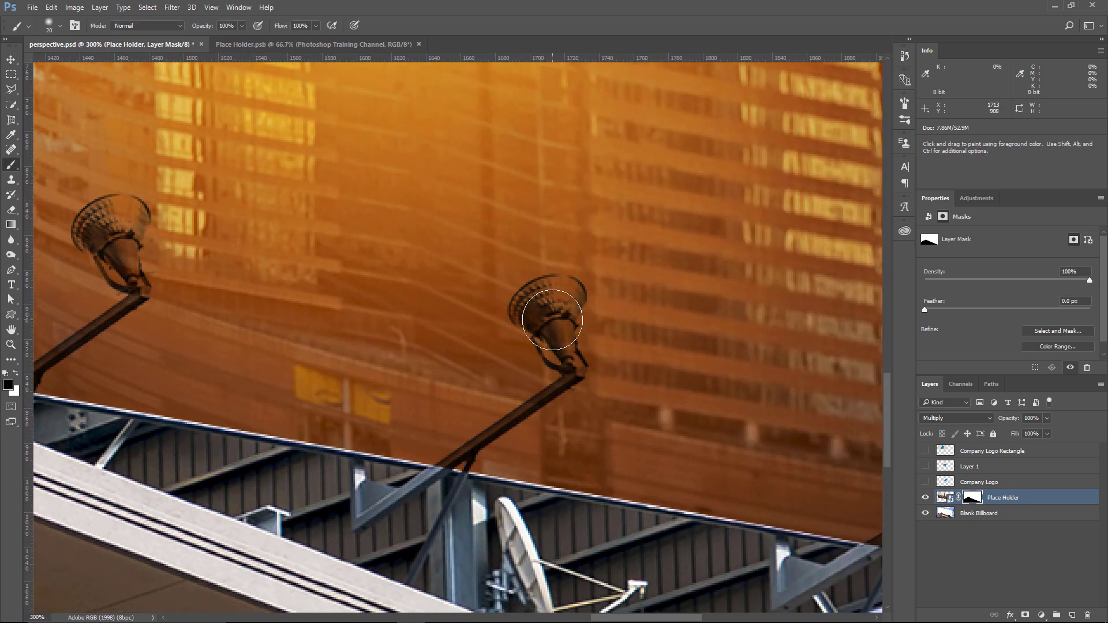
key("bracketleft")
left_click_drag(553, 321, 550, 310)
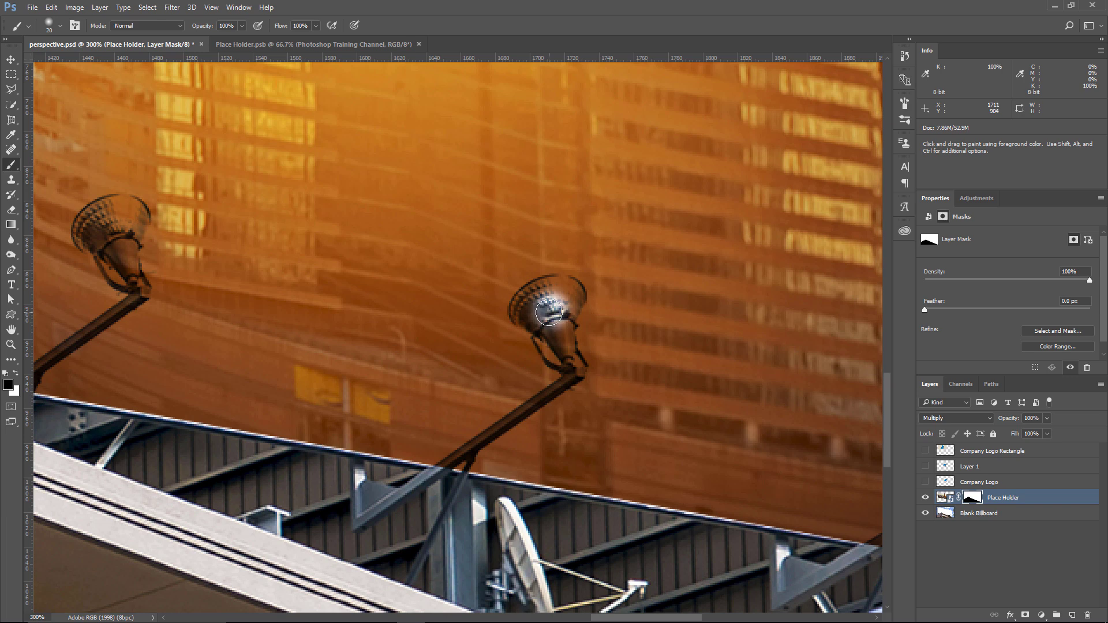
key("bracketleft")
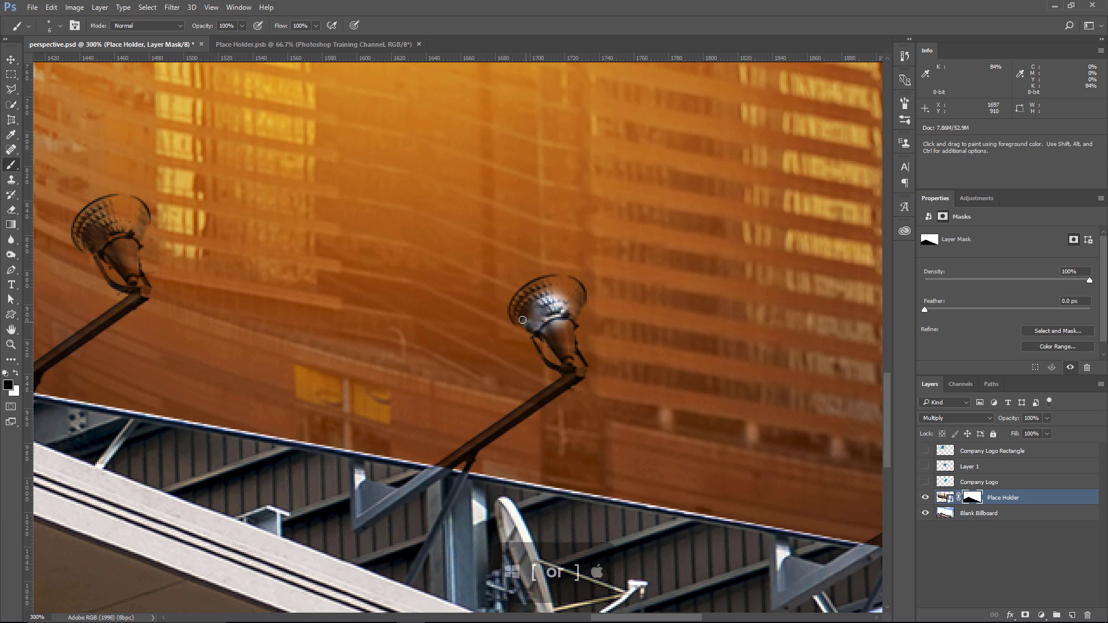
left_click_drag(554, 286, 565, 342)
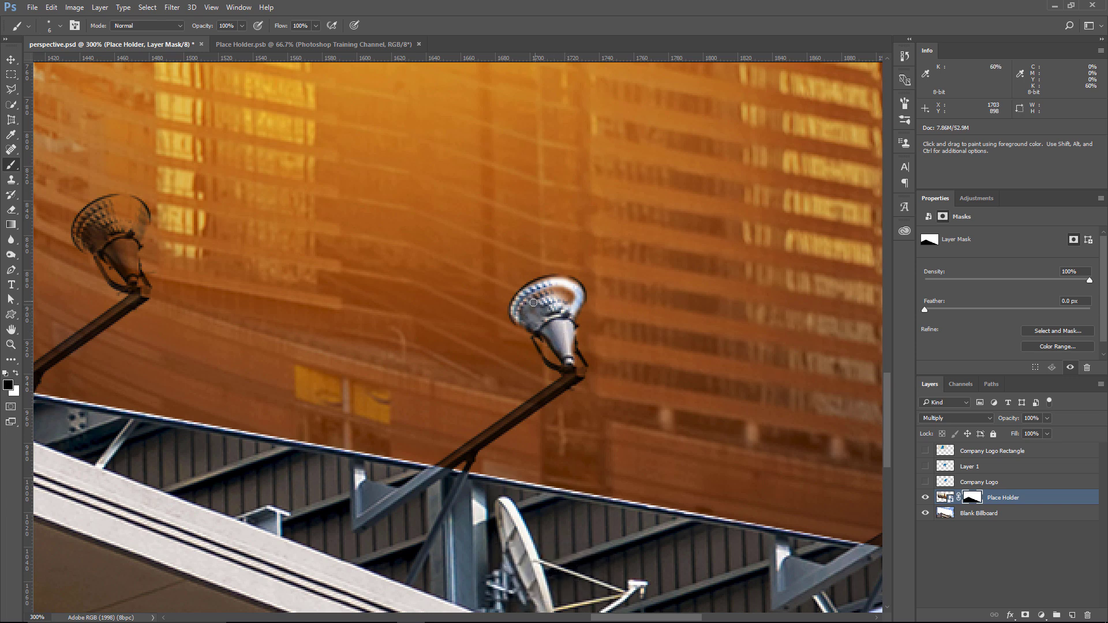
left_click(61, 26)
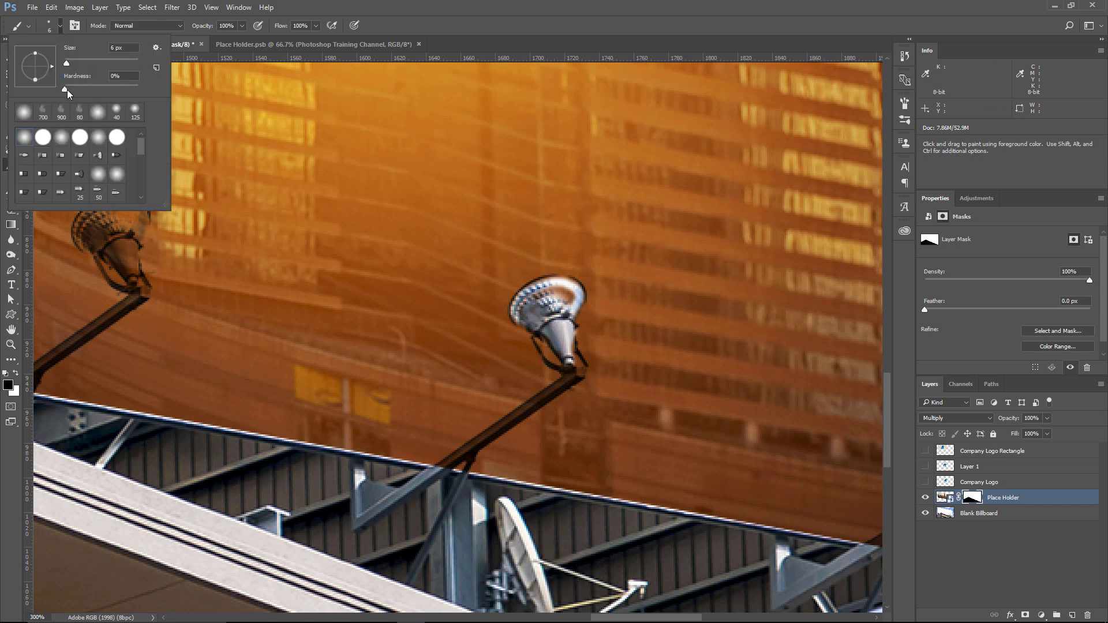
key("Return")
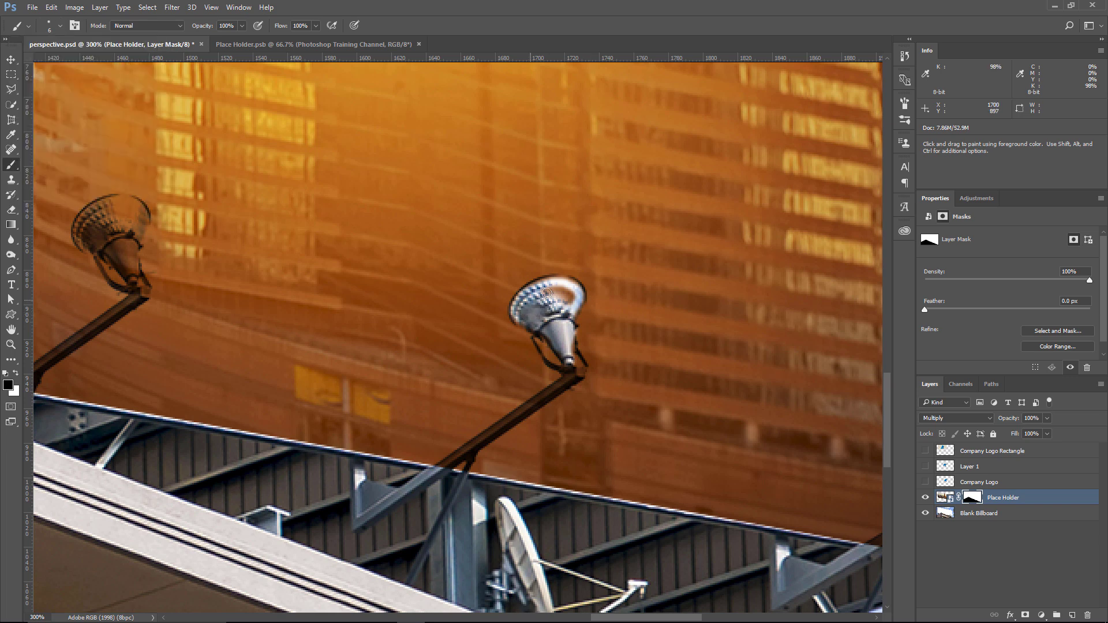
mouse_move(548, 291)
left_mouse_down()
mouse_move(572, 310)
mouse_move(576, 286)
mouse_move(530, 299)
mouse_move(518, 316)
mouse_move(530, 318)
mouse_move(520, 305)
left_mouse_up()
Mask out the lamp arm and bracket too, then zoom back out to the full billboard
key("bracketright")
key("bracketleft")
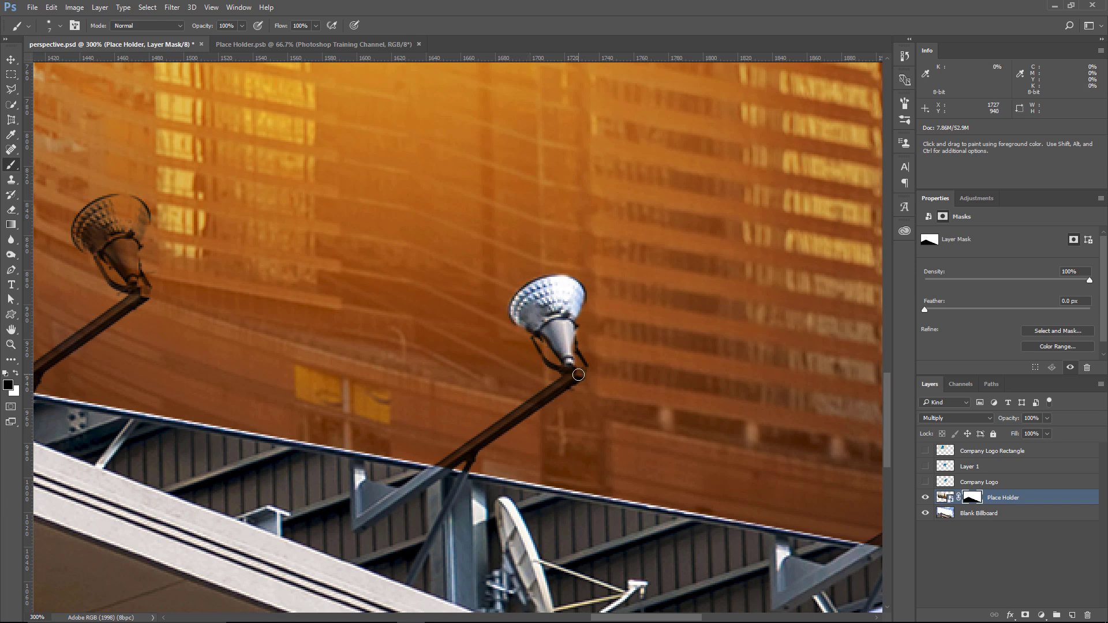
left_click_drag(475, 452, 576, 379)
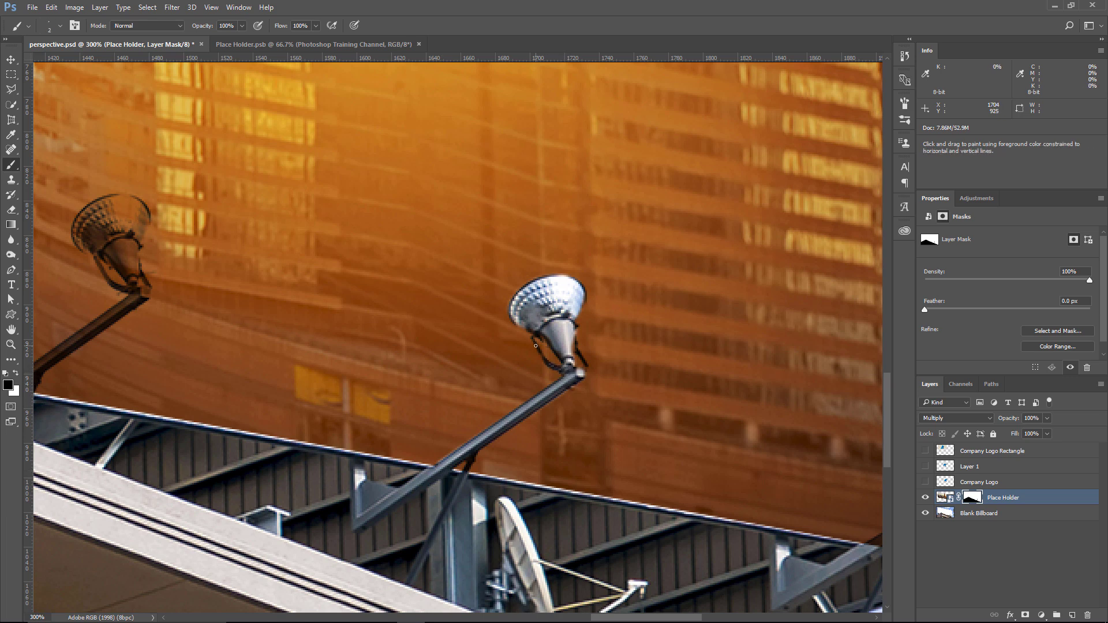
left_click_drag(534, 338, 545, 365)
key("z")
key("ctrl+1")
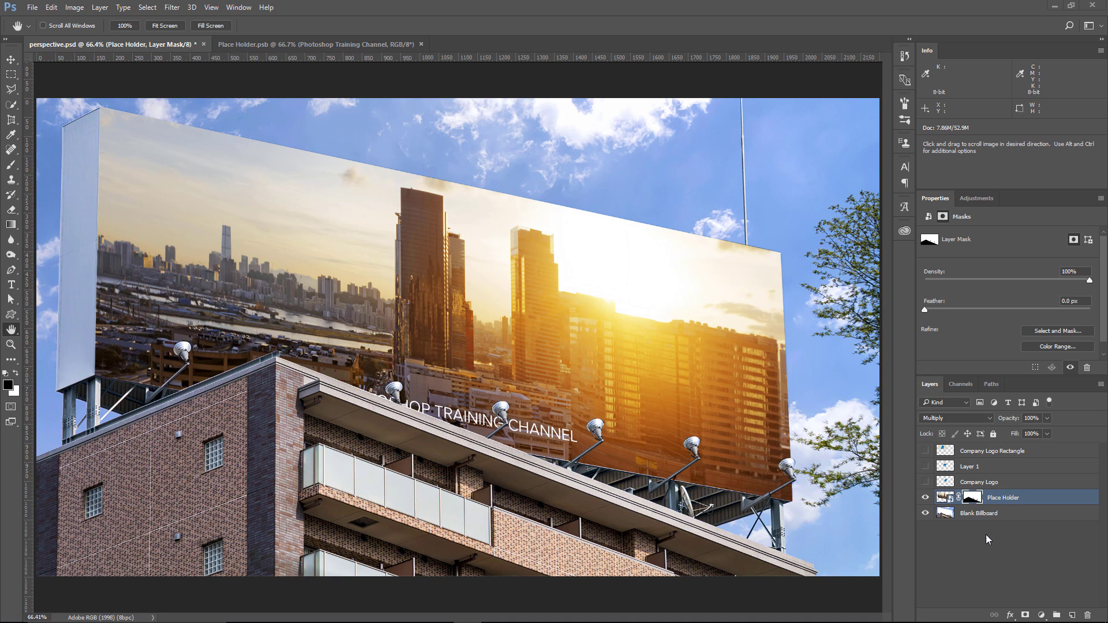
Add a Black & White adjustment layer over the scene, then reselect Place Holder for the next adjustment
left_click(1043, 615)
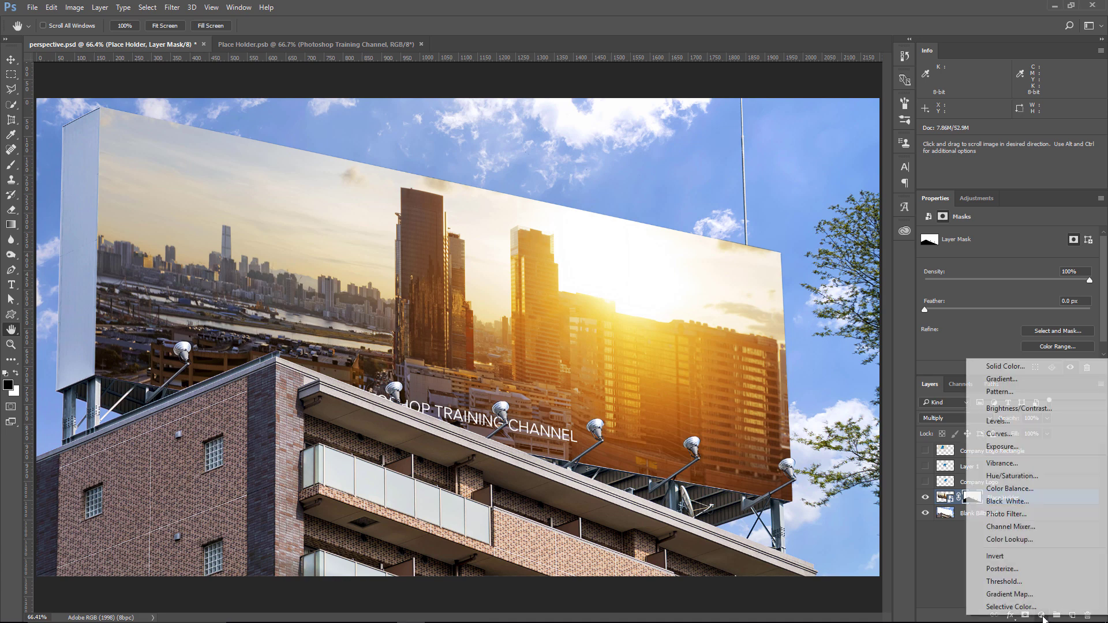
left_click(1007, 502)
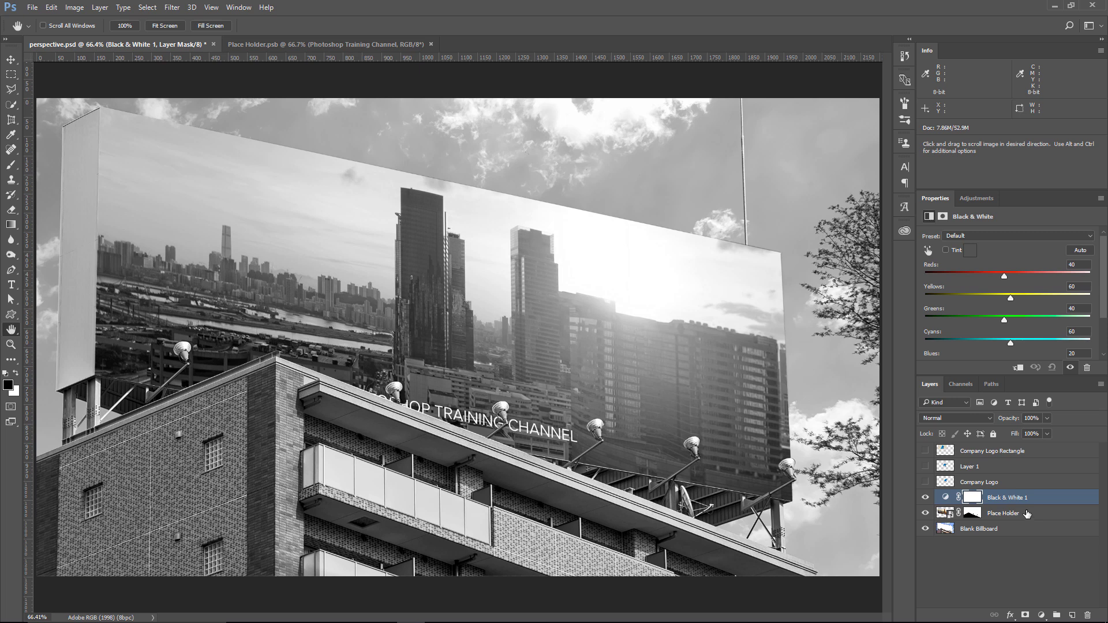
left_click(1028, 514)
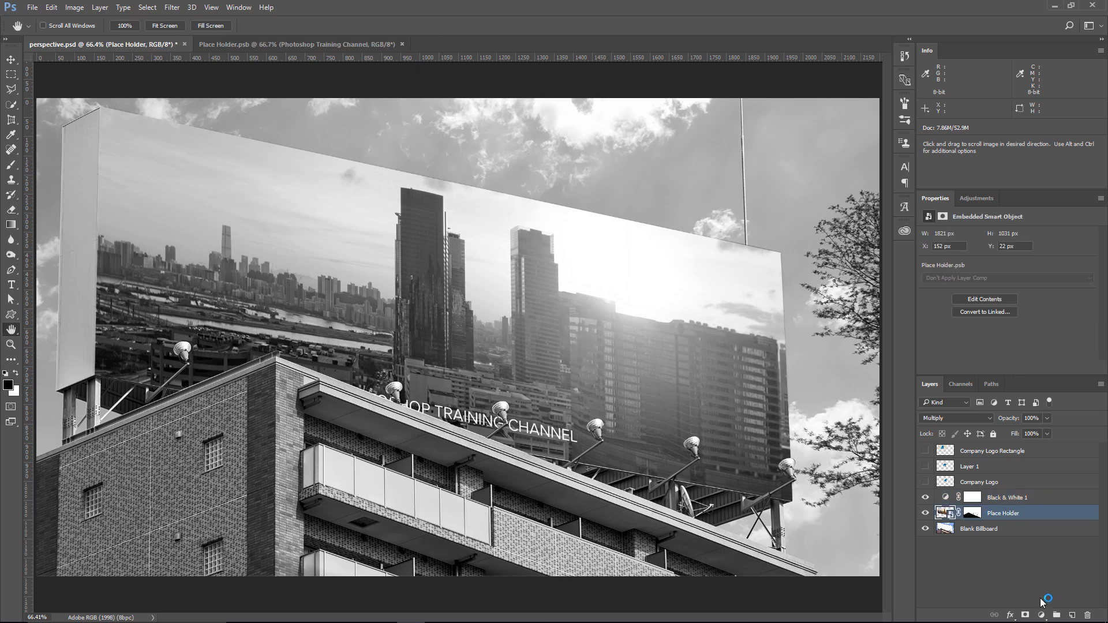
left_click(1042, 614)
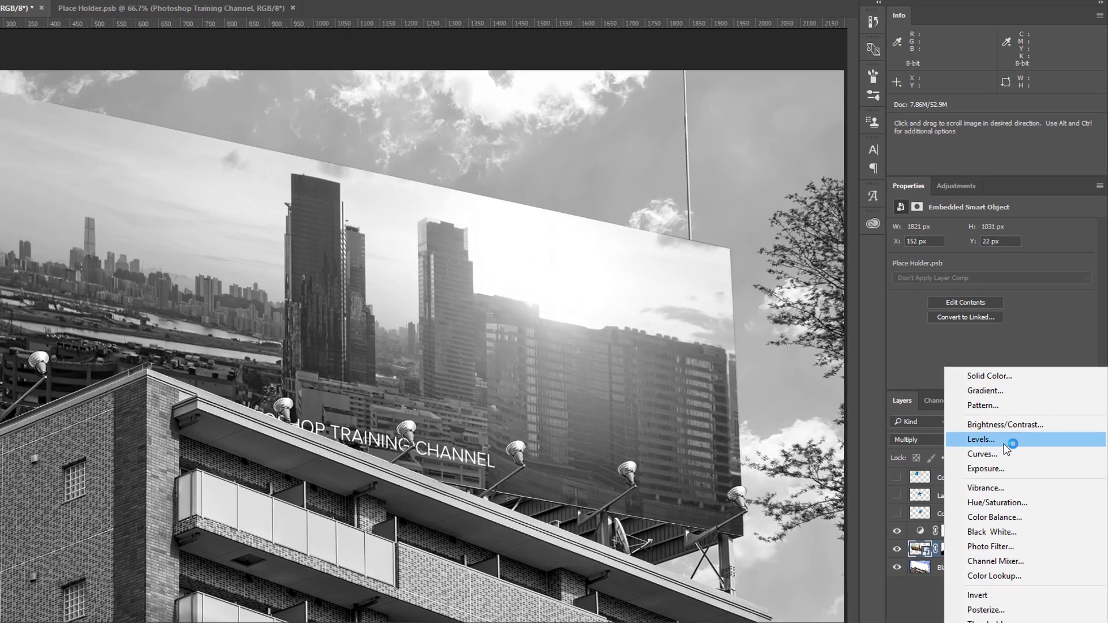
Add a Levels adjustment clipped to Place Holder (gamma 1.09, output black 13) and hide Black & White 1
left_click(998, 418)
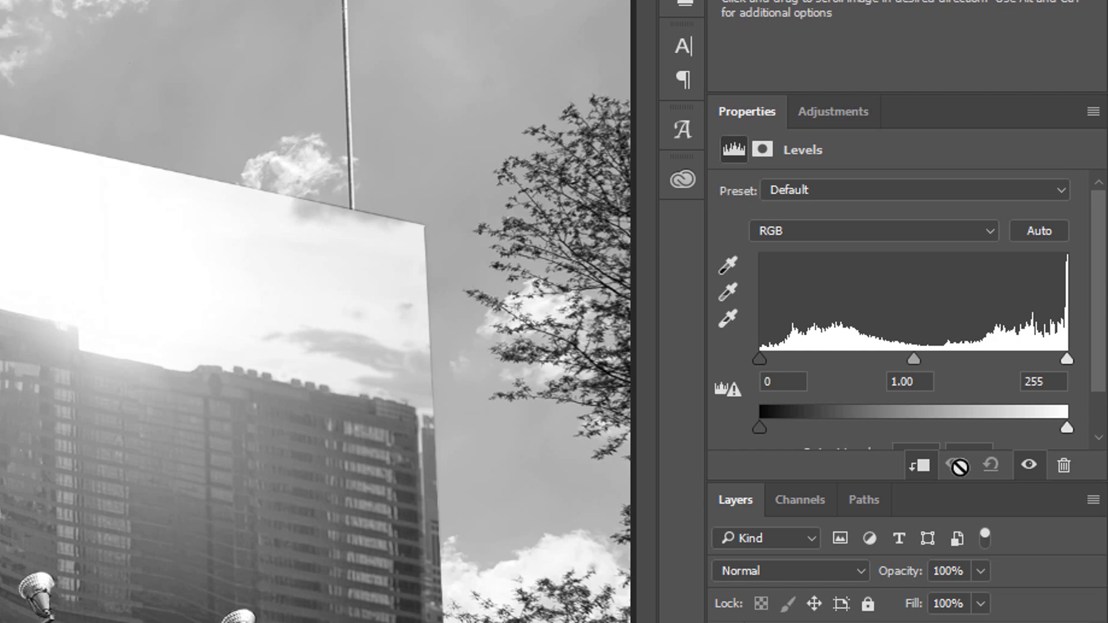
scroll(996, 346, "down", 2)
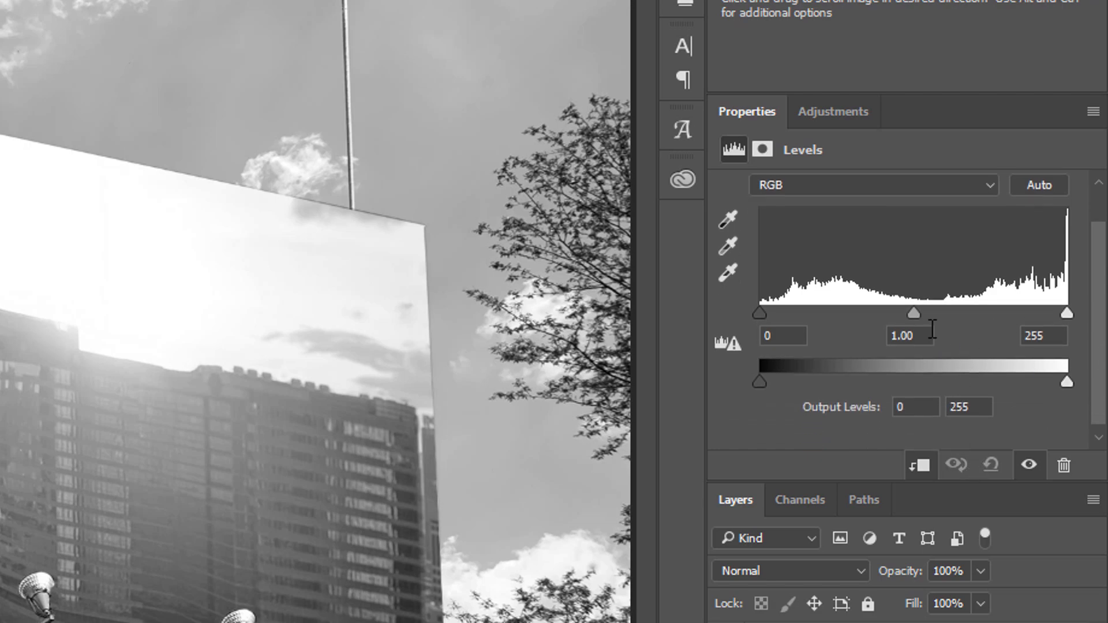
left_click_drag(914, 312, 910, 311)
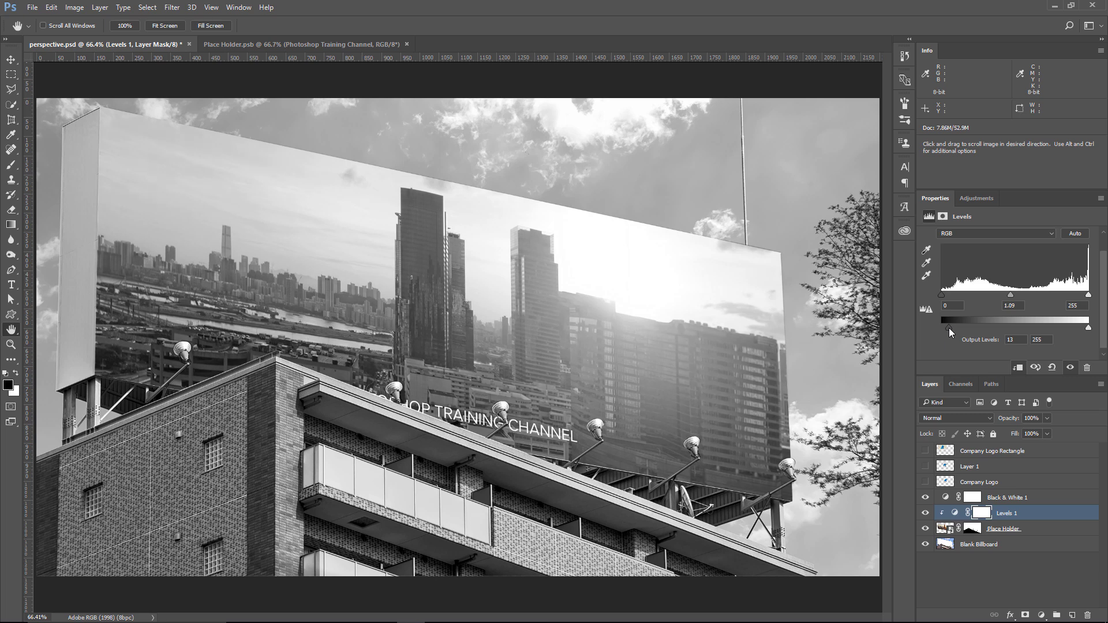
left_click(926, 497)
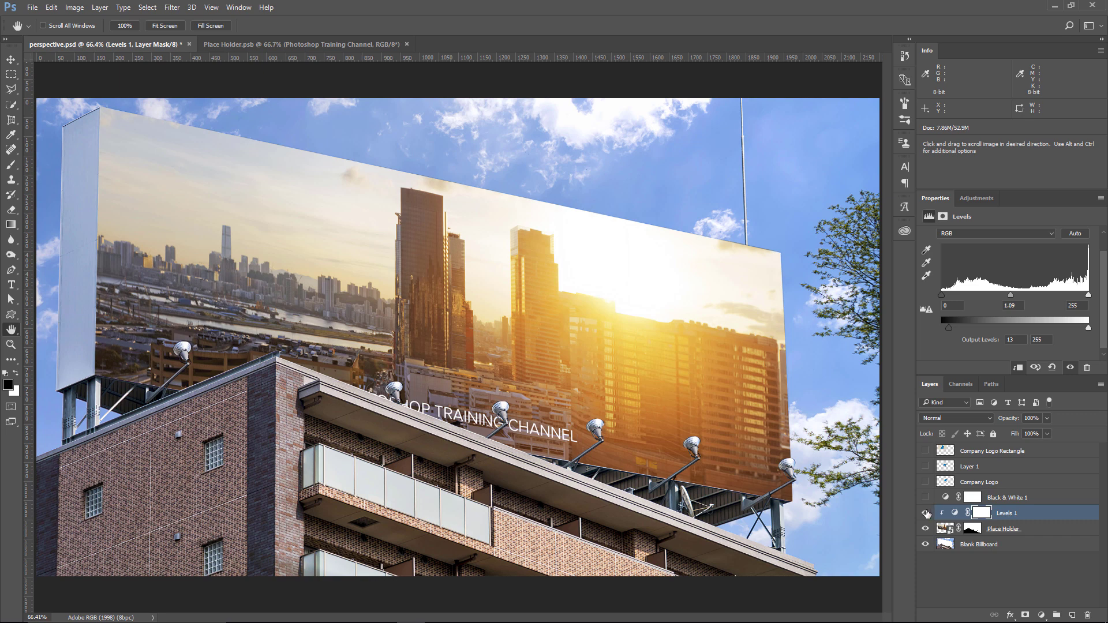
left_click(926, 513)
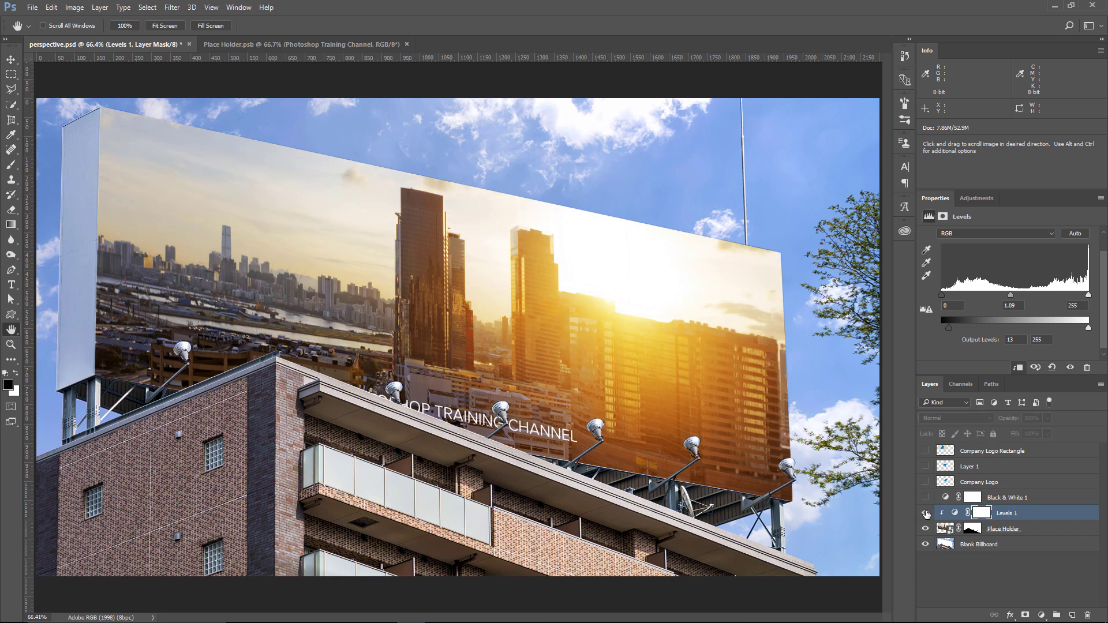
left_click(925, 514)
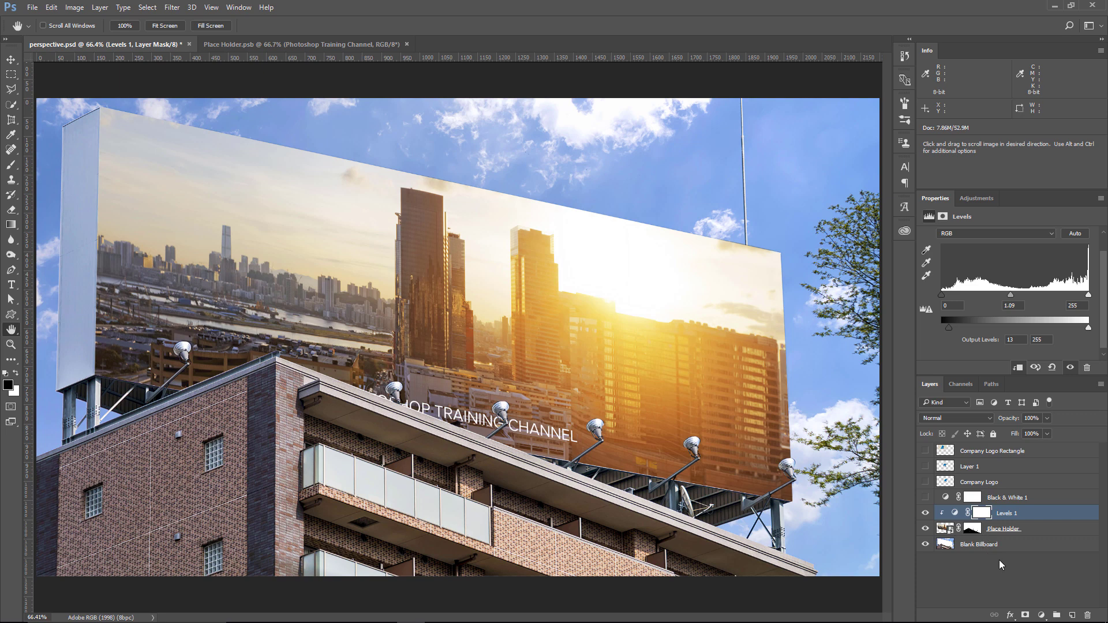
Add a clipped Hue/Saturation adjustment at saturation -29 and toggle it to compare
left_click(1042, 615)
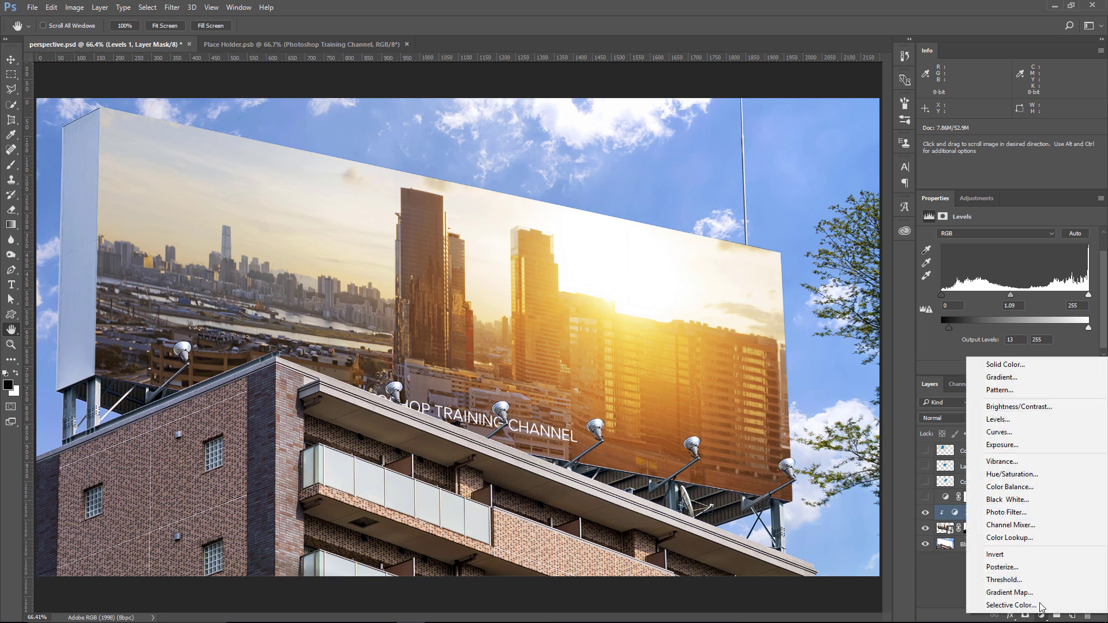
left_click(1029, 475)
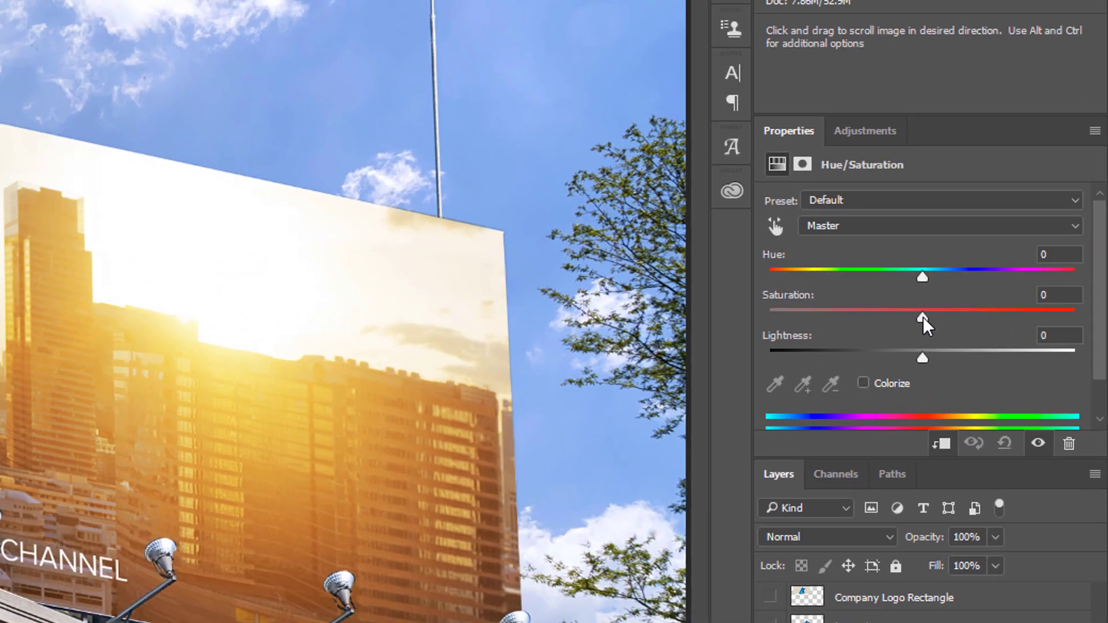
left_click_drag(898, 322, 890, 322)
left_click_drag(998, 302, 996, 302)
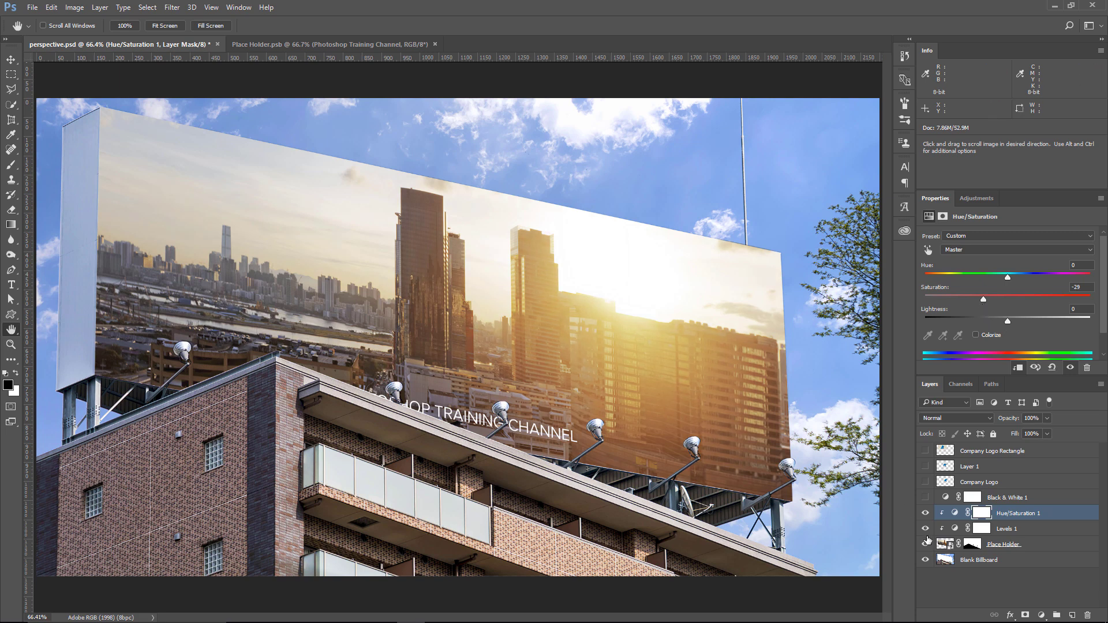
left_click(926, 513)
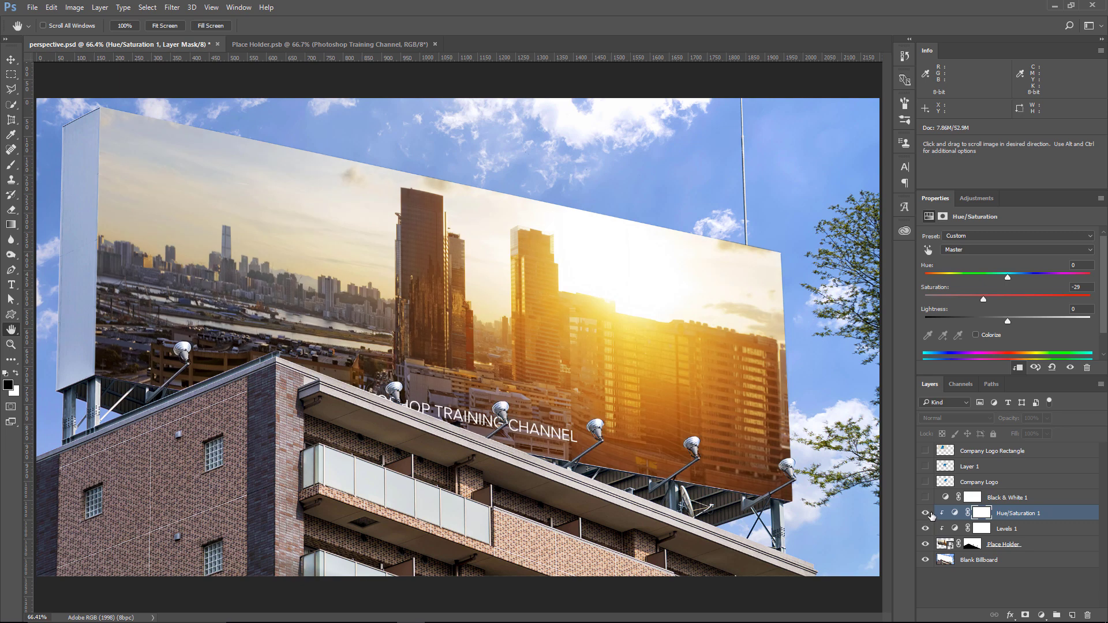
left_click(927, 513)
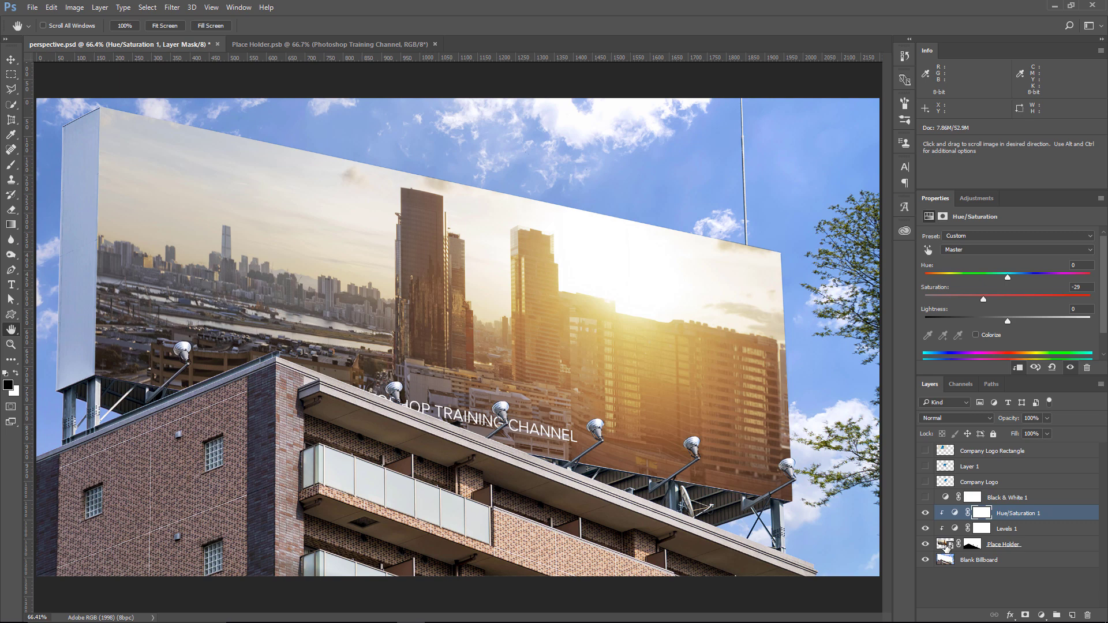
Open the Place Holder contents and drag the City of Sydney, Australia photo onto the canvas
left_click(946, 547)
double_click(946, 547)
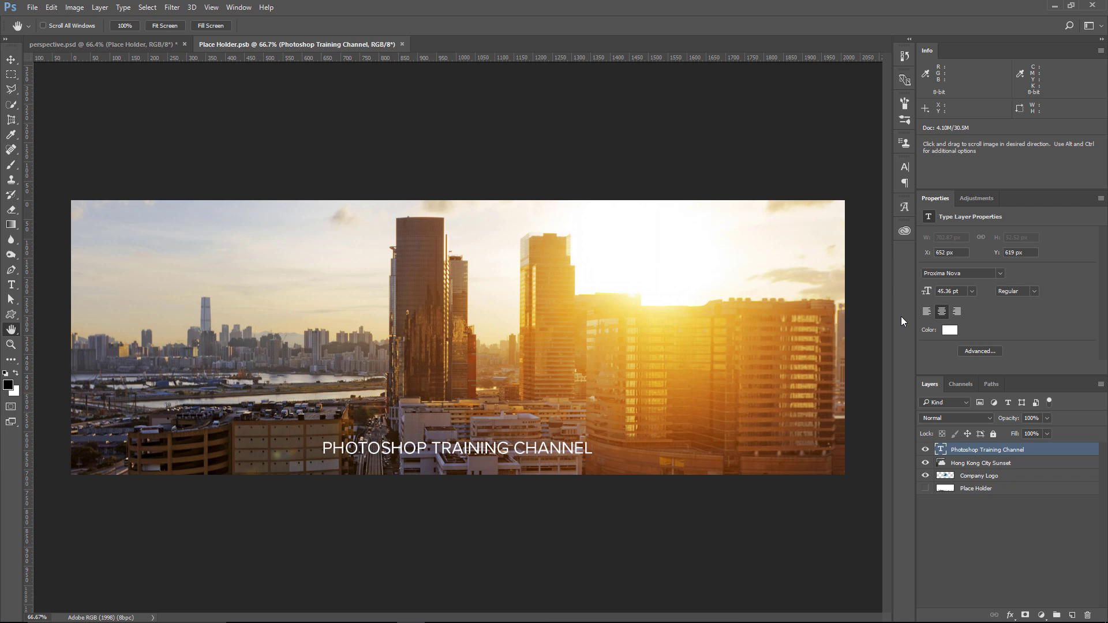
left_click(906, 229)
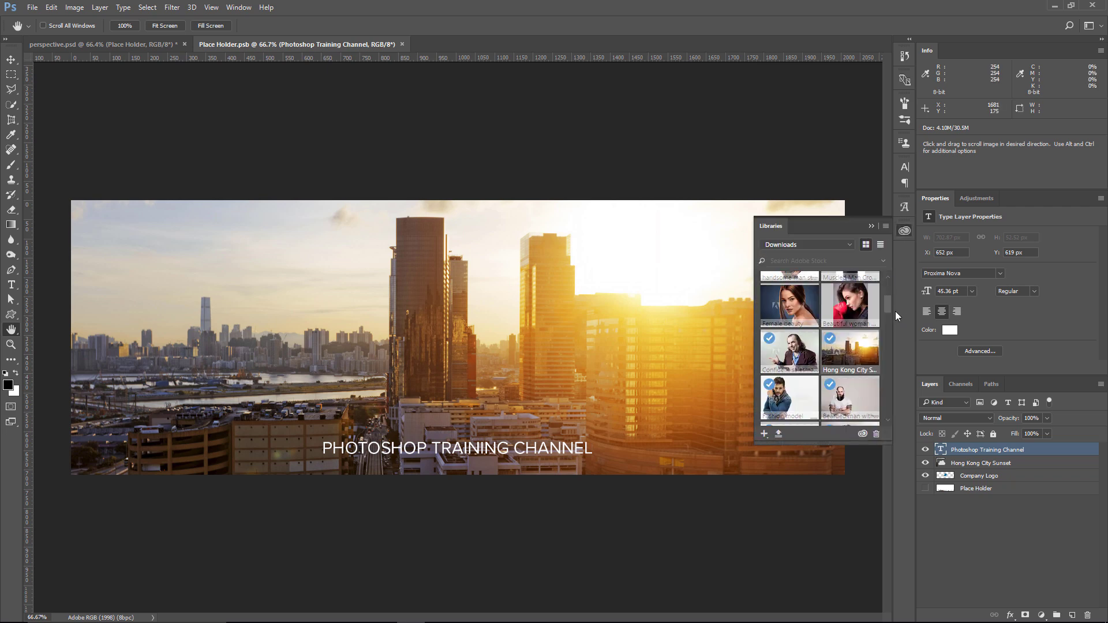
left_click_drag(890, 302, 898, 340)
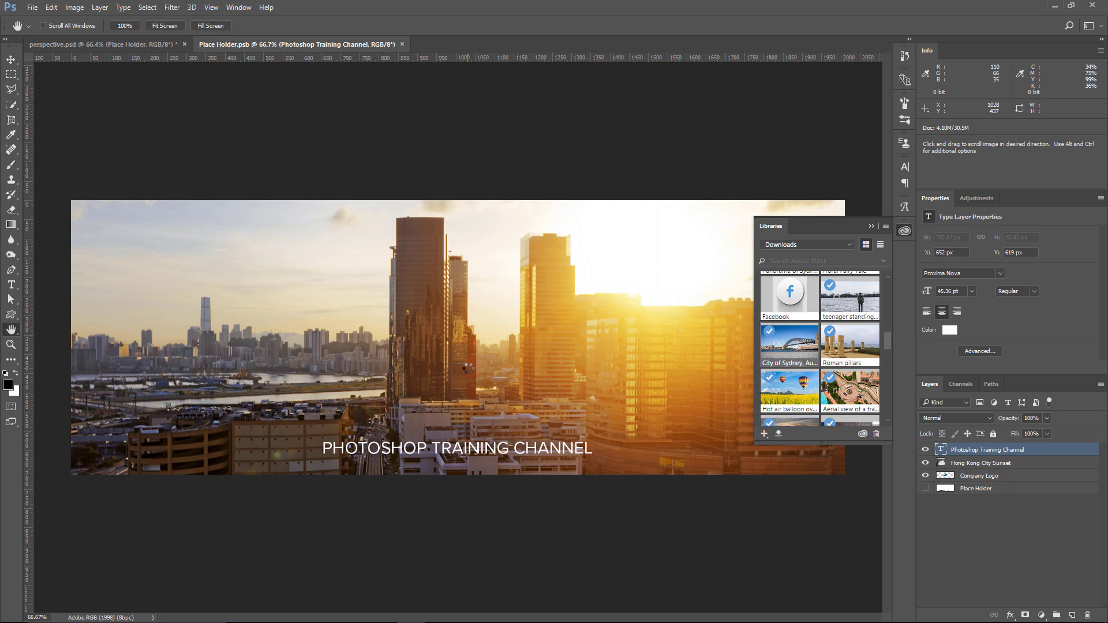
left_click_drag(790, 347, 471, 377)
Scale the Sydney photo up to fill the placeholder canvas and commit it
left_click(873, 224)
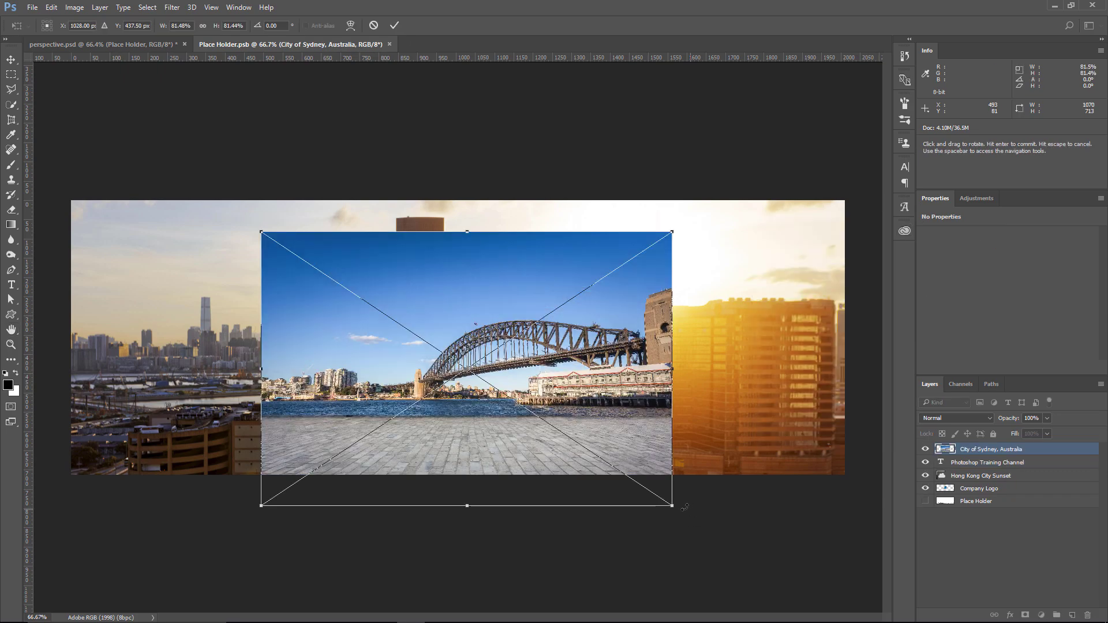
left_click_drag(674, 505, 863, 608)
left_click_drag(792, 507, 805, 524)
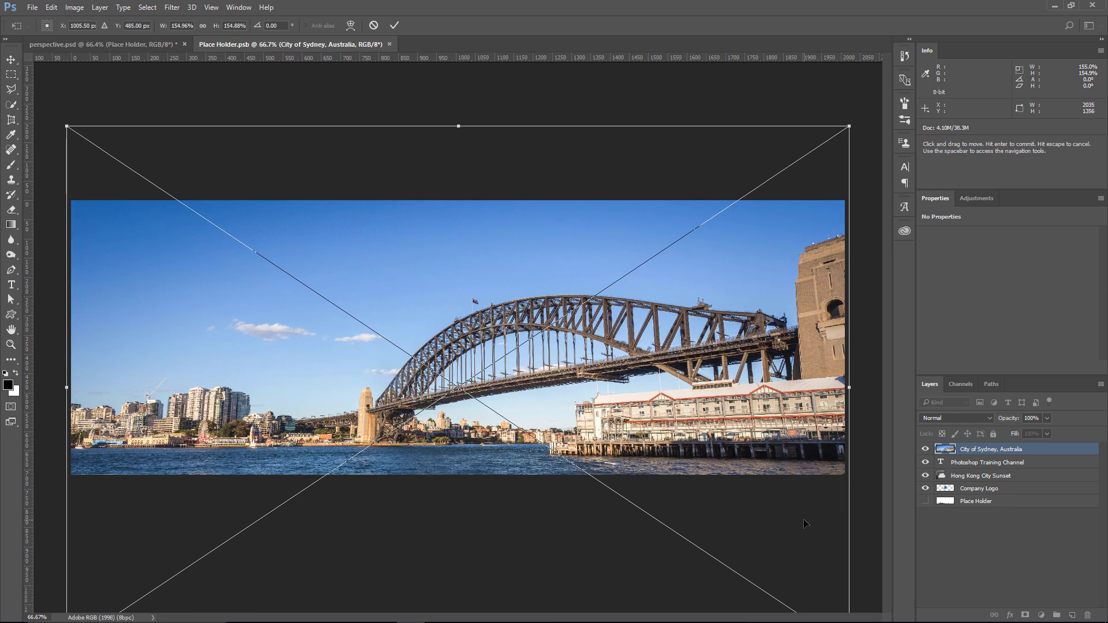
key("Return")
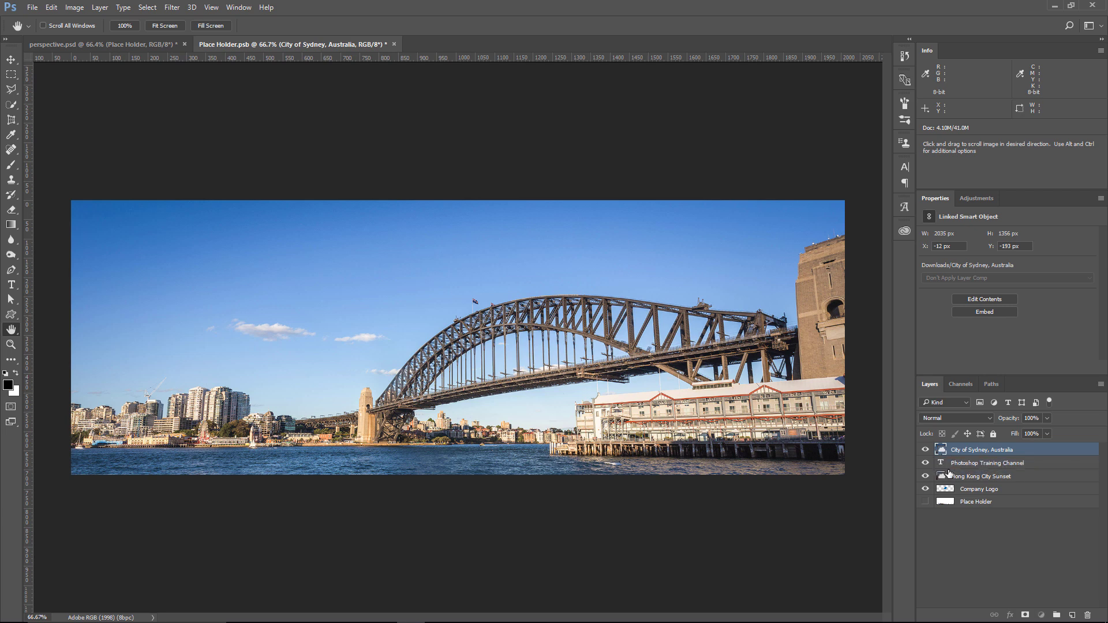
Put the photo layer below the title text, move the text near the top and save
left_click_drag(978, 450, 949, 470)
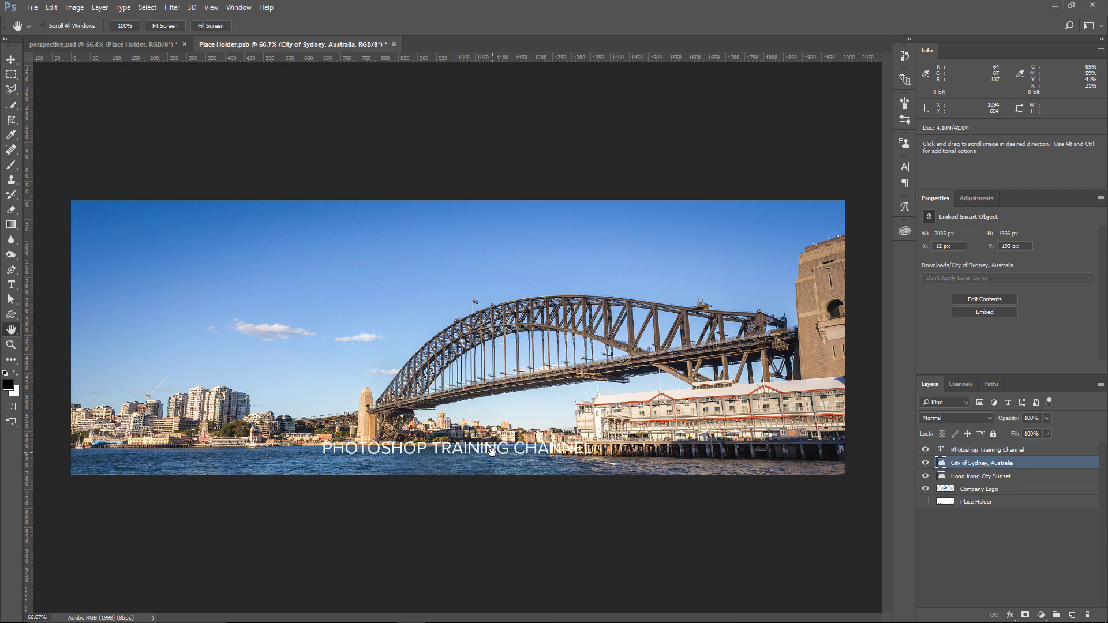
key("v")
left_click_drag(511, 452, 511, 233)
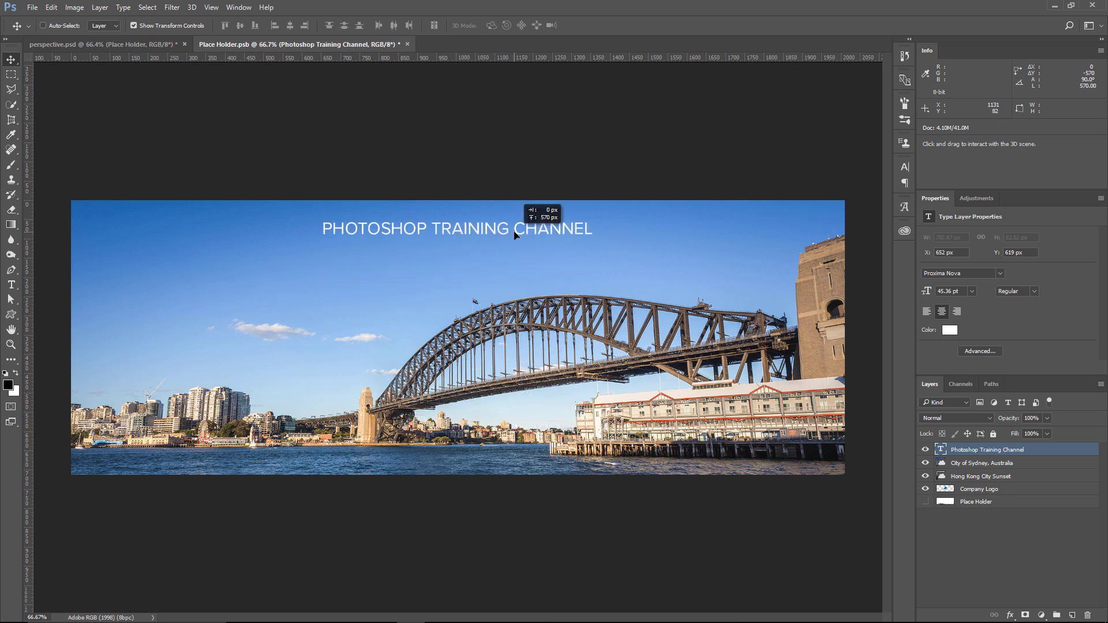
key("ctrl+s")
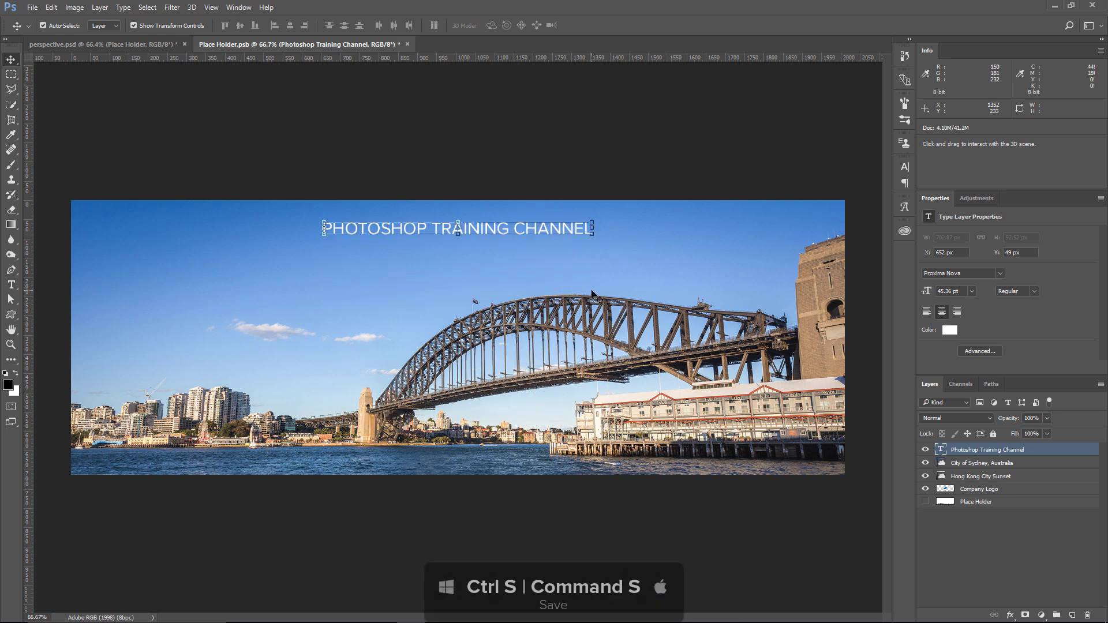